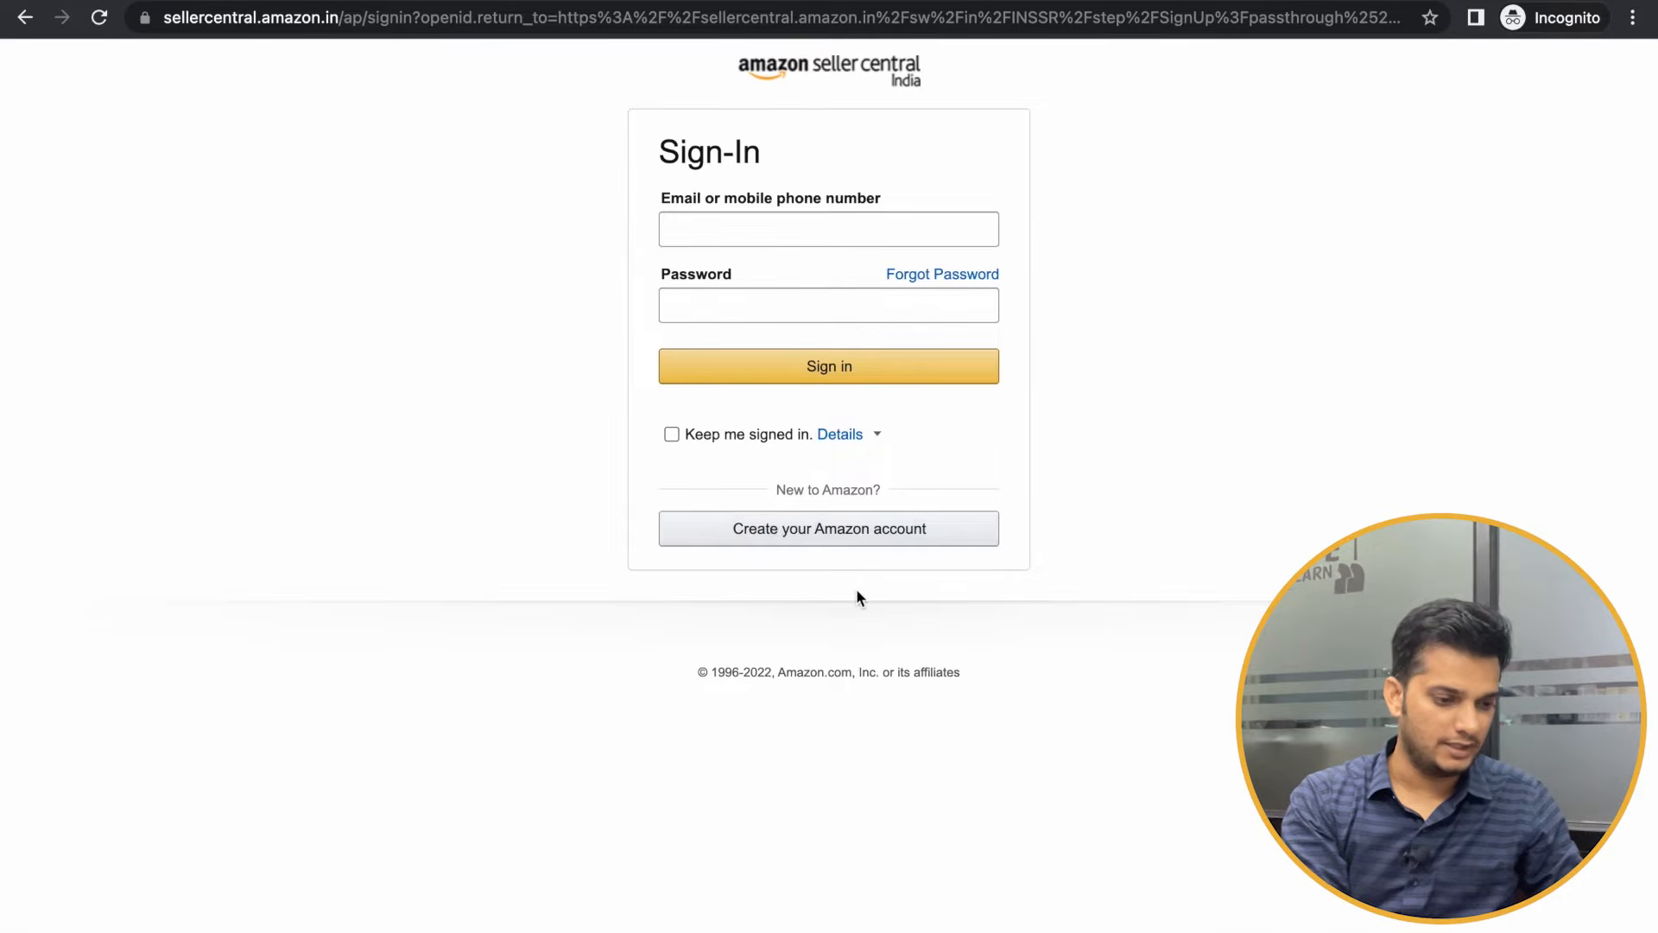
Start creating a new Amazon account from the Seller Central India sign-in page
{"action": "left_click", "coordinate": [825, 540]}
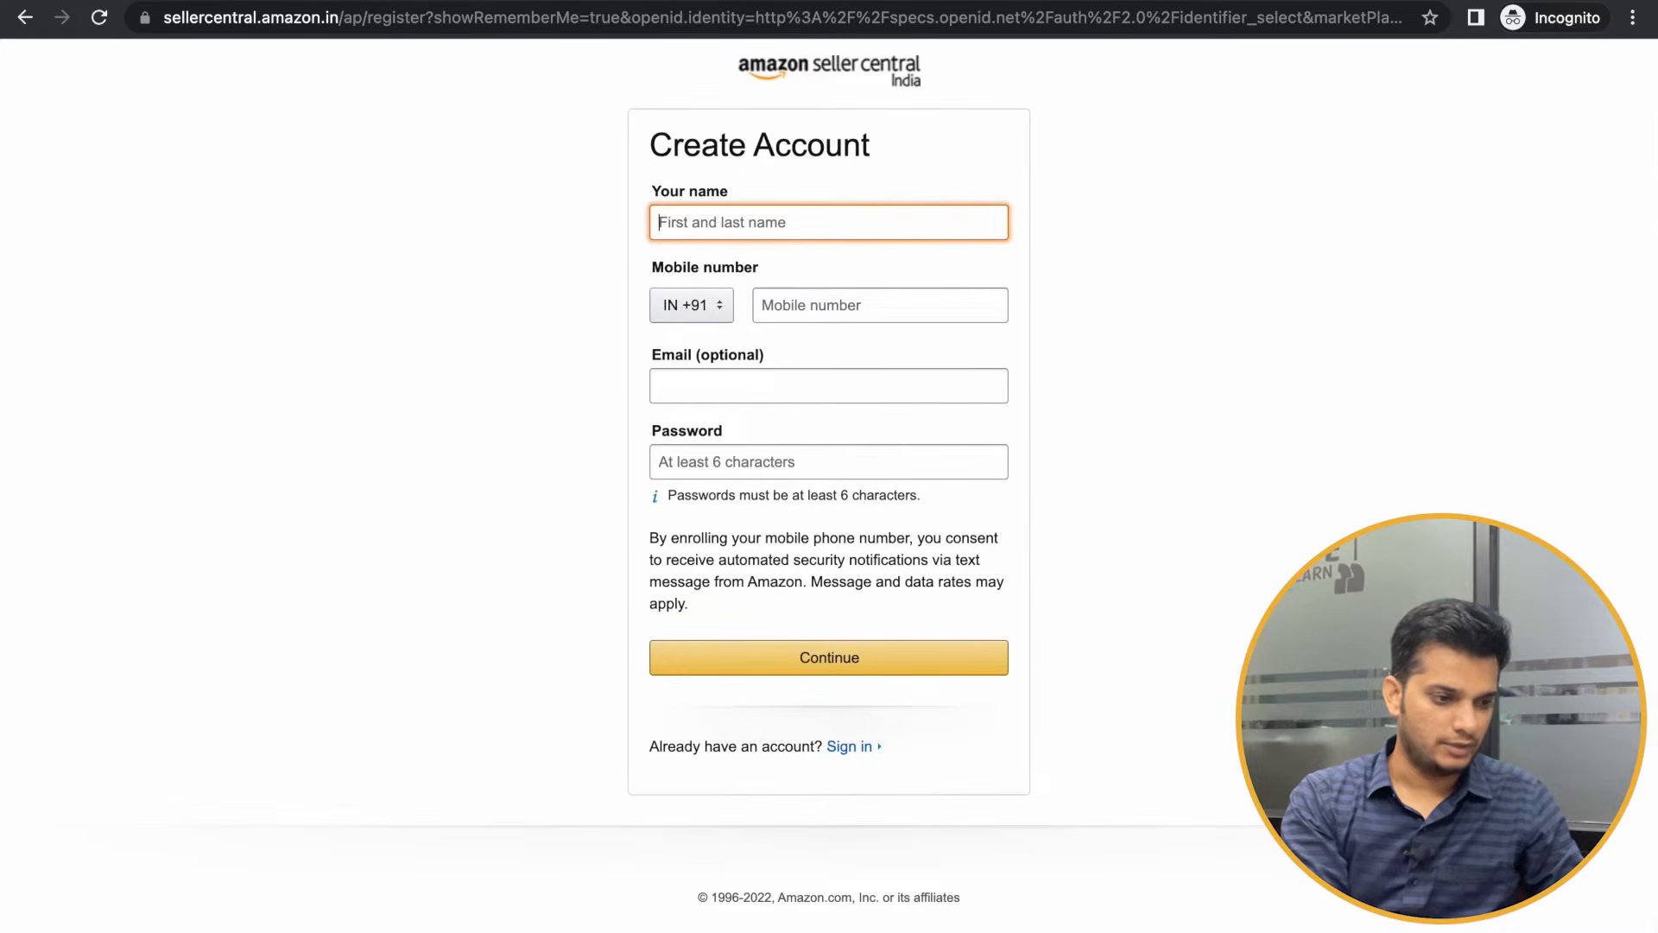
Fill in the seller's name, mobile number, e-mail and a password, then submit the form
{"action": "left_click", "coordinate": [840, 305]}
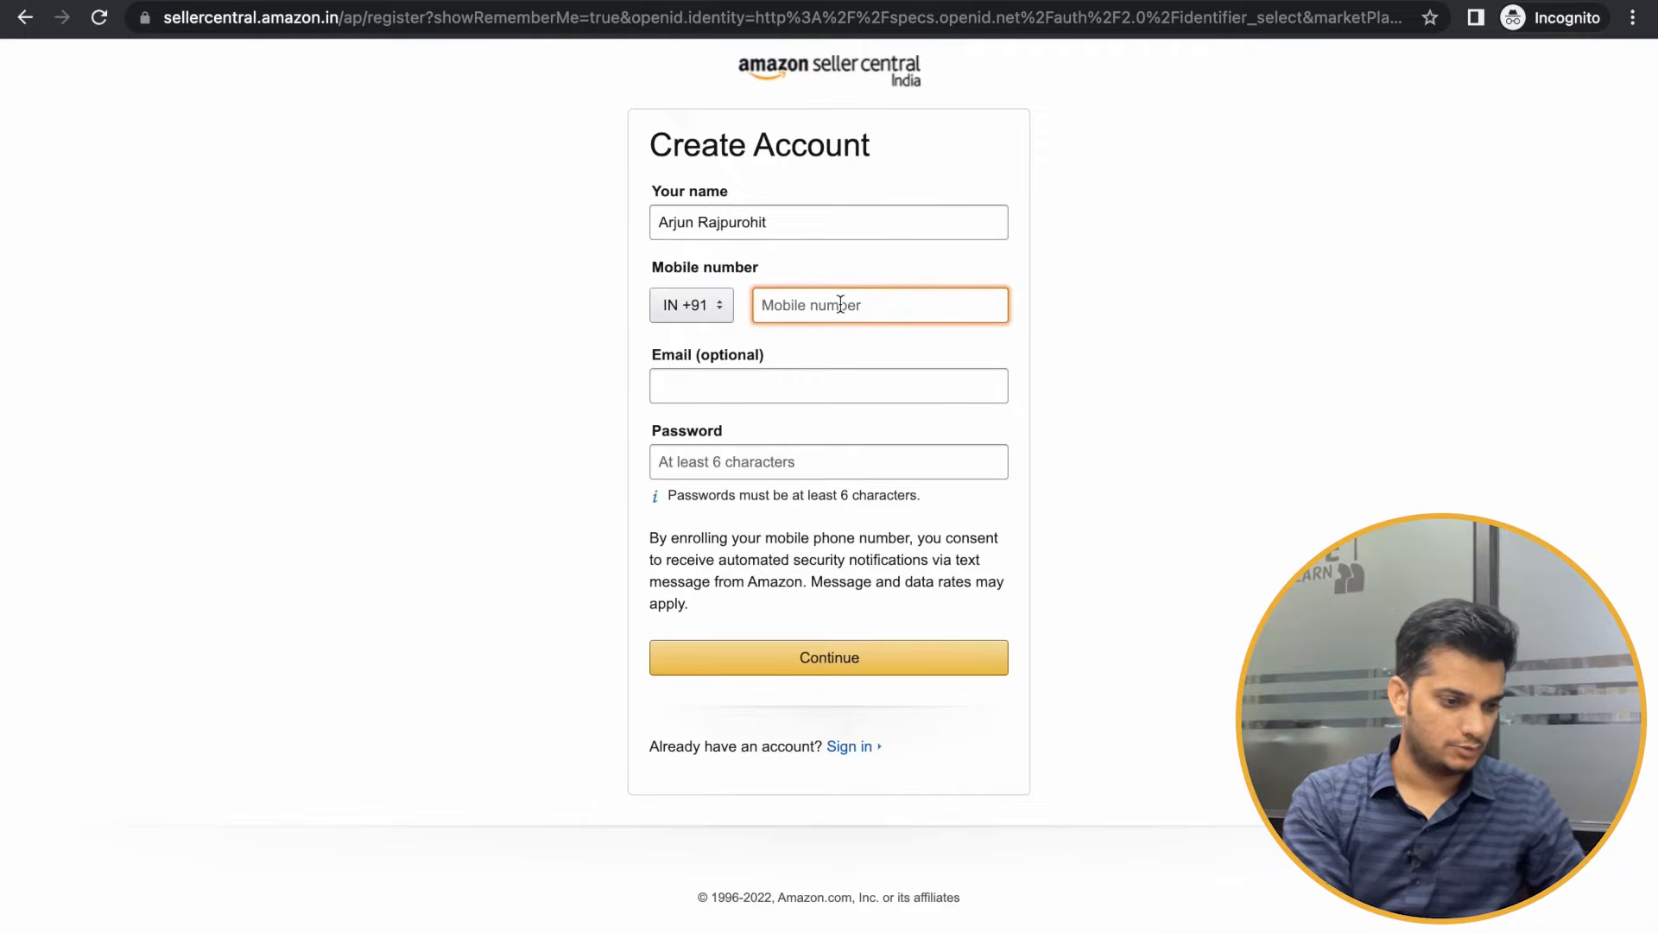
{"action": "key", "text": "super+v"}
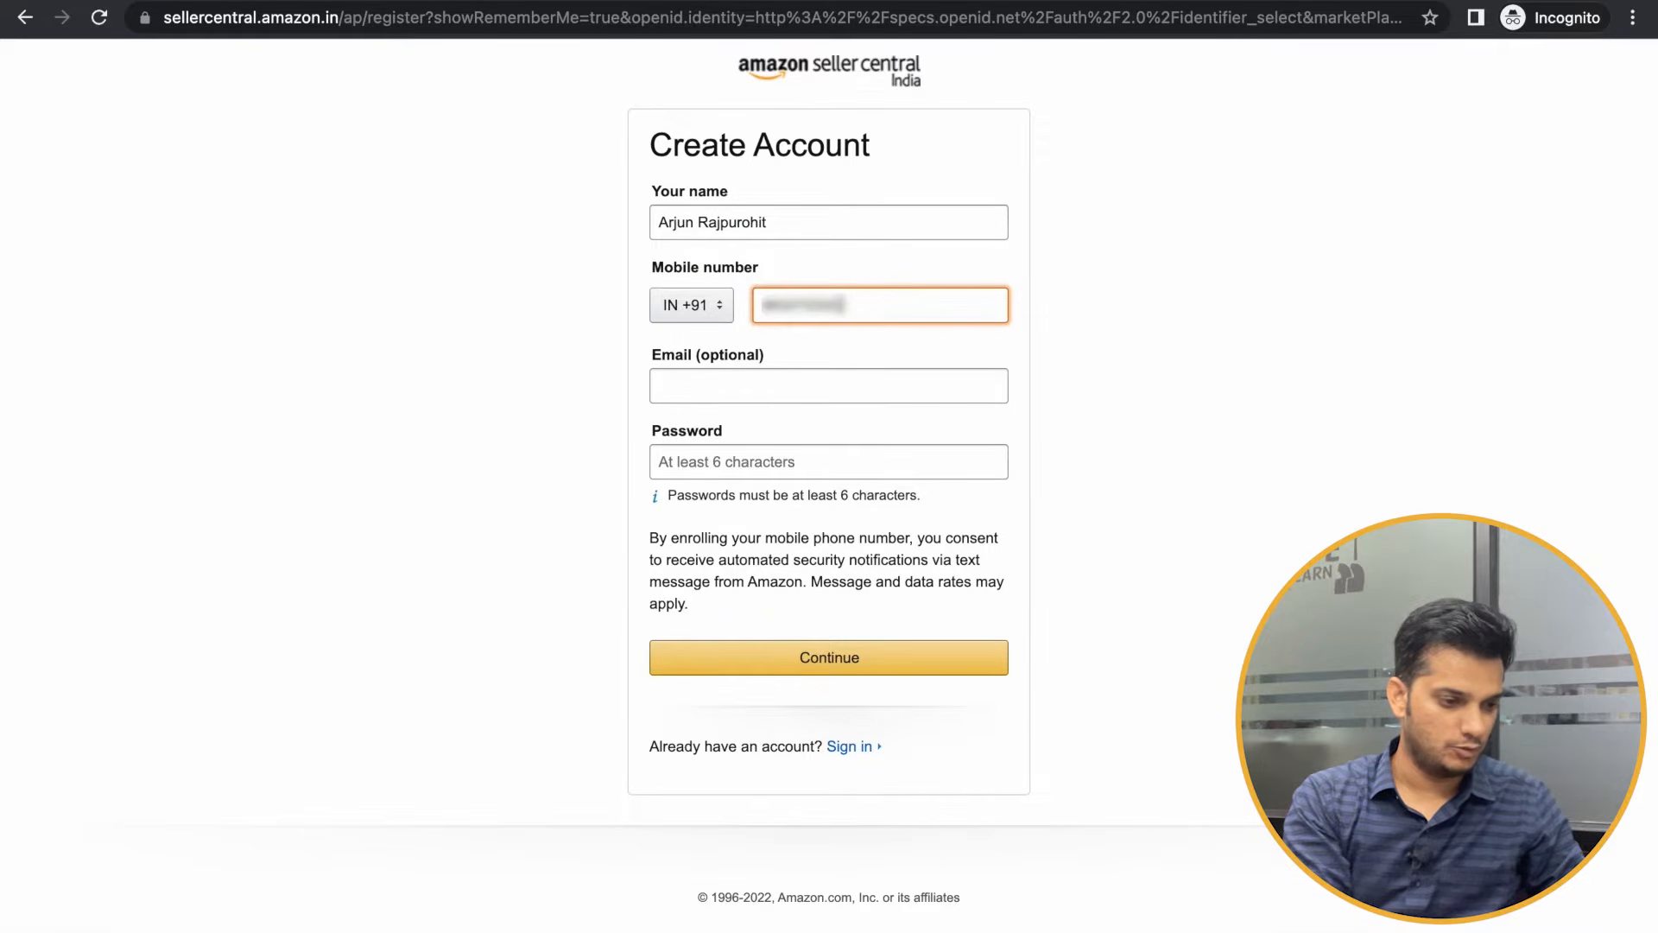
{"action": "left_click", "coordinate": [933, 380]}
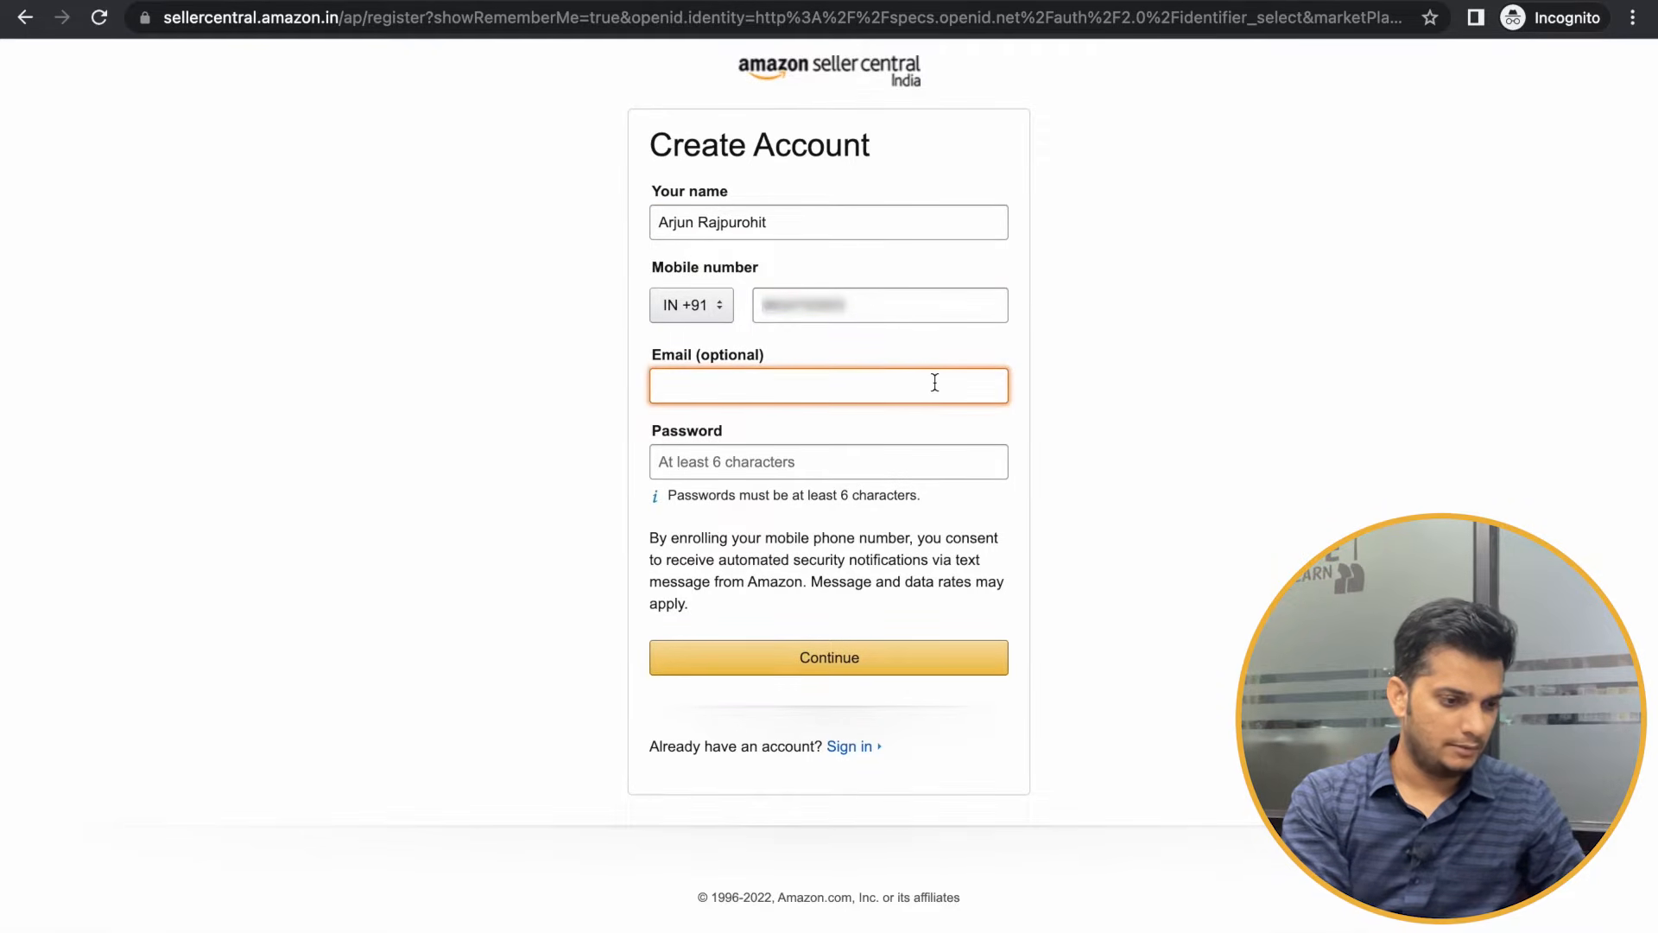
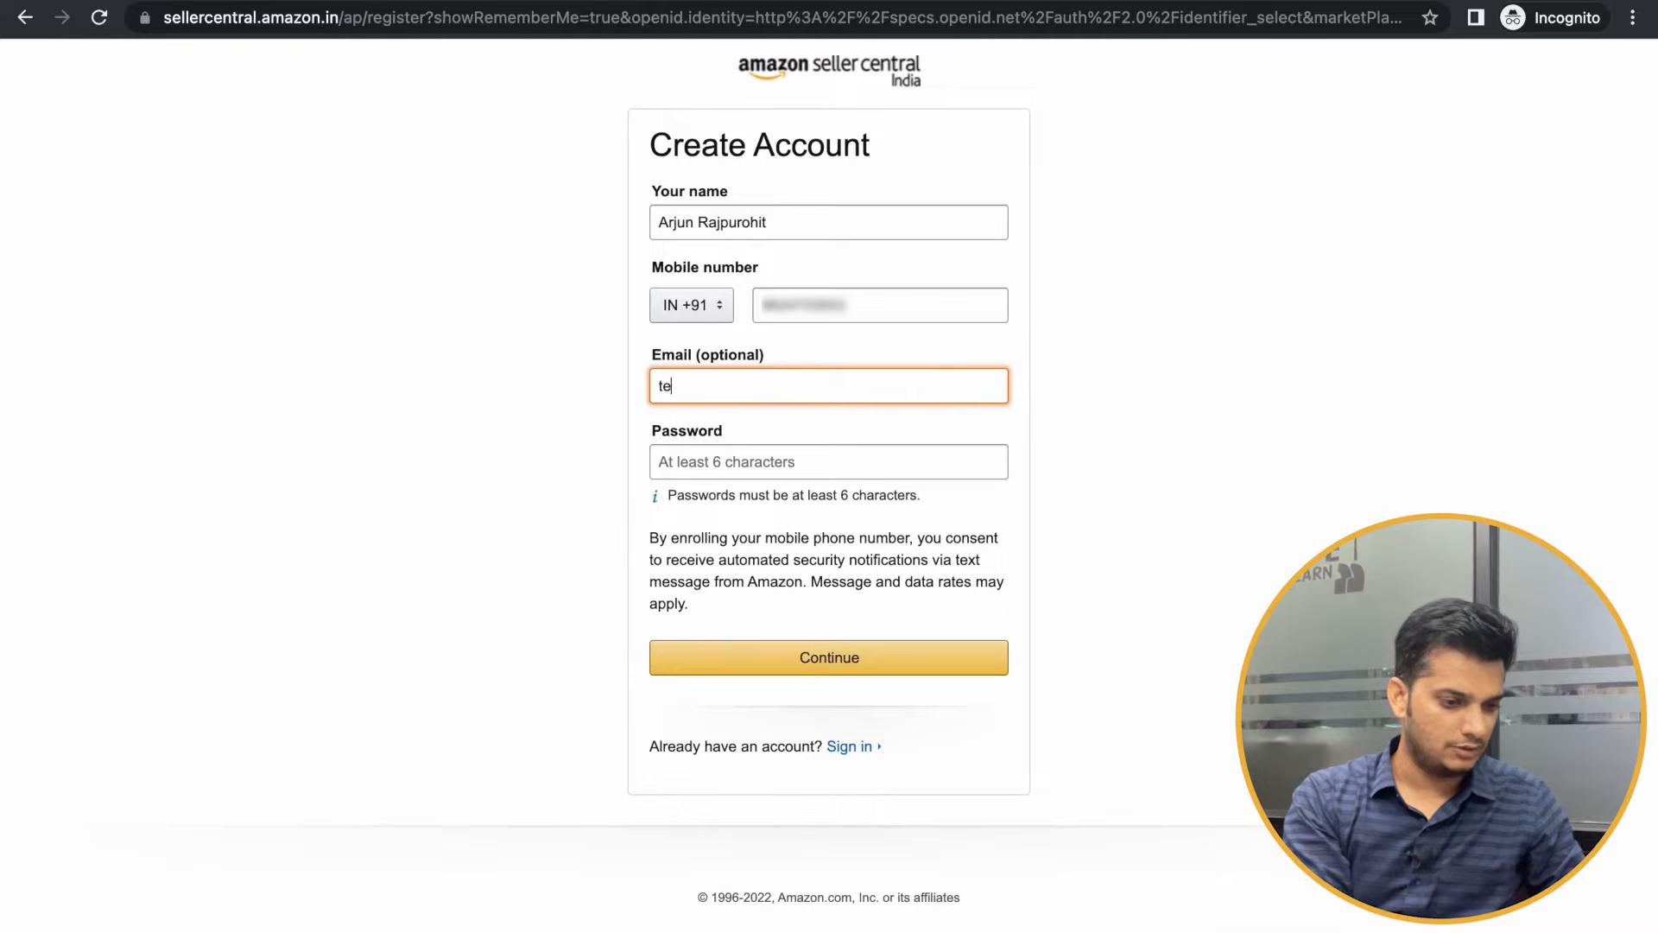
{"action": "key", "text": "Tab"}
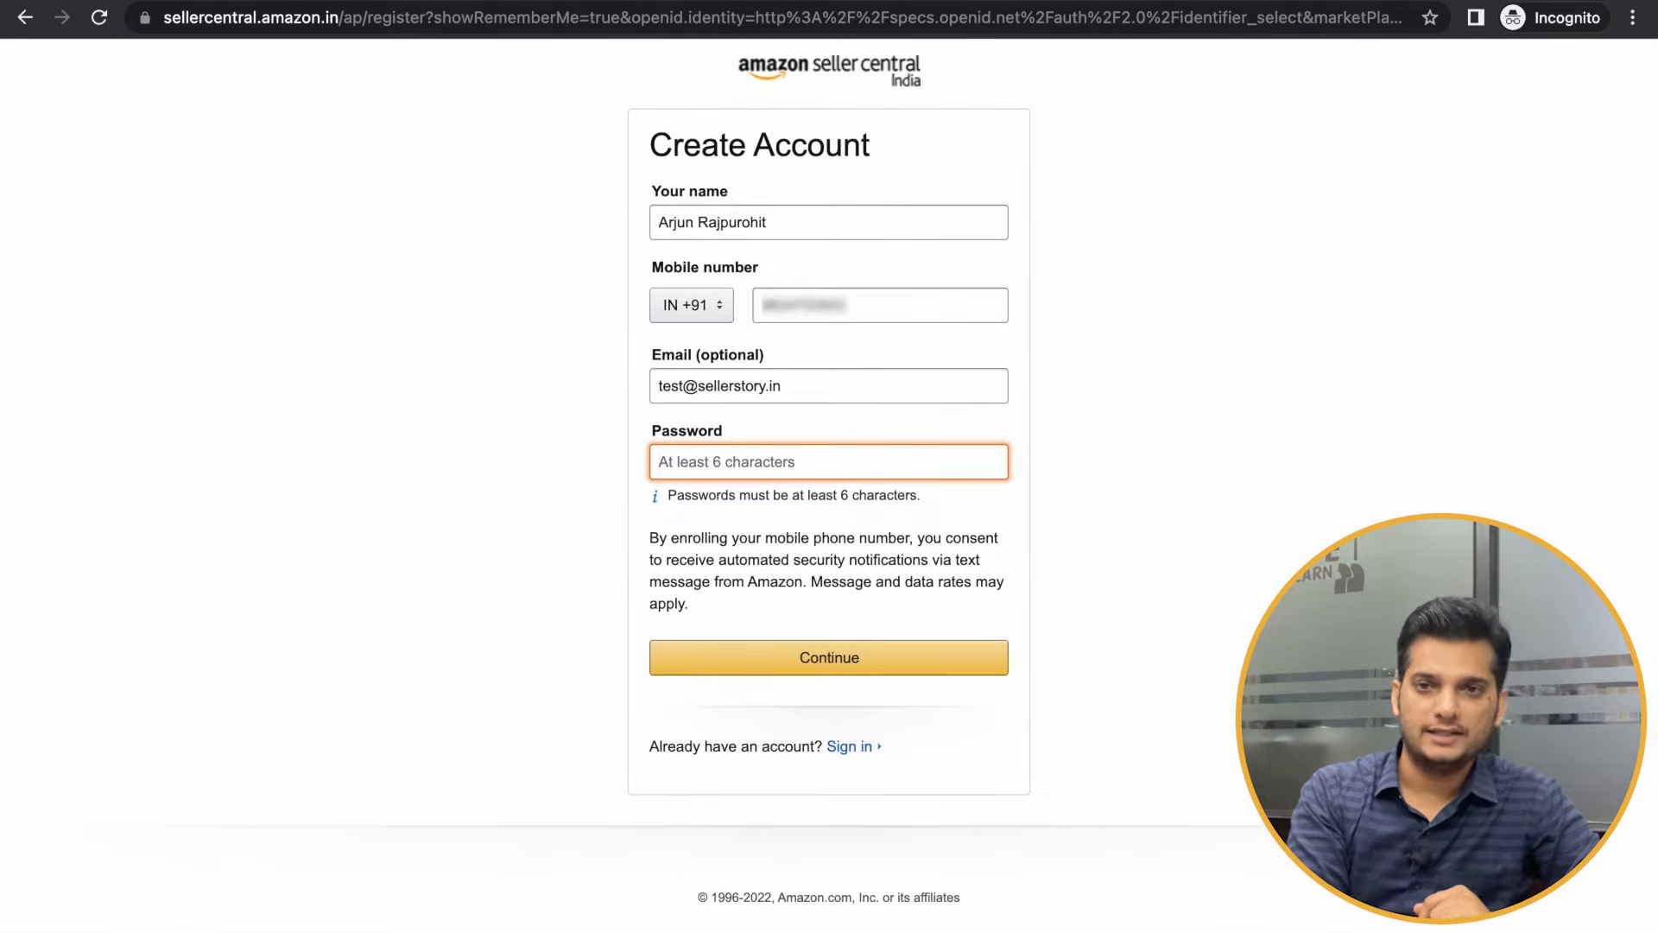
{"action": "type", "text": "**********"}
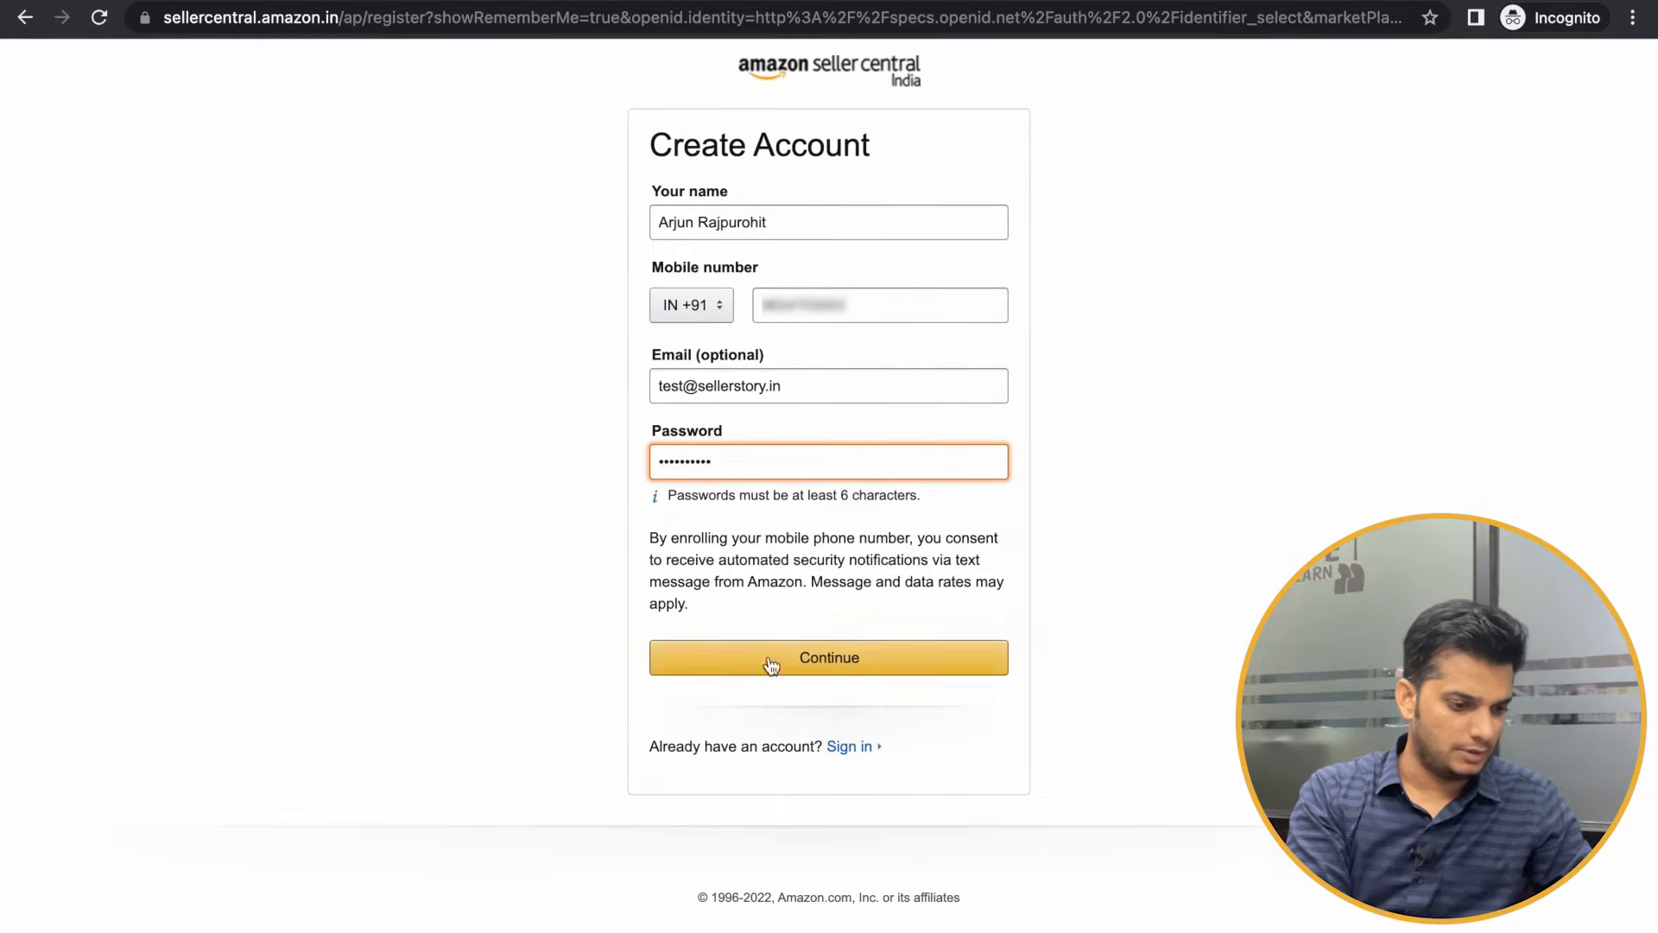
{"action": "left_click", "coordinate": [772, 664]}
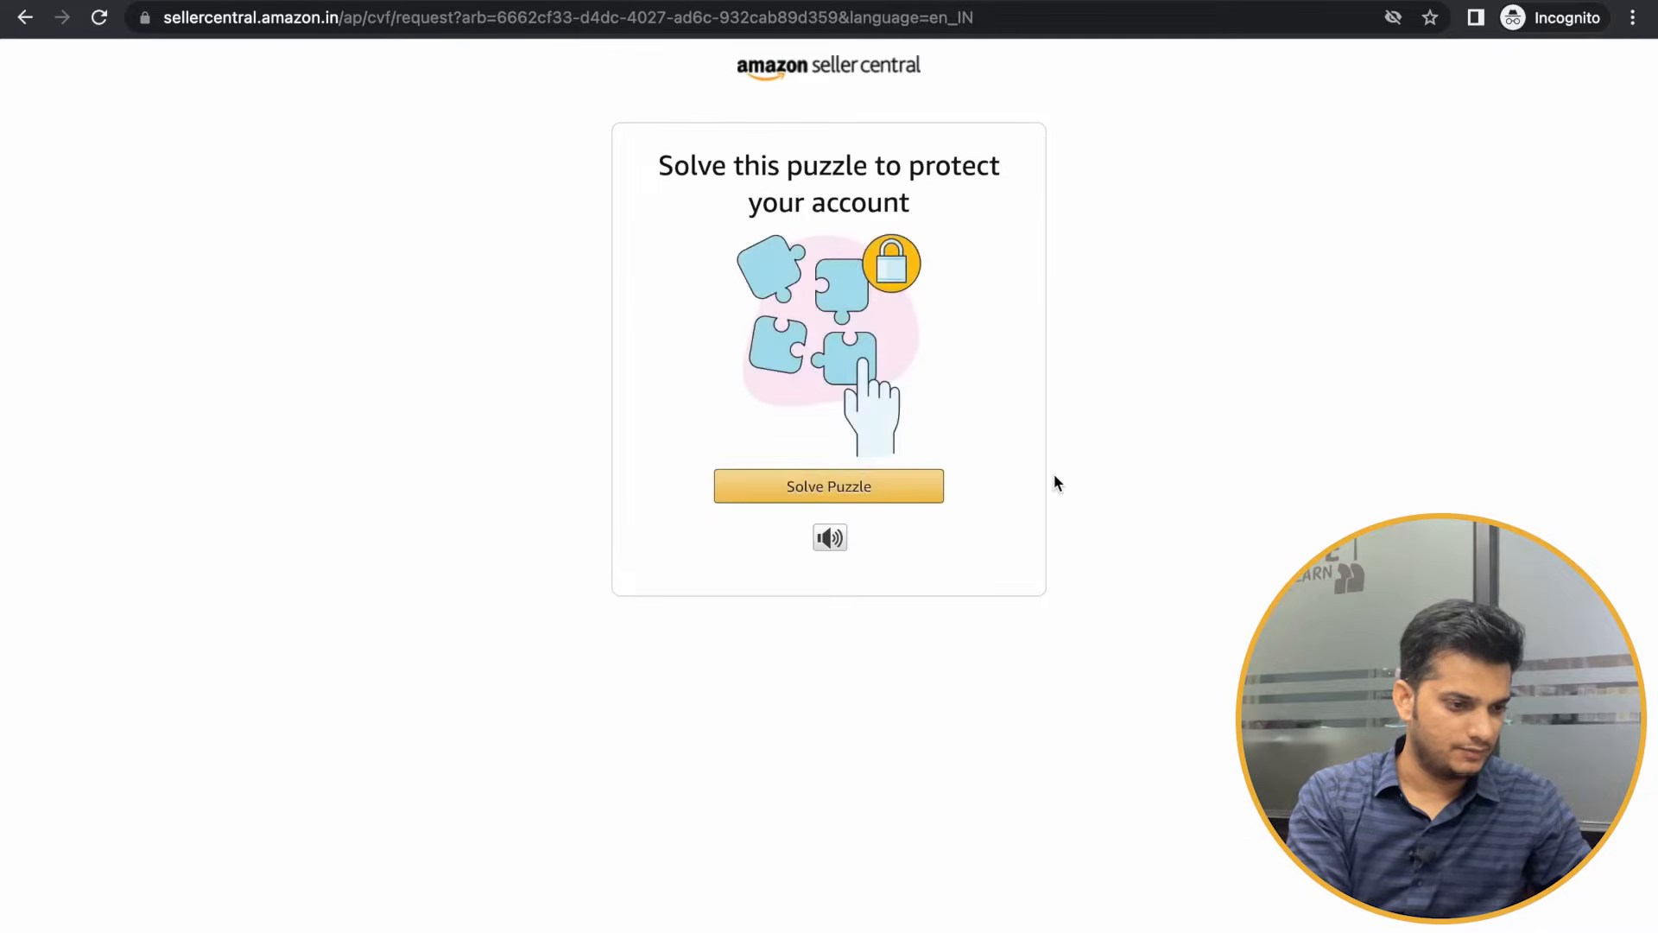
Pass the giraffe picture puzzle and verify the mobile number with its one-time password
{"action": "left_click", "coordinate": [760, 486]}
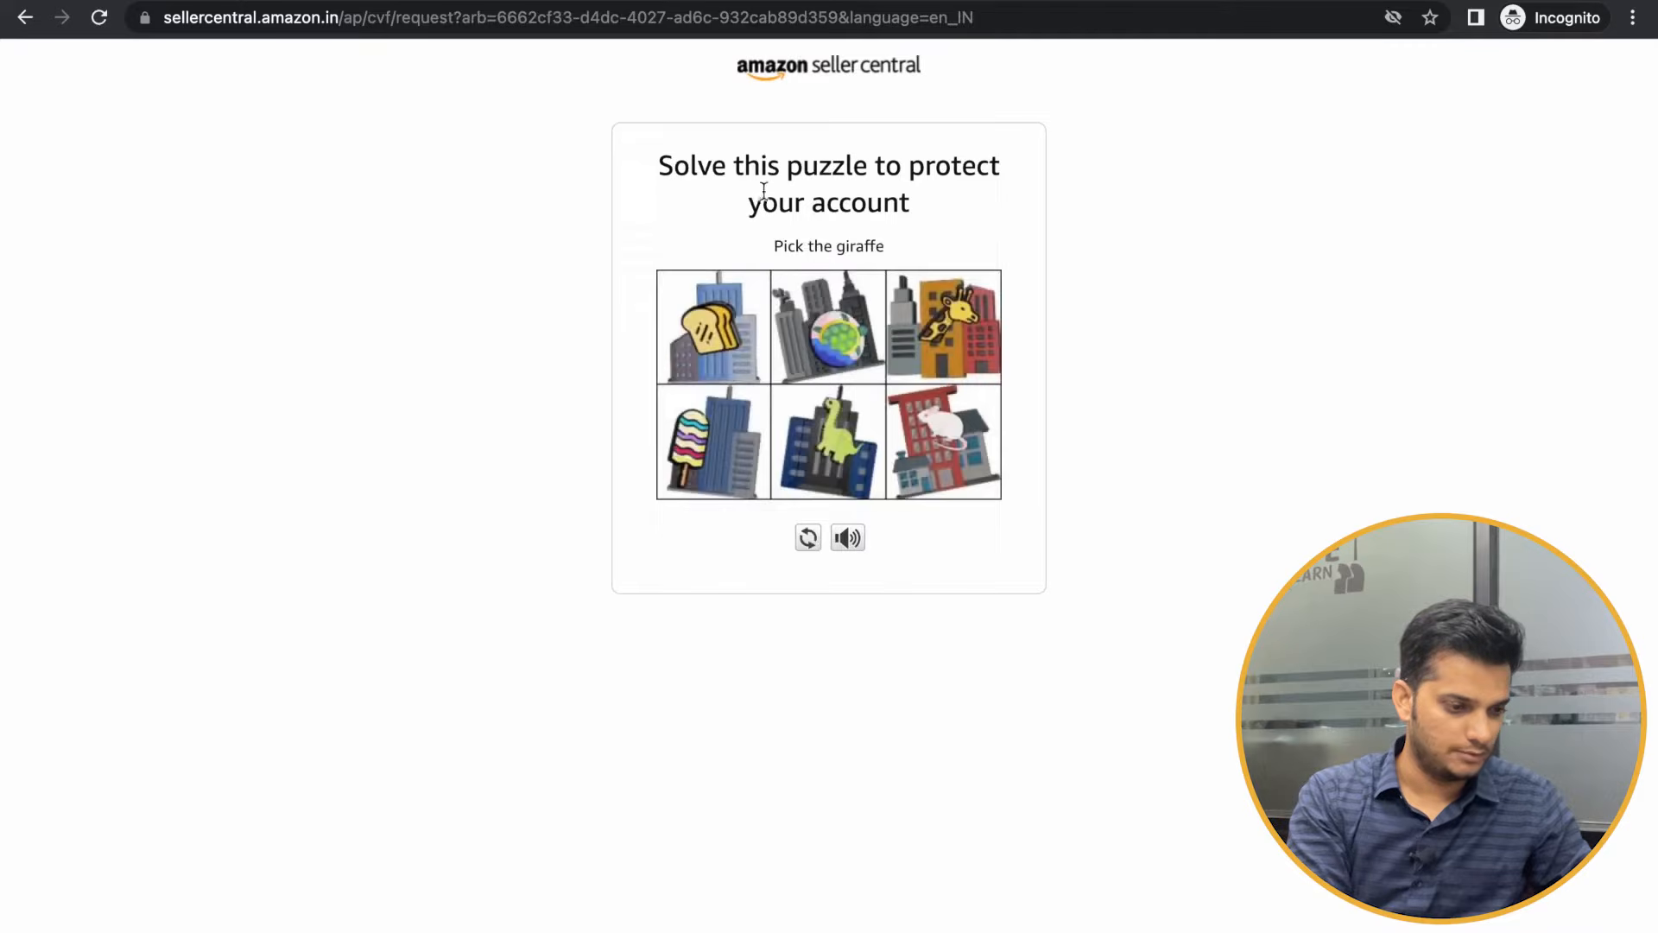
{"action": "left_click", "coordinate": [971, 342]}
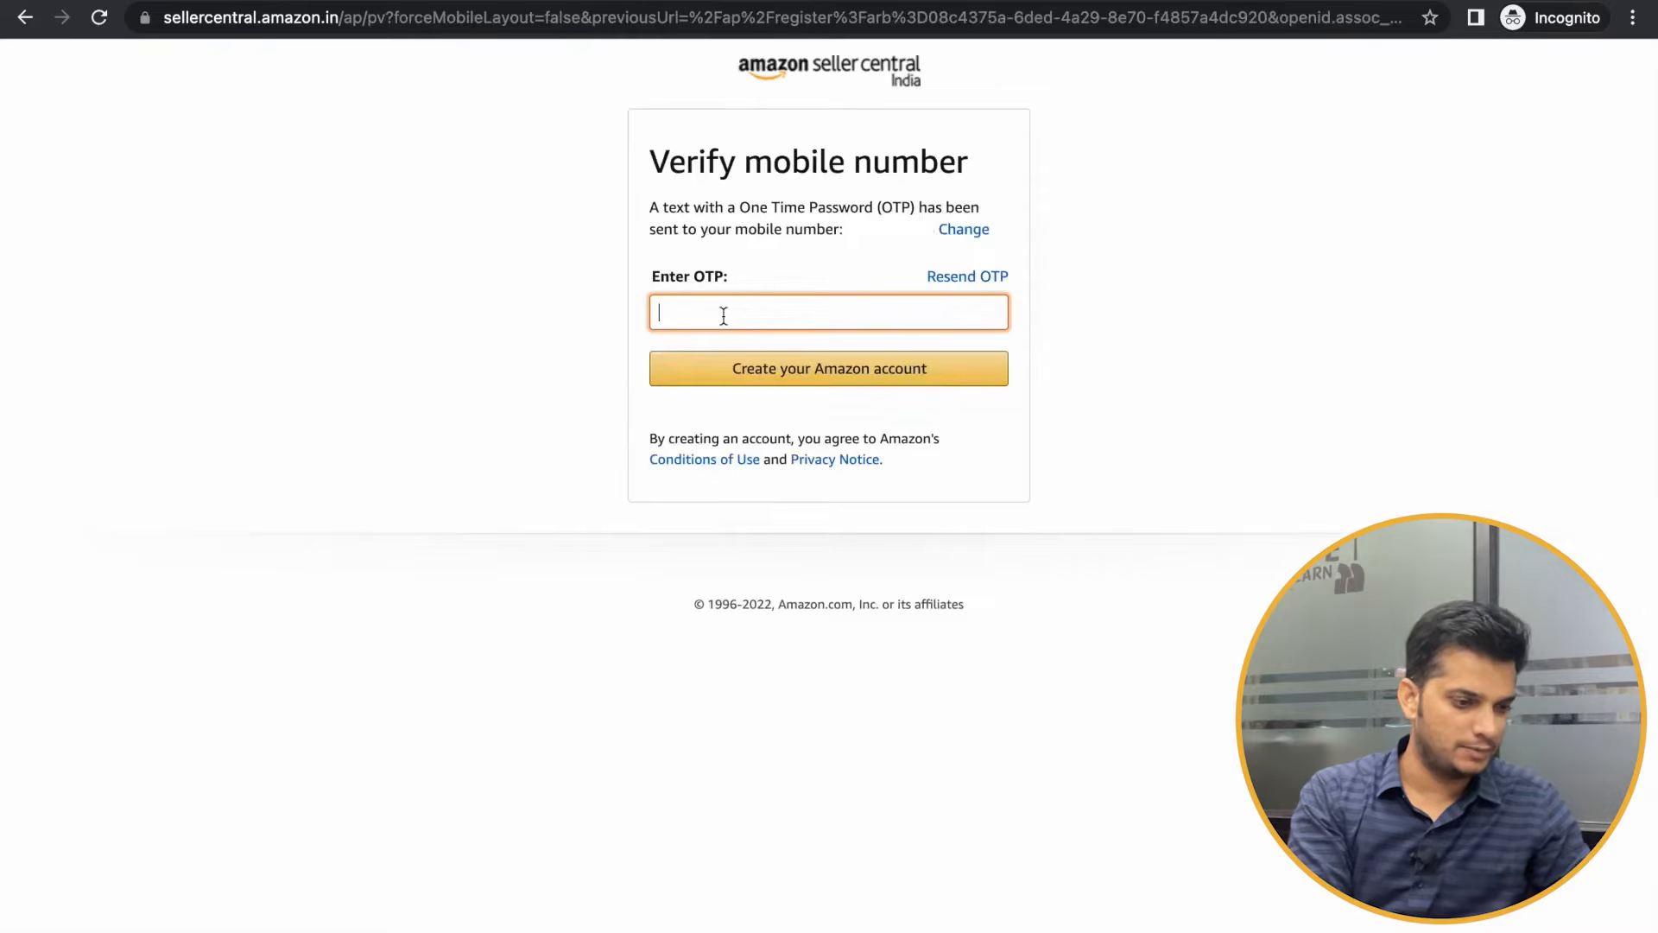
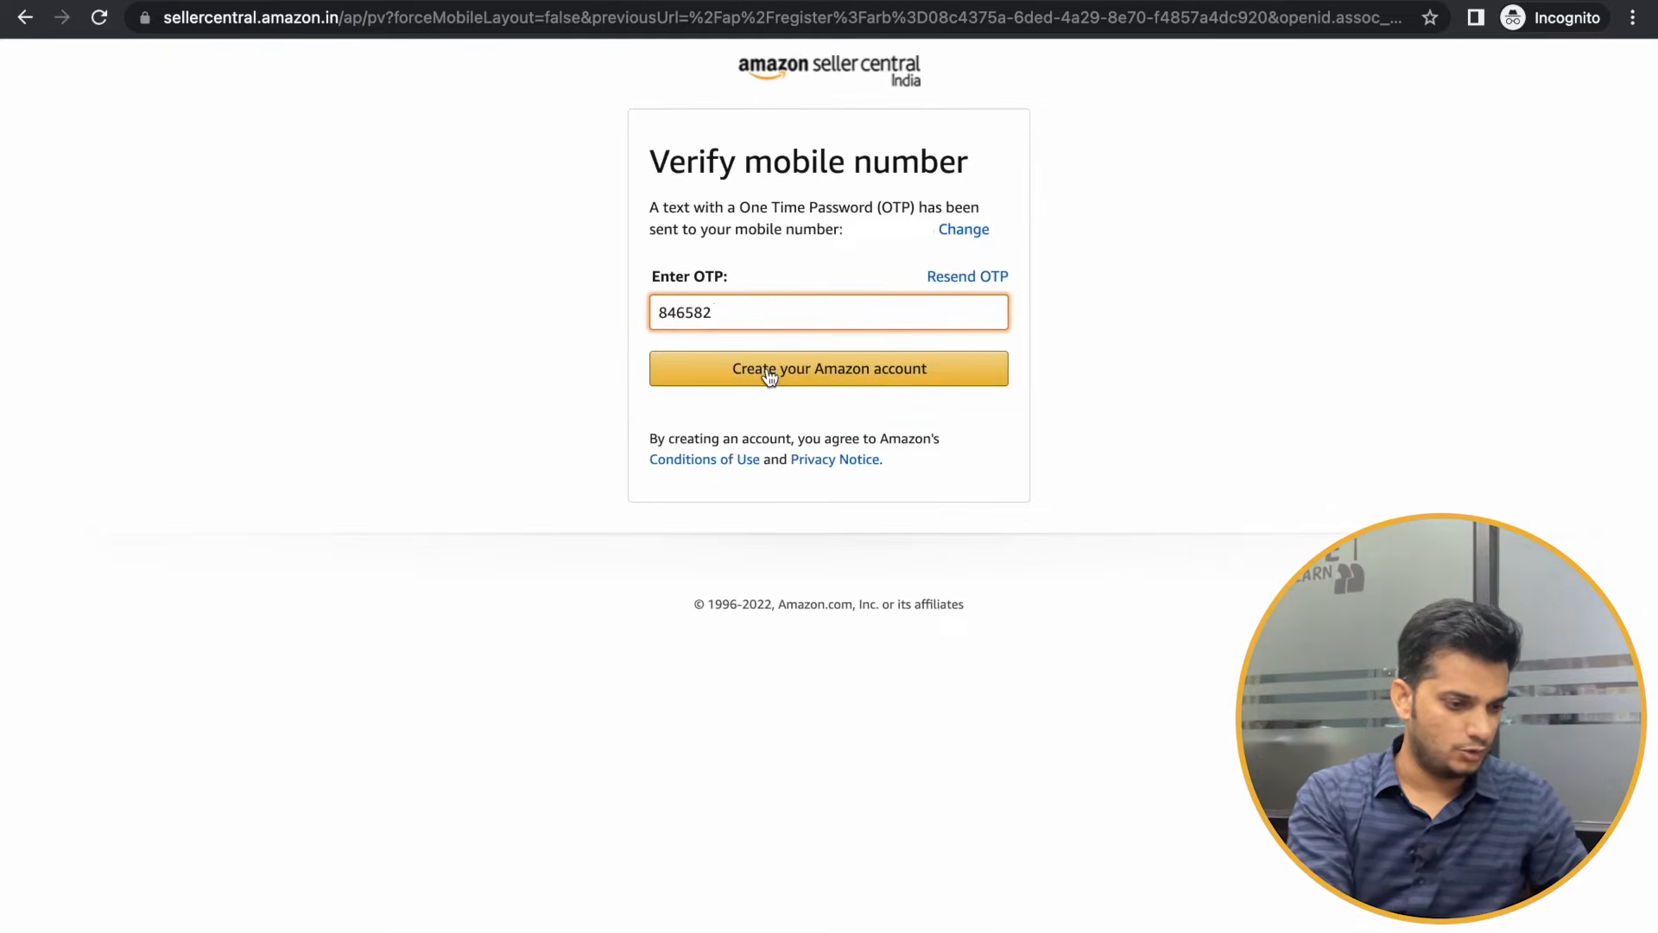
{"action": "left_click", "coordinate": [816, 369]}
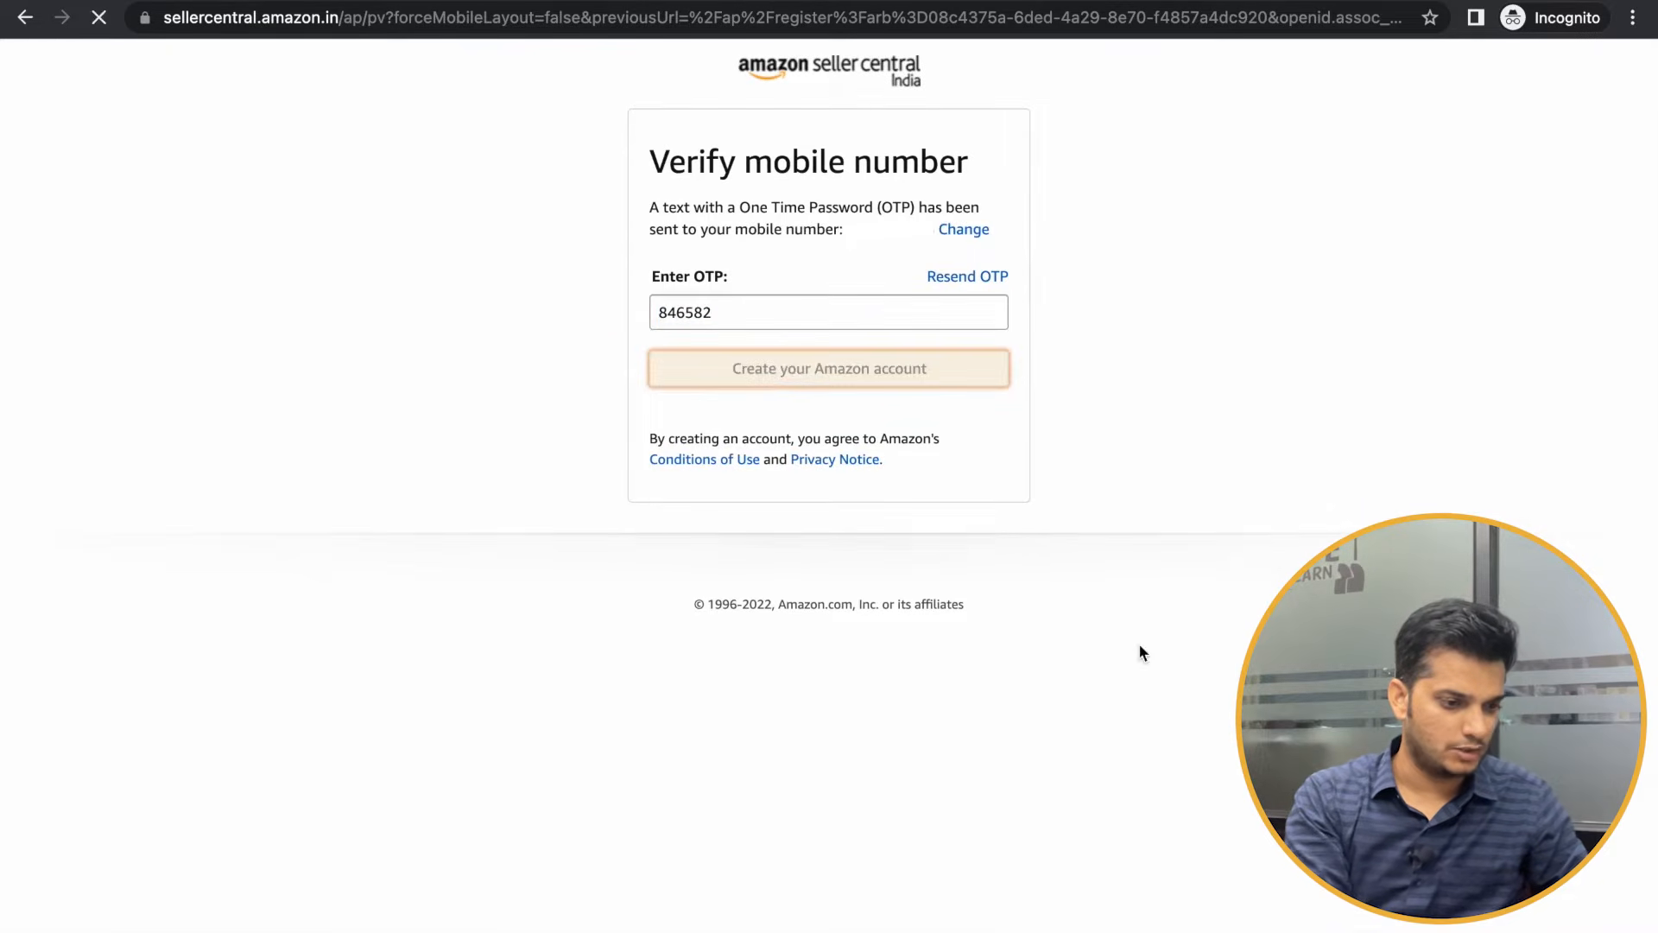
{"action": "left_click_drag", "start_coordinate": [270, 183], "coordinate": [624, 167]}
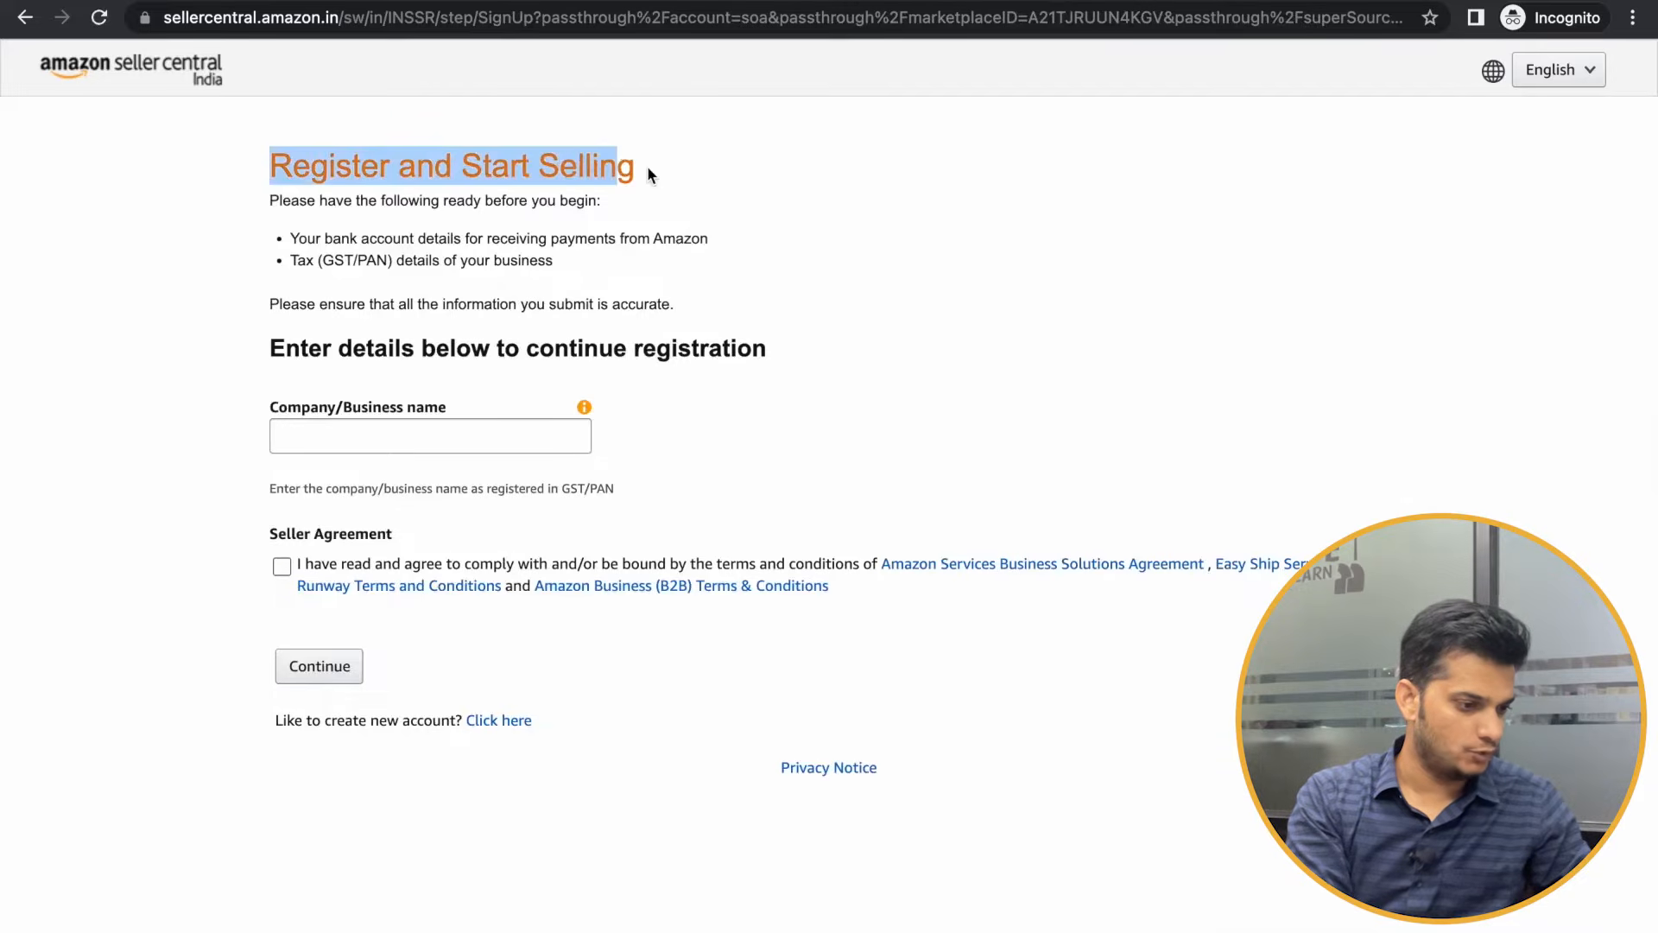
Enter TEST BUSINESS as the company name, accept the Seller Agreement and continue
{"action": "left_click", "coordinate": [648, 172]}
{"action": "left_click", "coordinate": [356, 436]}
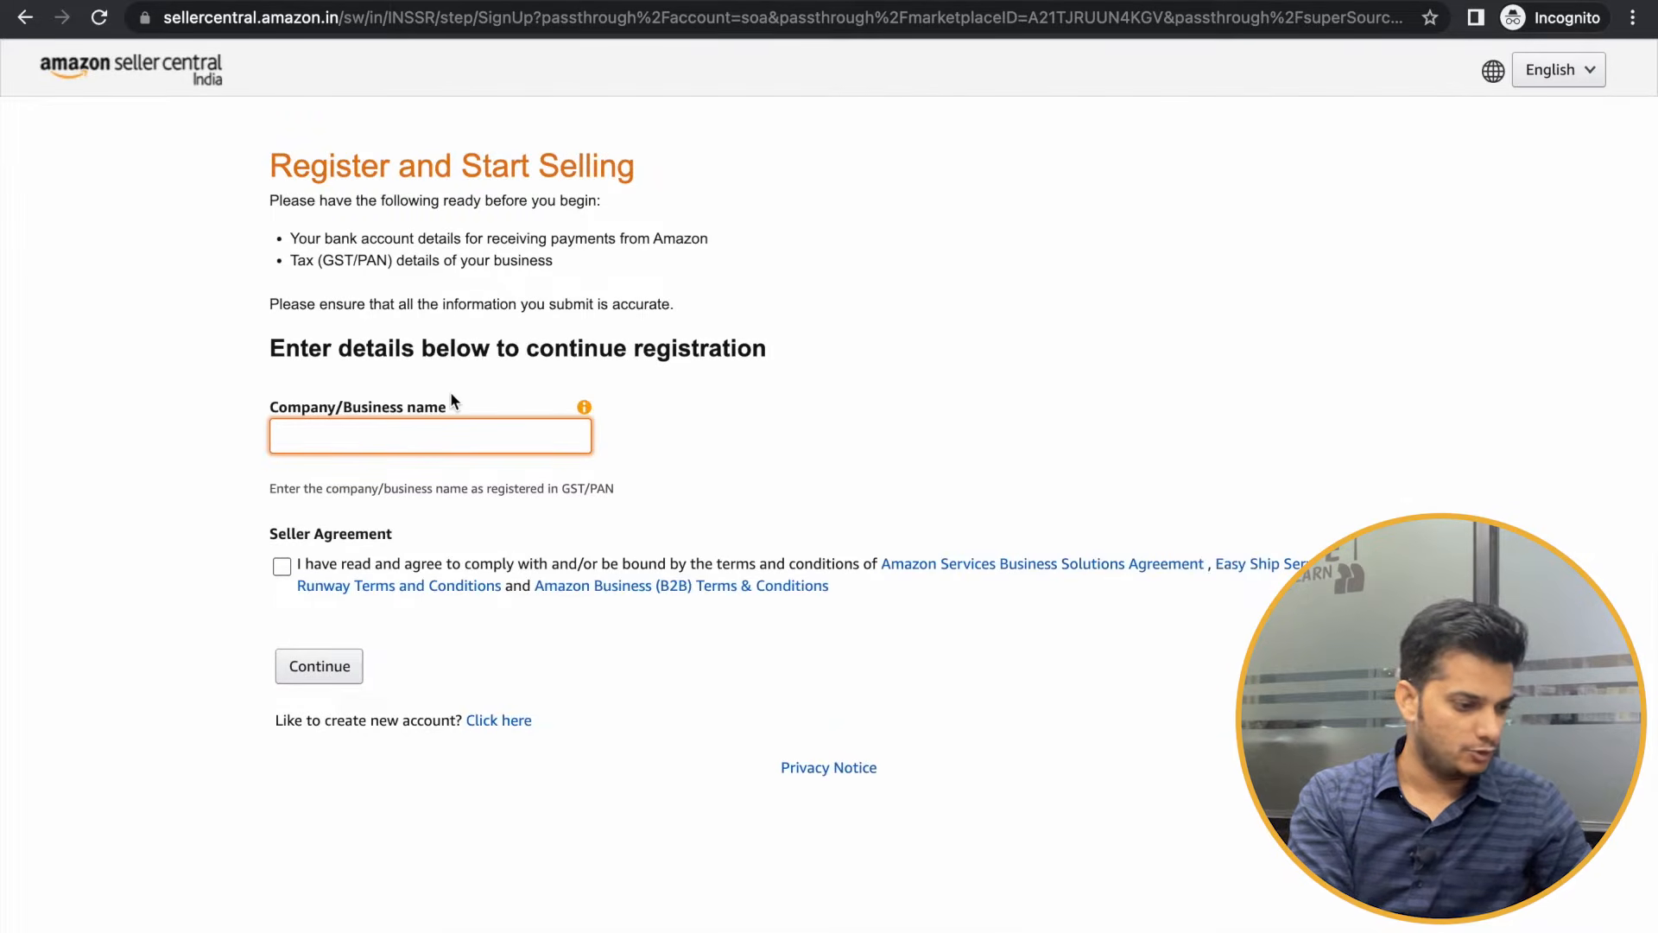
{"action": "left_click_drag", "start_coordinate": [268, 489], "coordinate": [480, 490]}
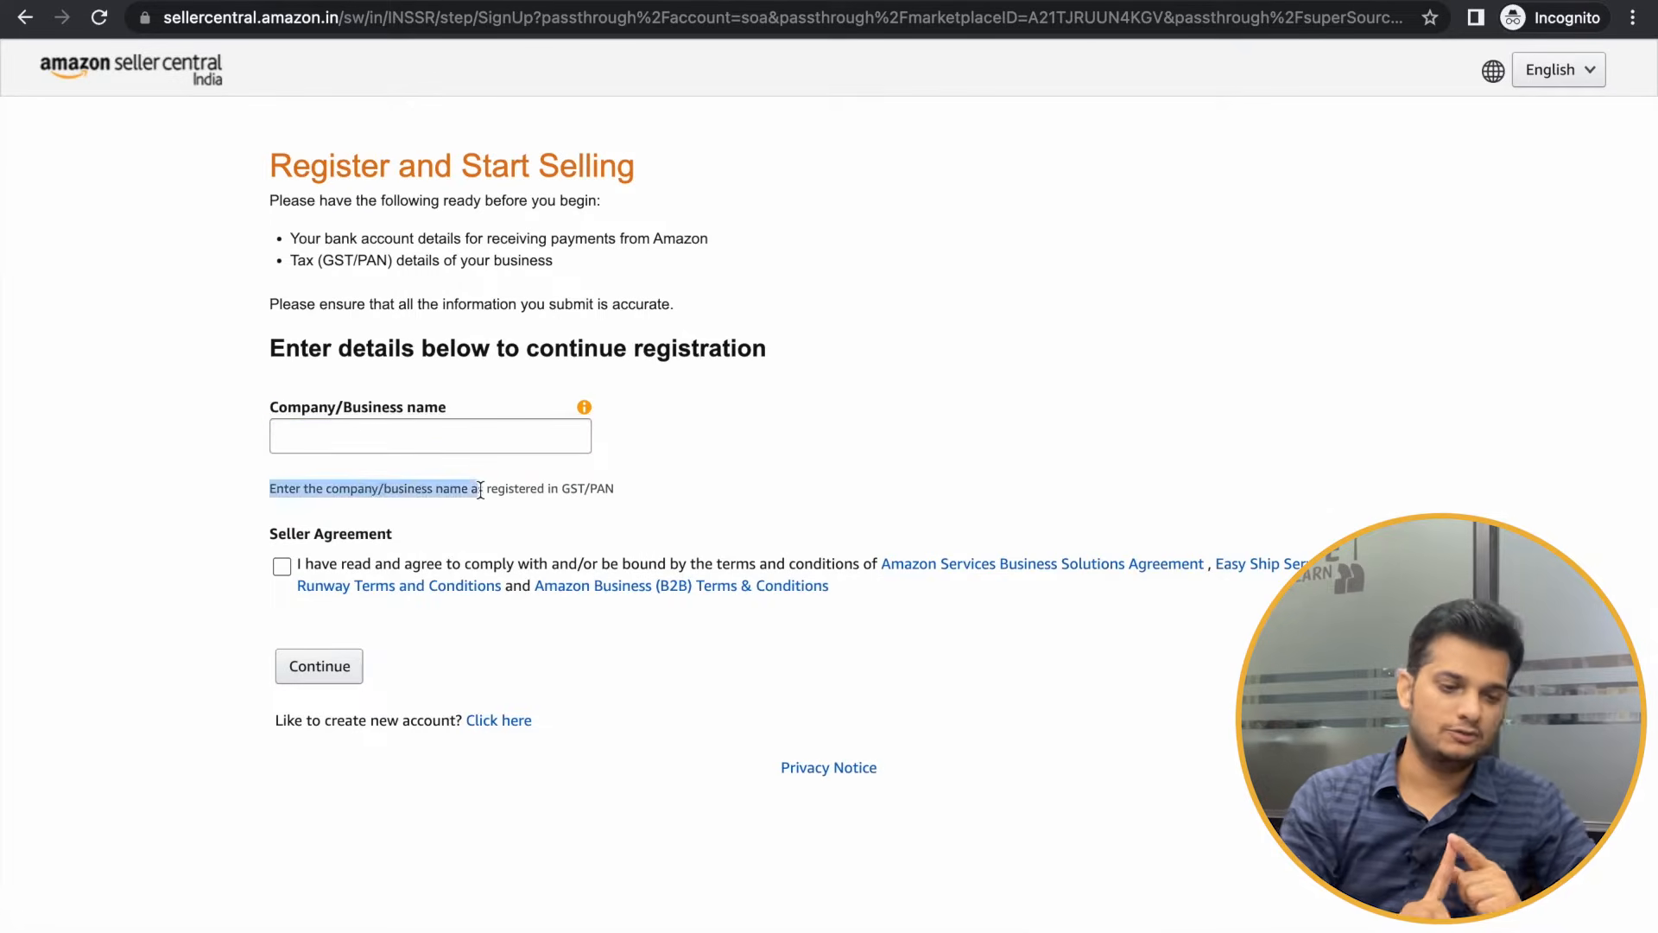
{"action": "left_click", "coordinate": [481, 490]}
{"action": "left_click", "coordinate": [504, 437]}
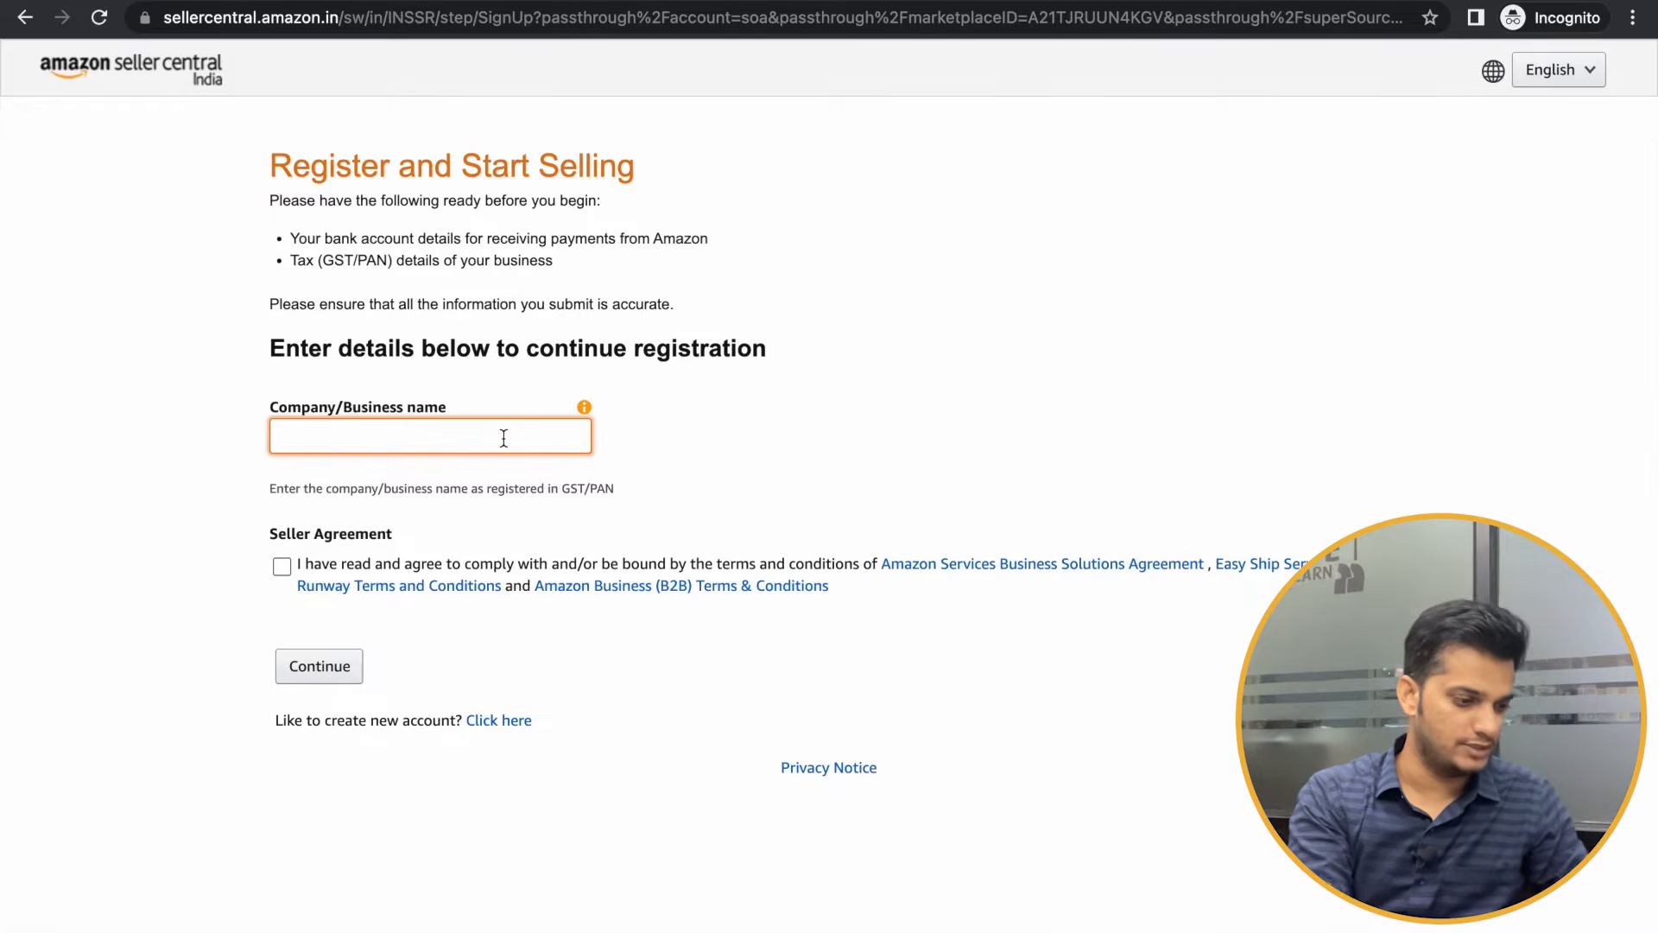
{"action": "type", "text": "TEST BUSINESS"}
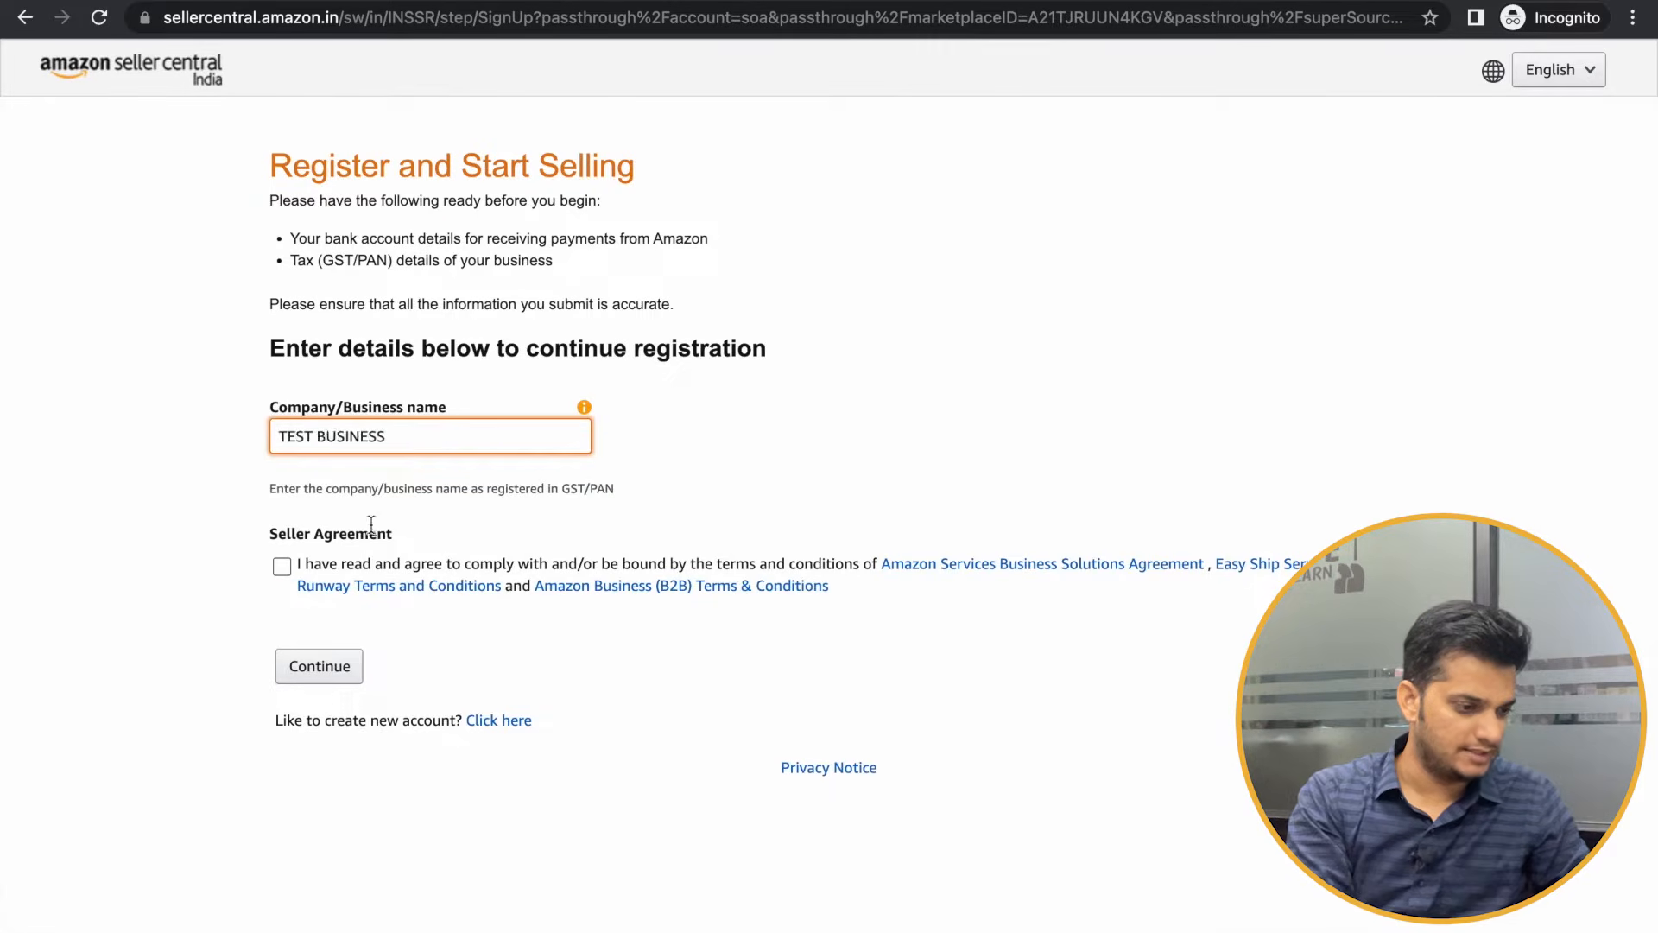
{"action": "left_click_drag", "start_coordinate": [271, 533], "coordinate": [392, 534]}
{"action": "left_click", "coordinate": [282, 566]}
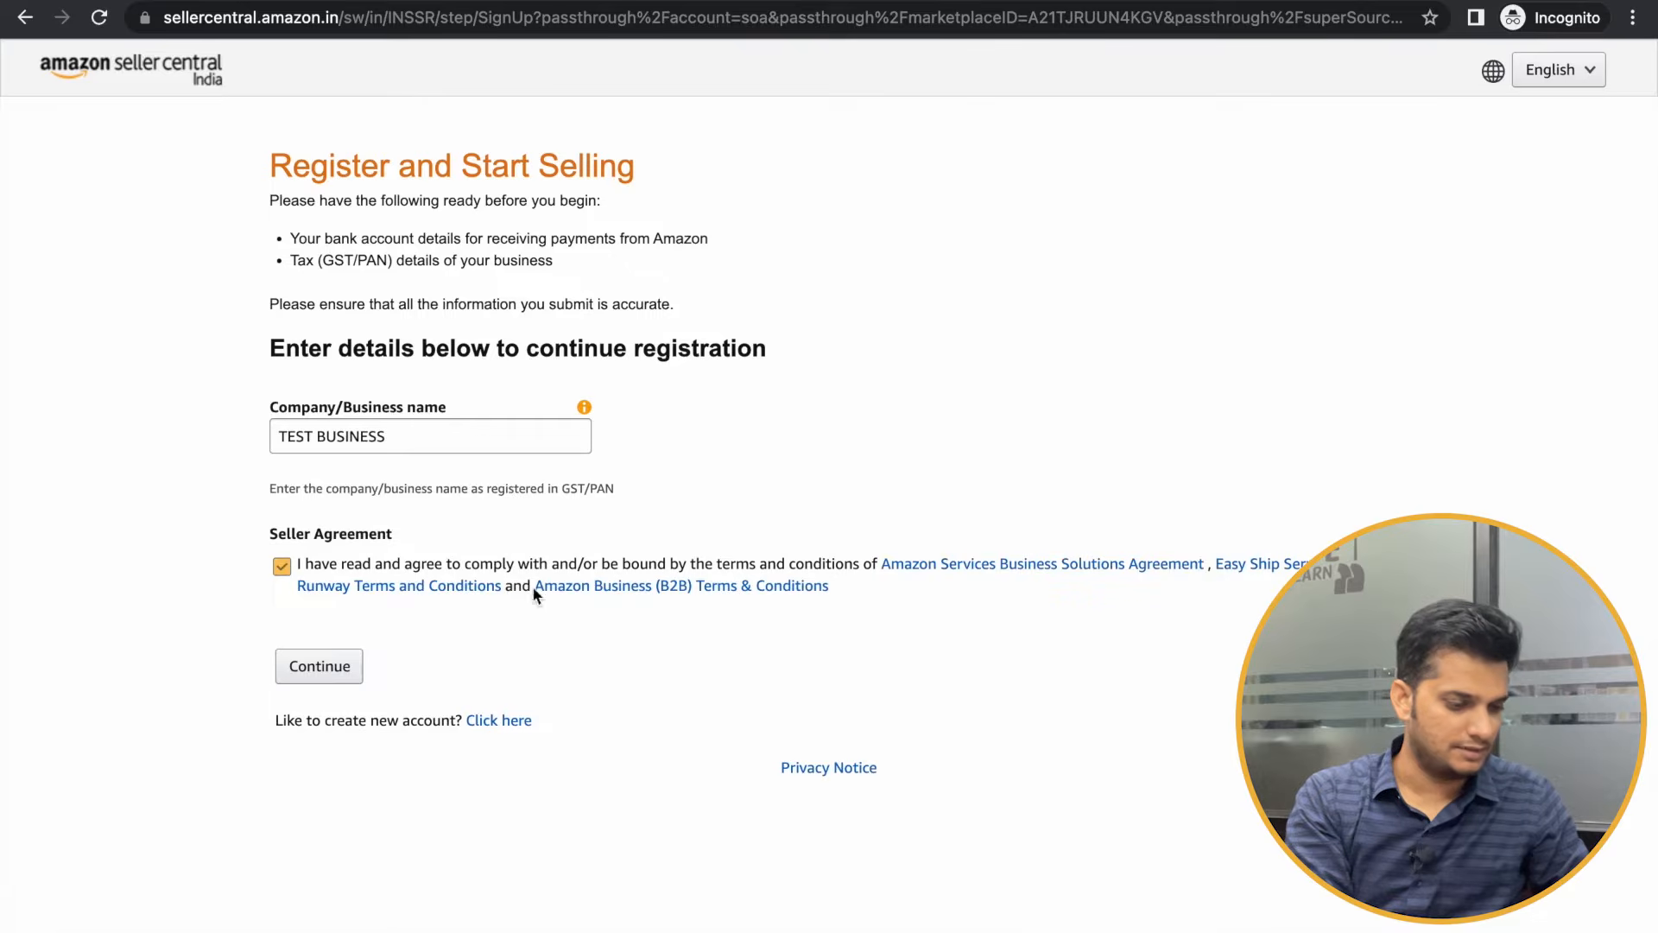
{"action": "left_click", "coordinate": [325, 674]}
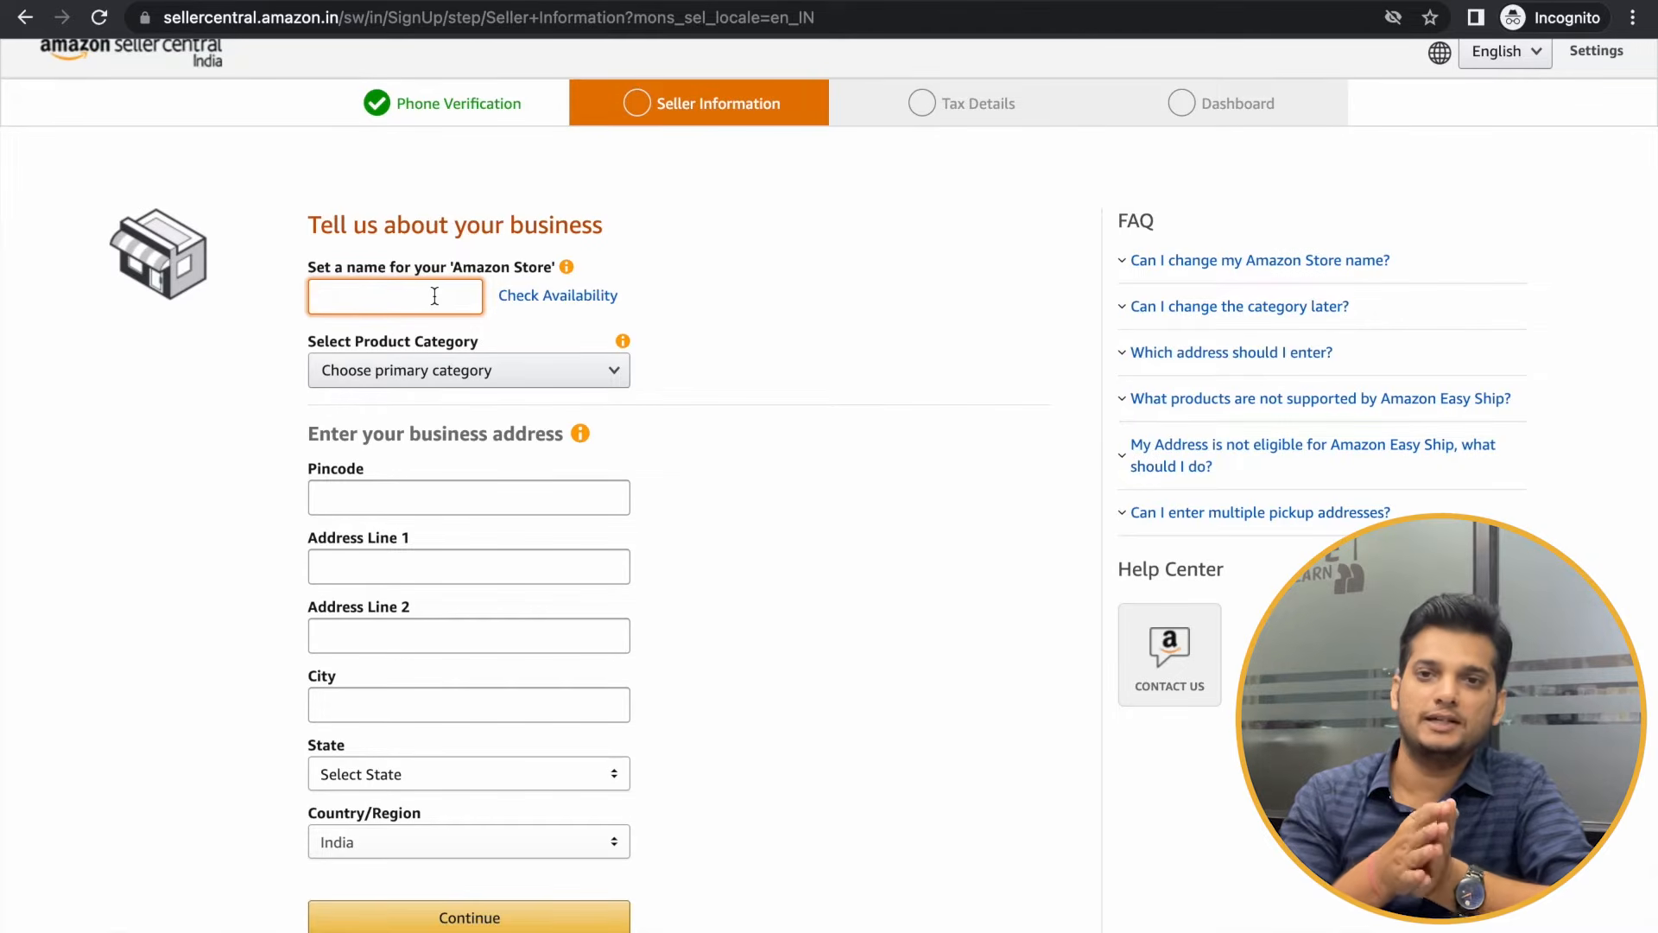
Name the store TEST SELLER STORE, confirm it is available, and show the product category list
{"action": "type", "text": "TEST "}
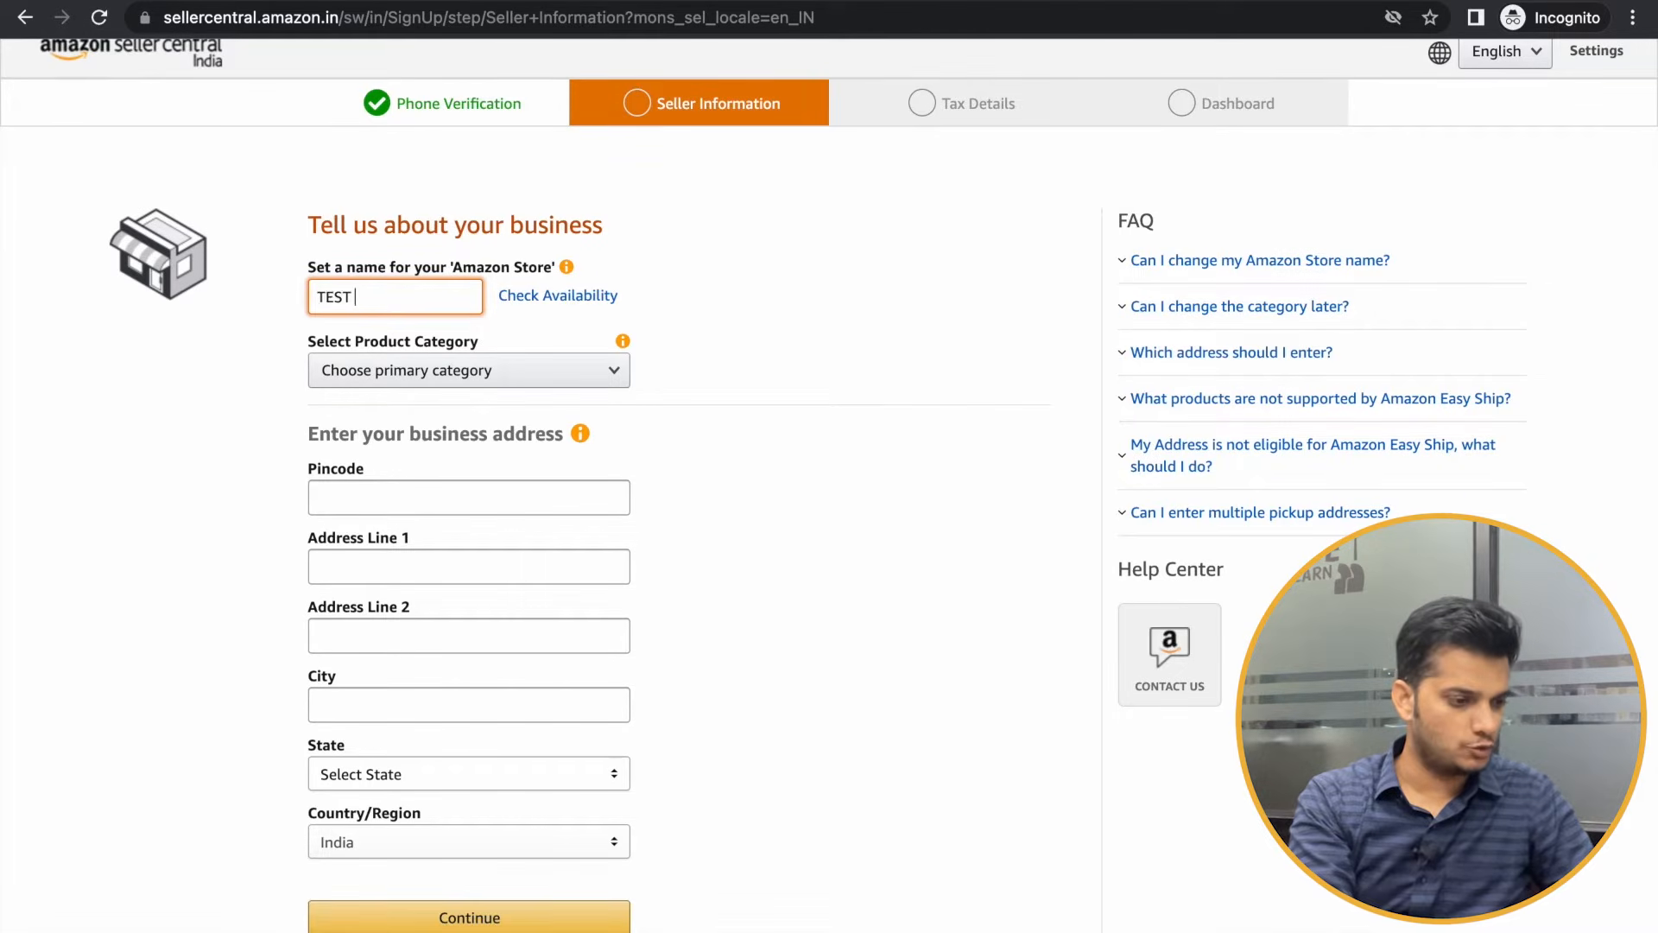
{"action": "type", "text": "SELLER STORE"}
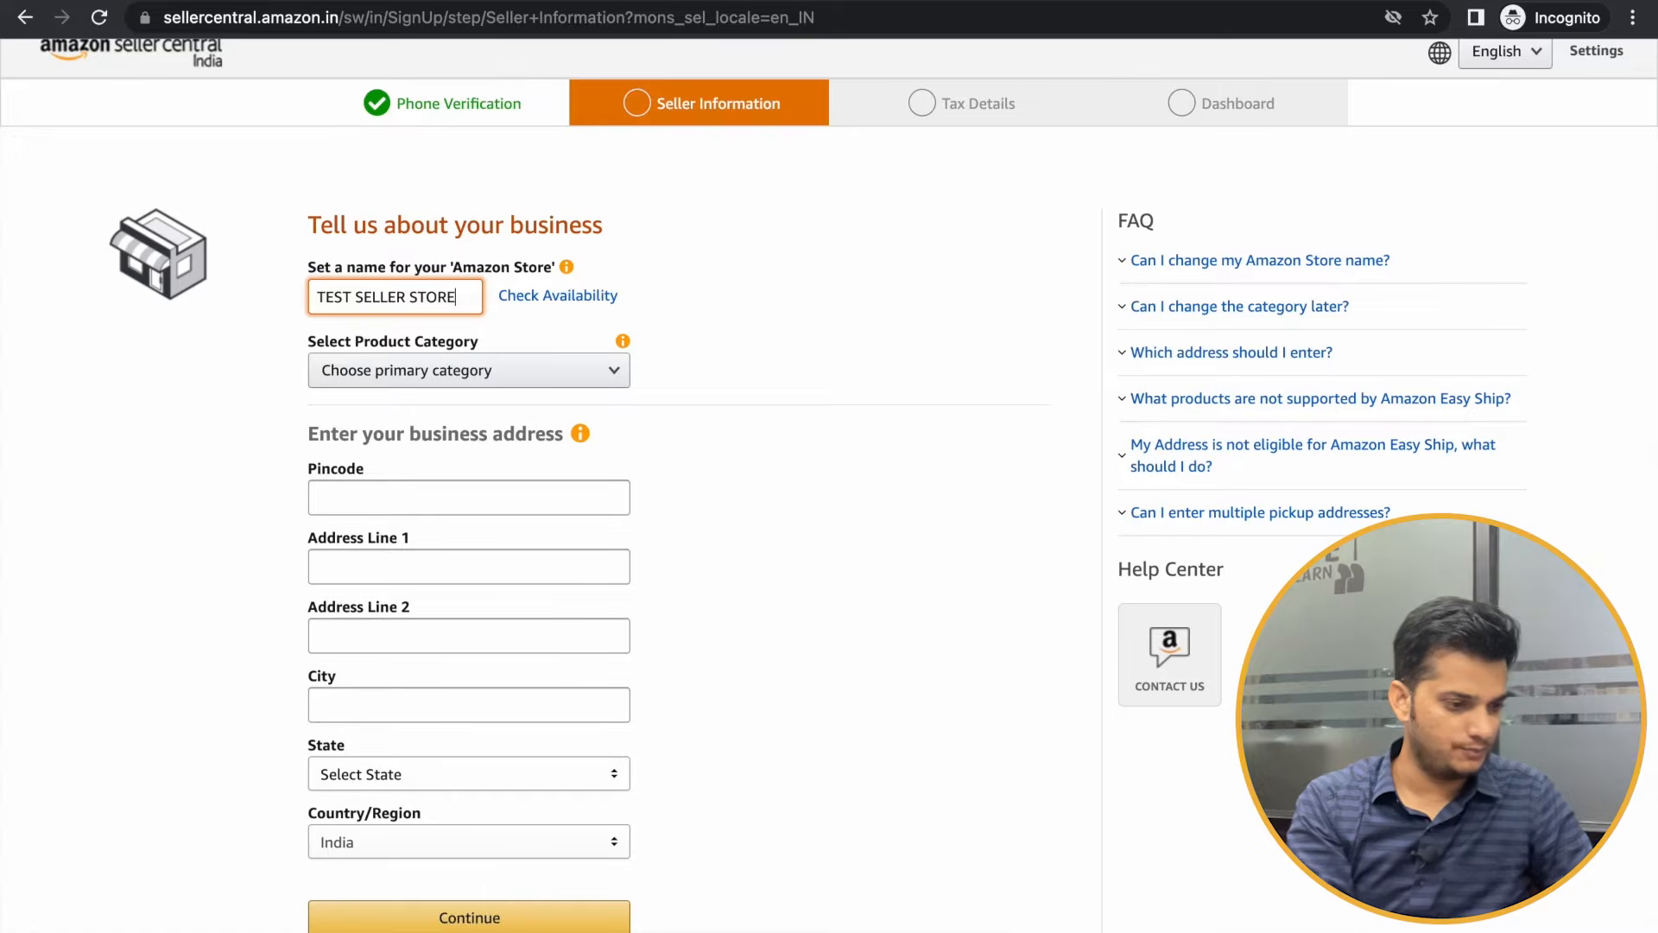
{"action": "left_click", "coordinate": [548, 298]}
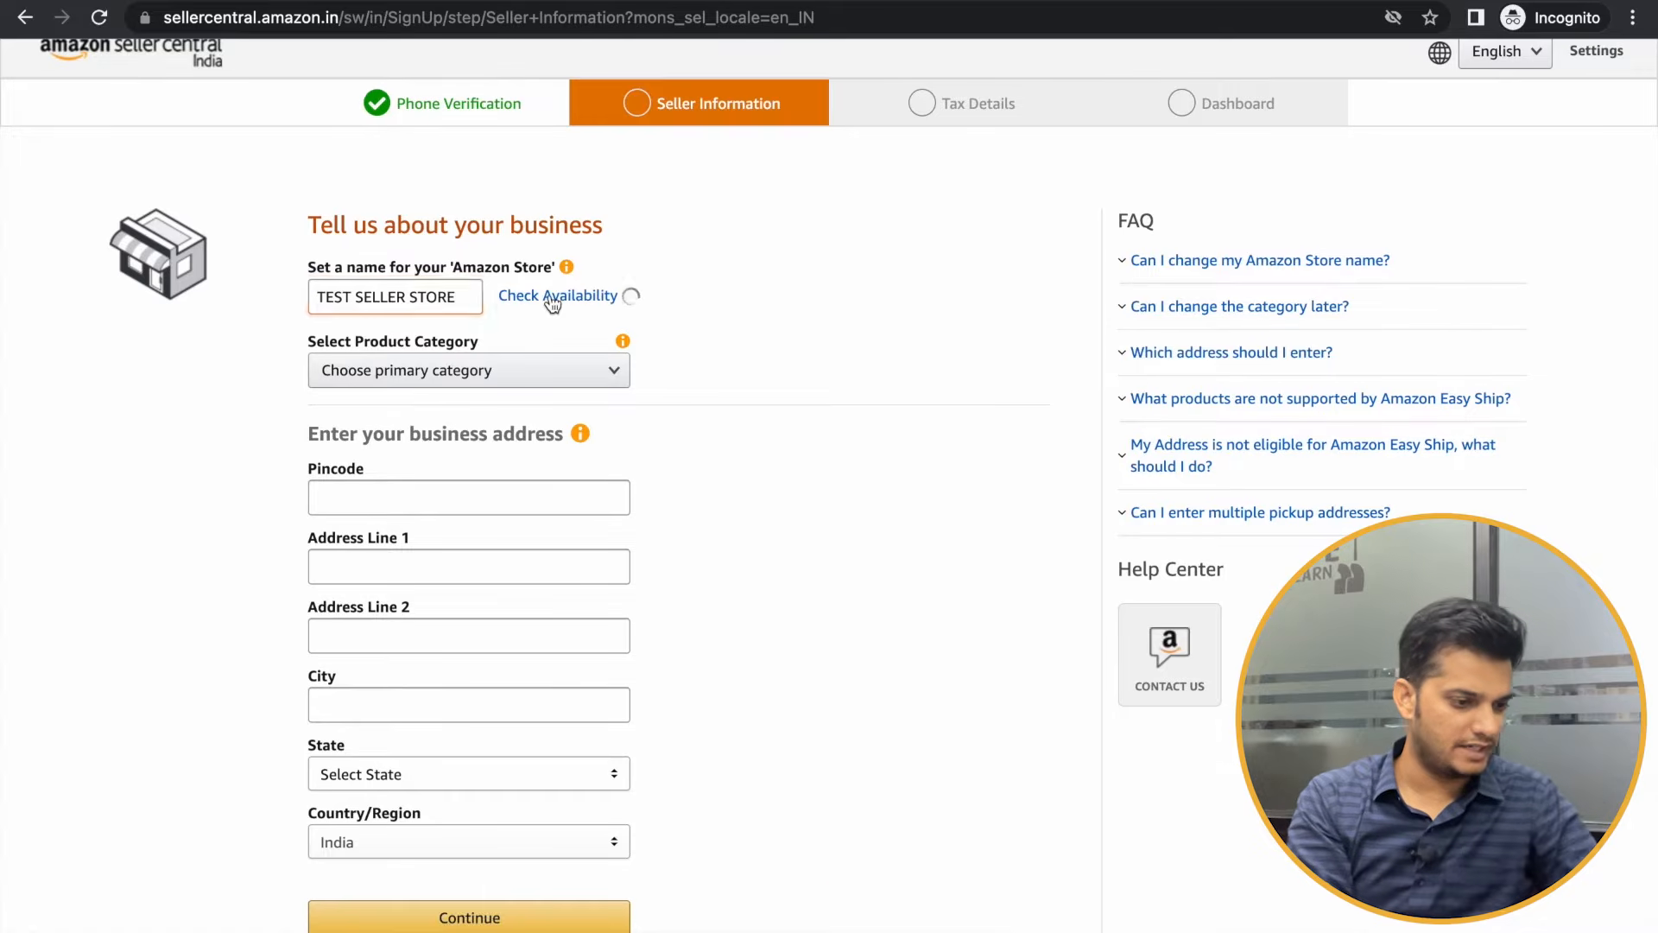
{"action": "double_click", "coordinate": [388, 328]}
{"action": "double_click", "coordinate": [429, 328]}
{"action": "left_click", "coordinate": [429, 333]}
{"action": "scroll", "coordinate": [440, 322], "scroll_direction": "down", "scroll_amount": 2}
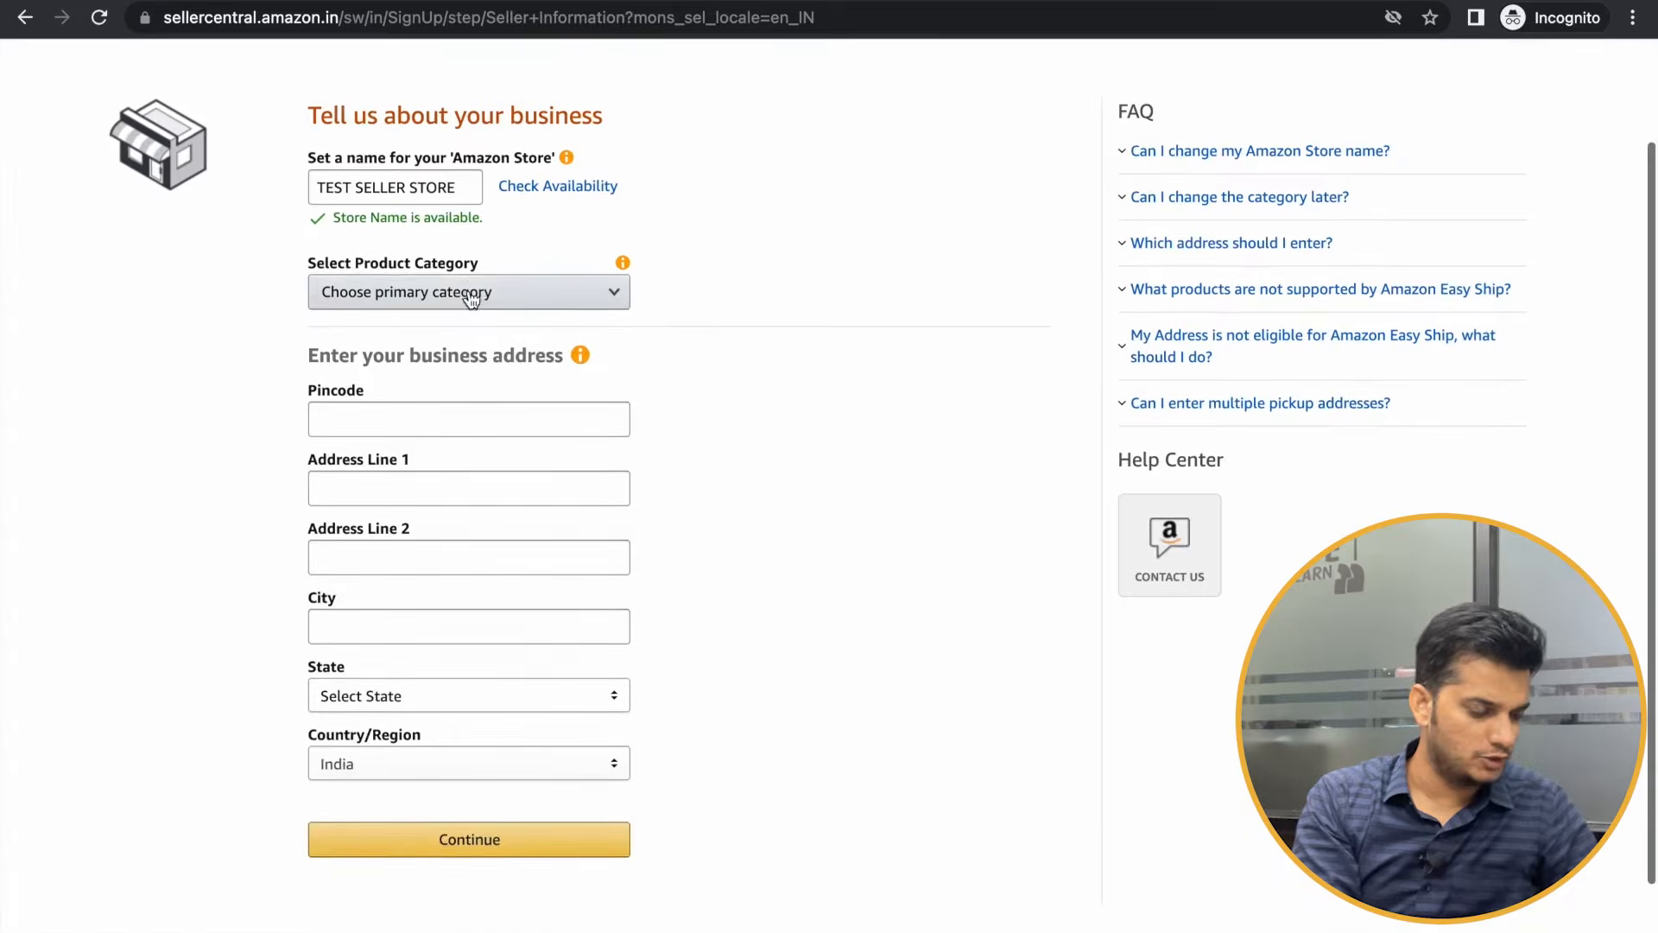
{"action": "scroll", "coordinate": [528, 298], "scroll_direction": "up", "scroll_amount": 1}
{"action": "left_click", "coordinate": [542, 341]}
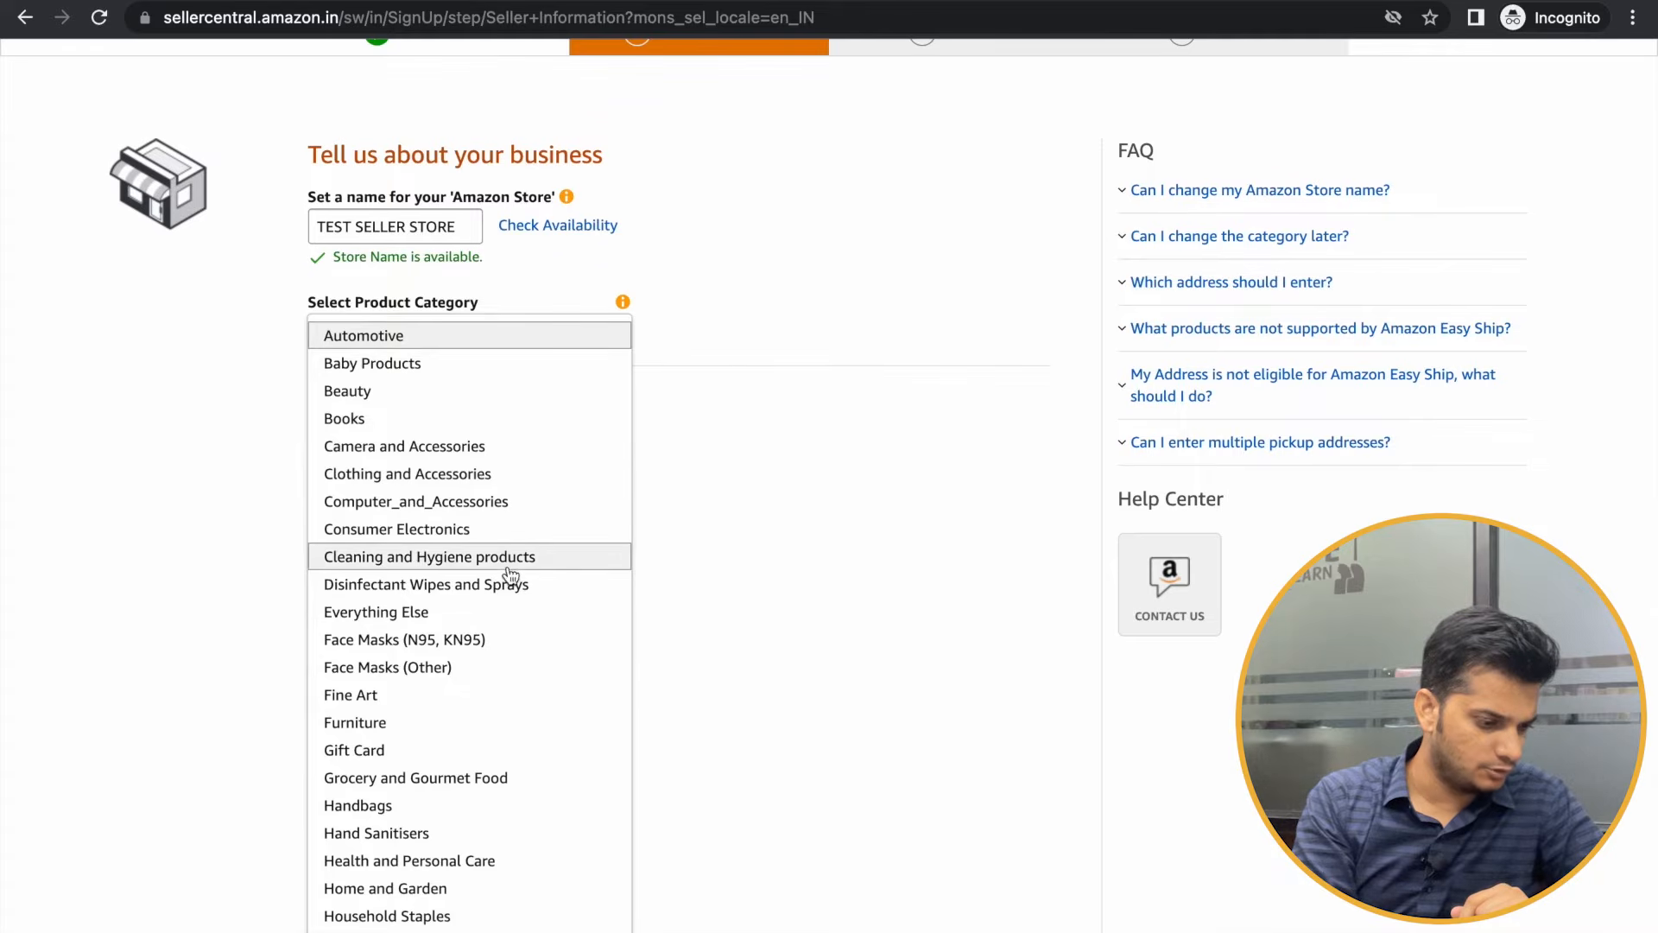
Choose Kitchen as the product category
{"action": "scroll", "coordinate": [510, 575], "scroll_direction": "down", "scroll_amount": 2}
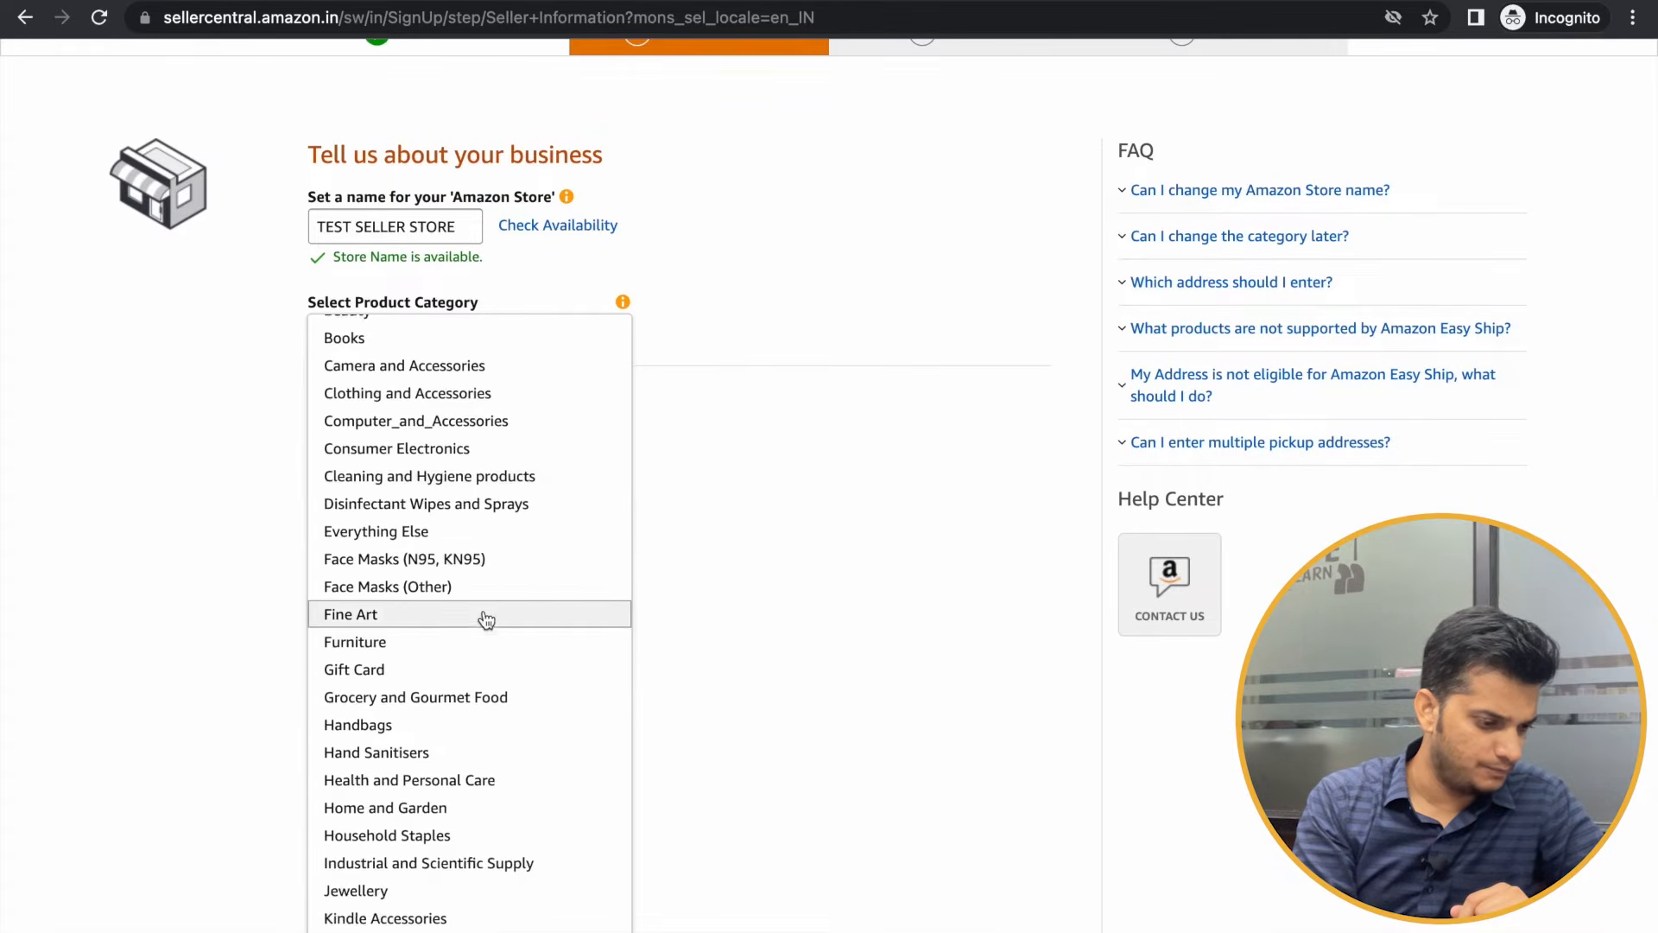
{"action": "scroll", "coordinate": [482, 635], "scroll_direction": "down", "scroll_amount": 2}
{"action": "scroll", "coordinate": [458, 604], "scroll_direction": "down", "scroll_amount": 2}
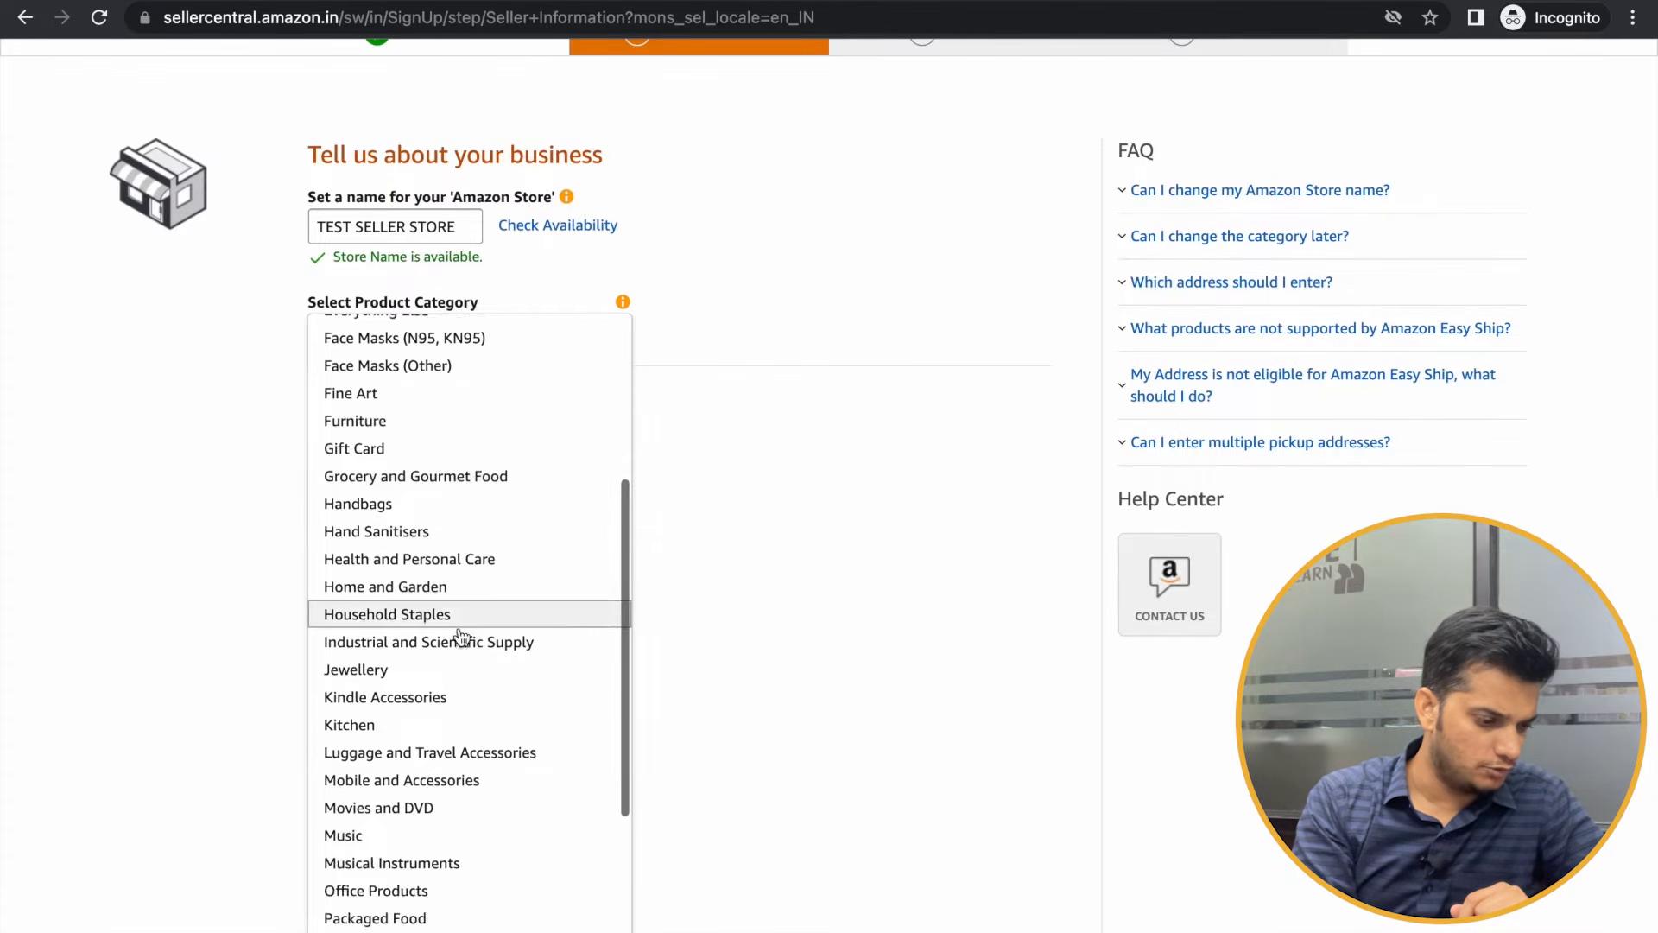
{"action": "left_click", "coordinate": [436, 726]}
{"action": "left_click", "coordinate": [474, 331]}
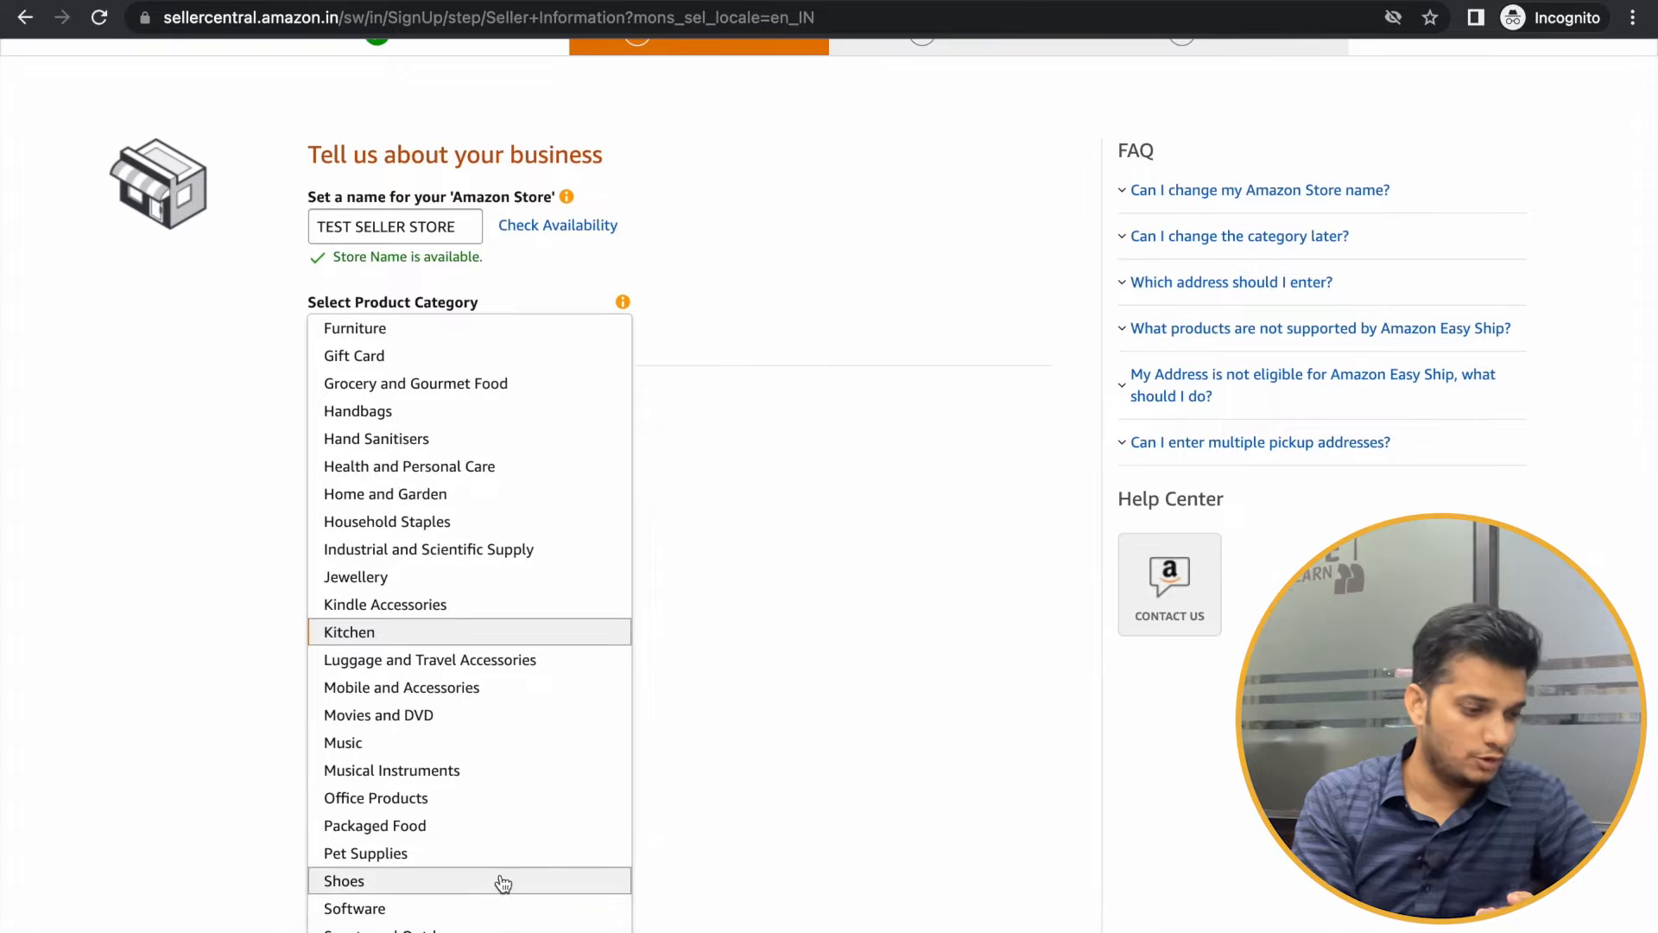
{"action": "left_click", "coordinate": [731, 449]}
Enter the business pincode and both address lines, then submit the address for verification
{"action": "left_click", "coordinate": [451, 449]}
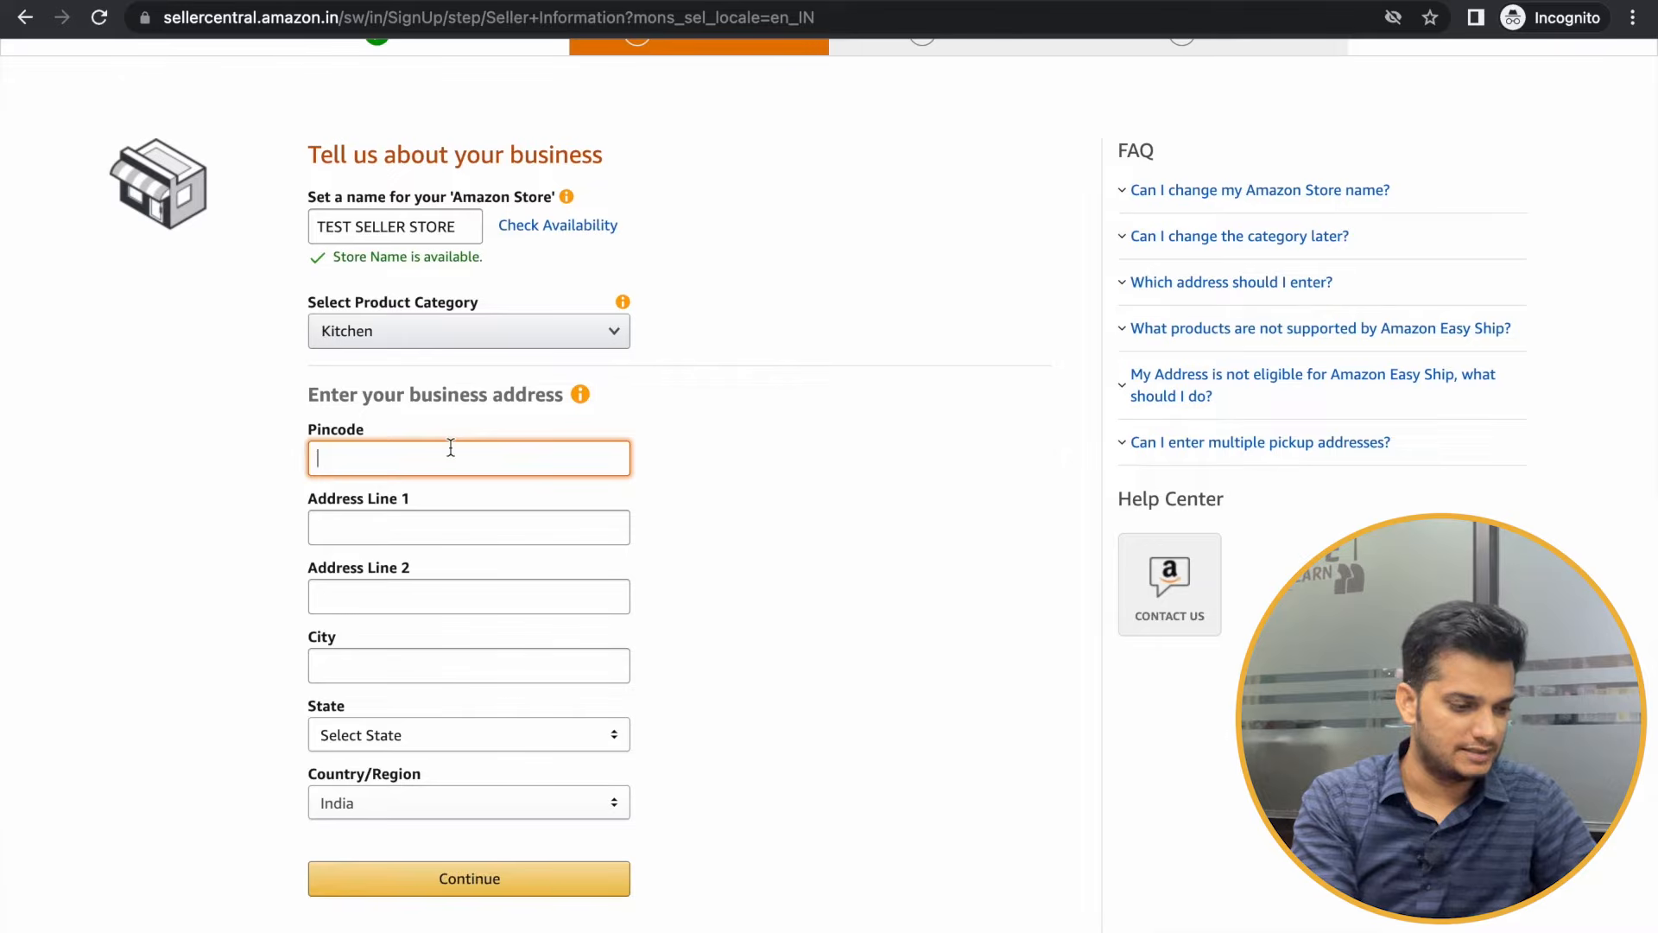
{"action": "type", "text": "0026"}
{"action": "key", "text": "Tab"}
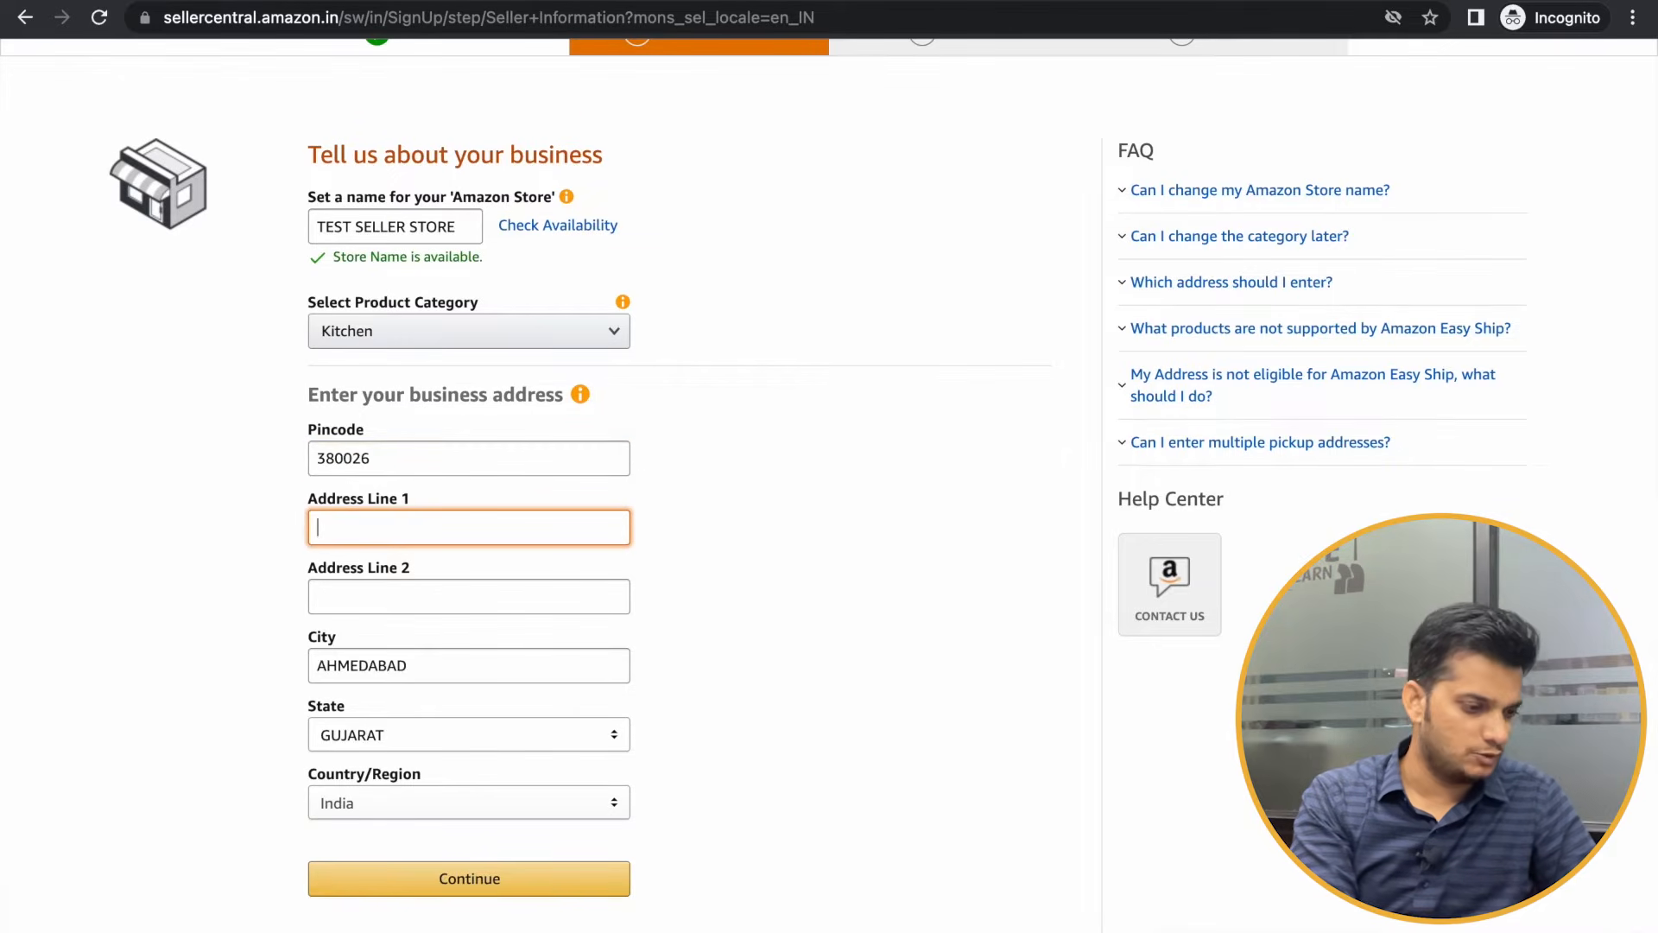
{"action": "type", "text": "OFFICE ADDRESS"}
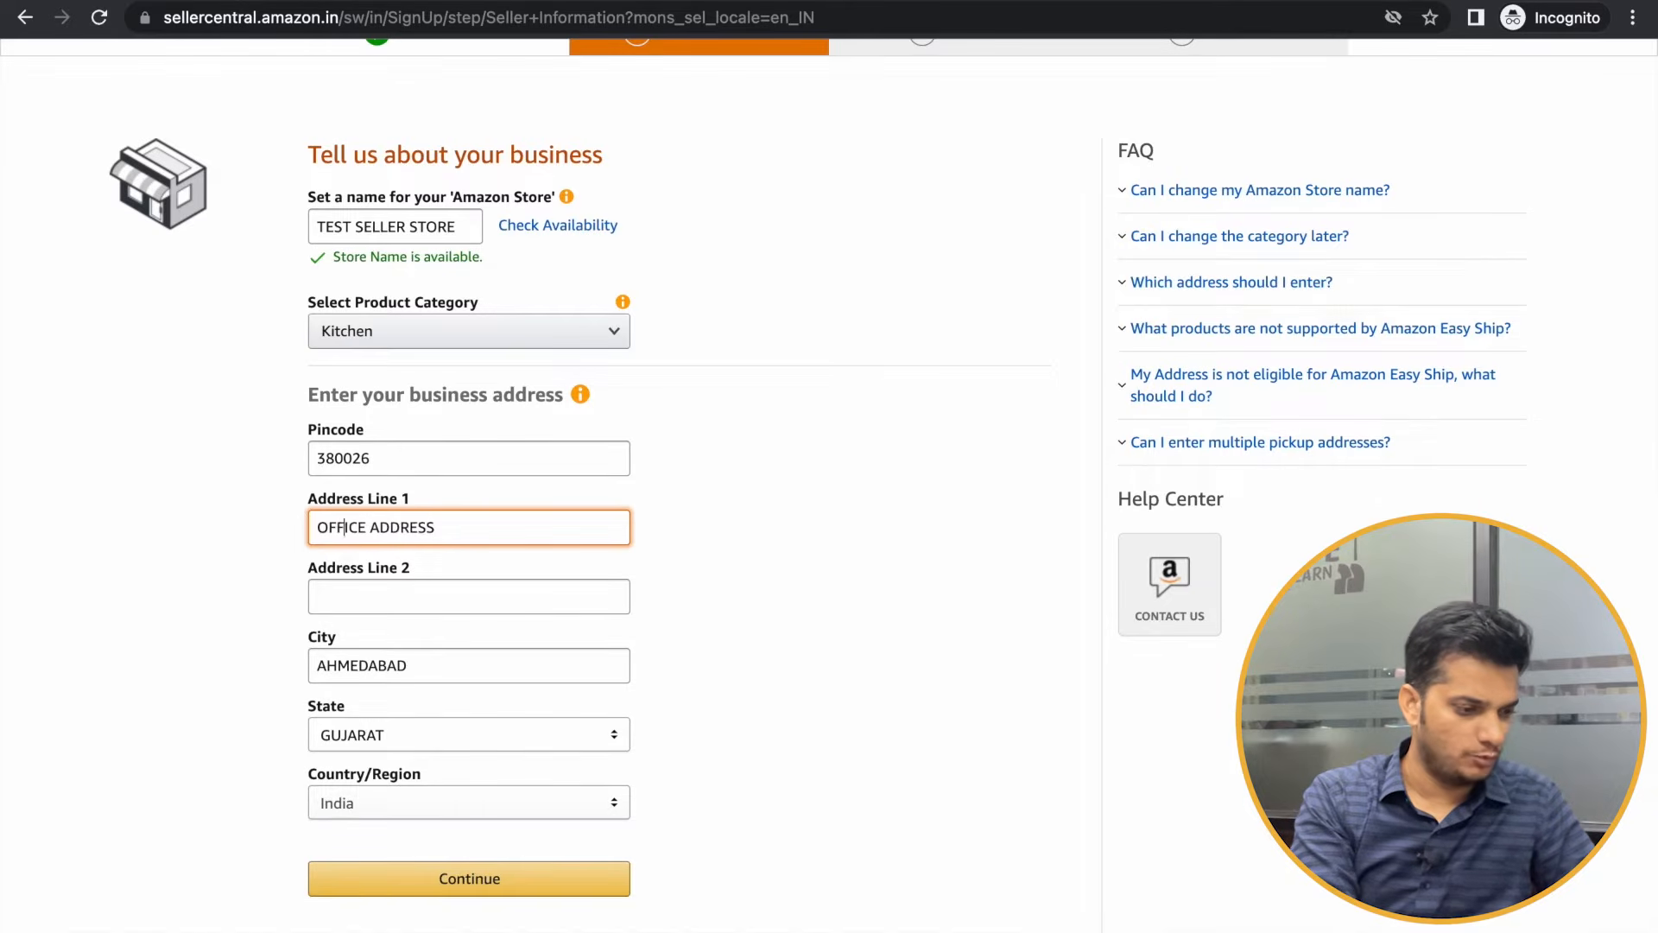
{"action": "left_click", "coordinate": [318, 527]}
{"action": "type", "text": "101,"}
{"action": "key", "text": "Tab"}
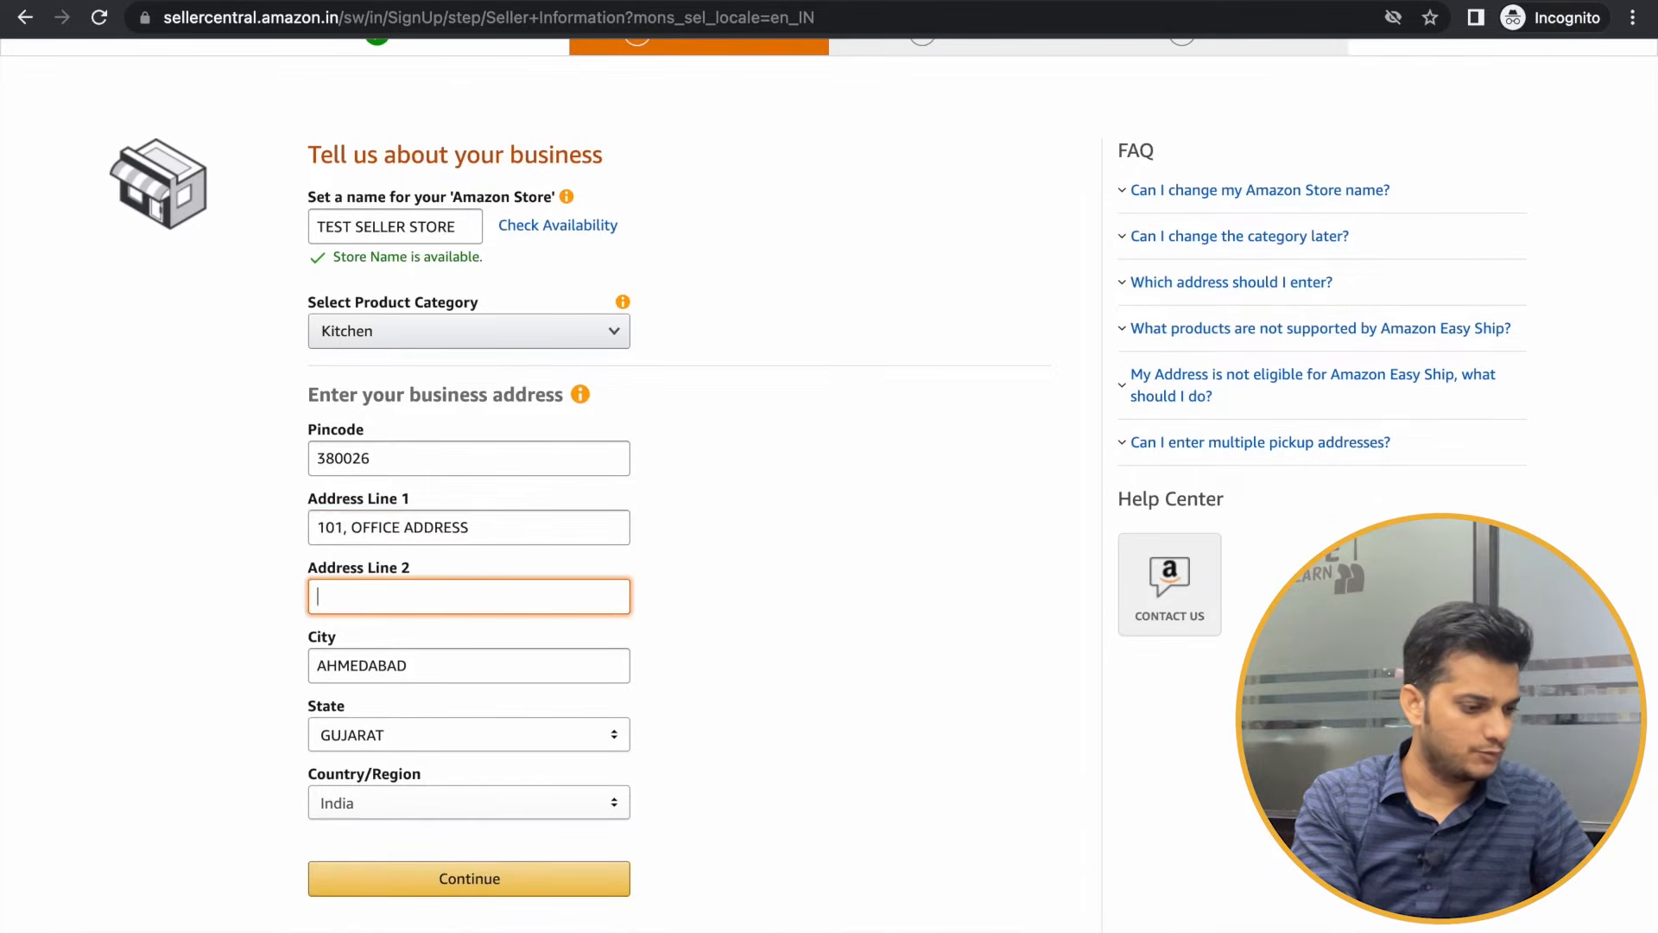
{"action": "type", "text": "AREA NAME"}
{"action": "scroll", "coordinate": [542, 571], "scroll_direction": "down", "scroll_amount": 1}
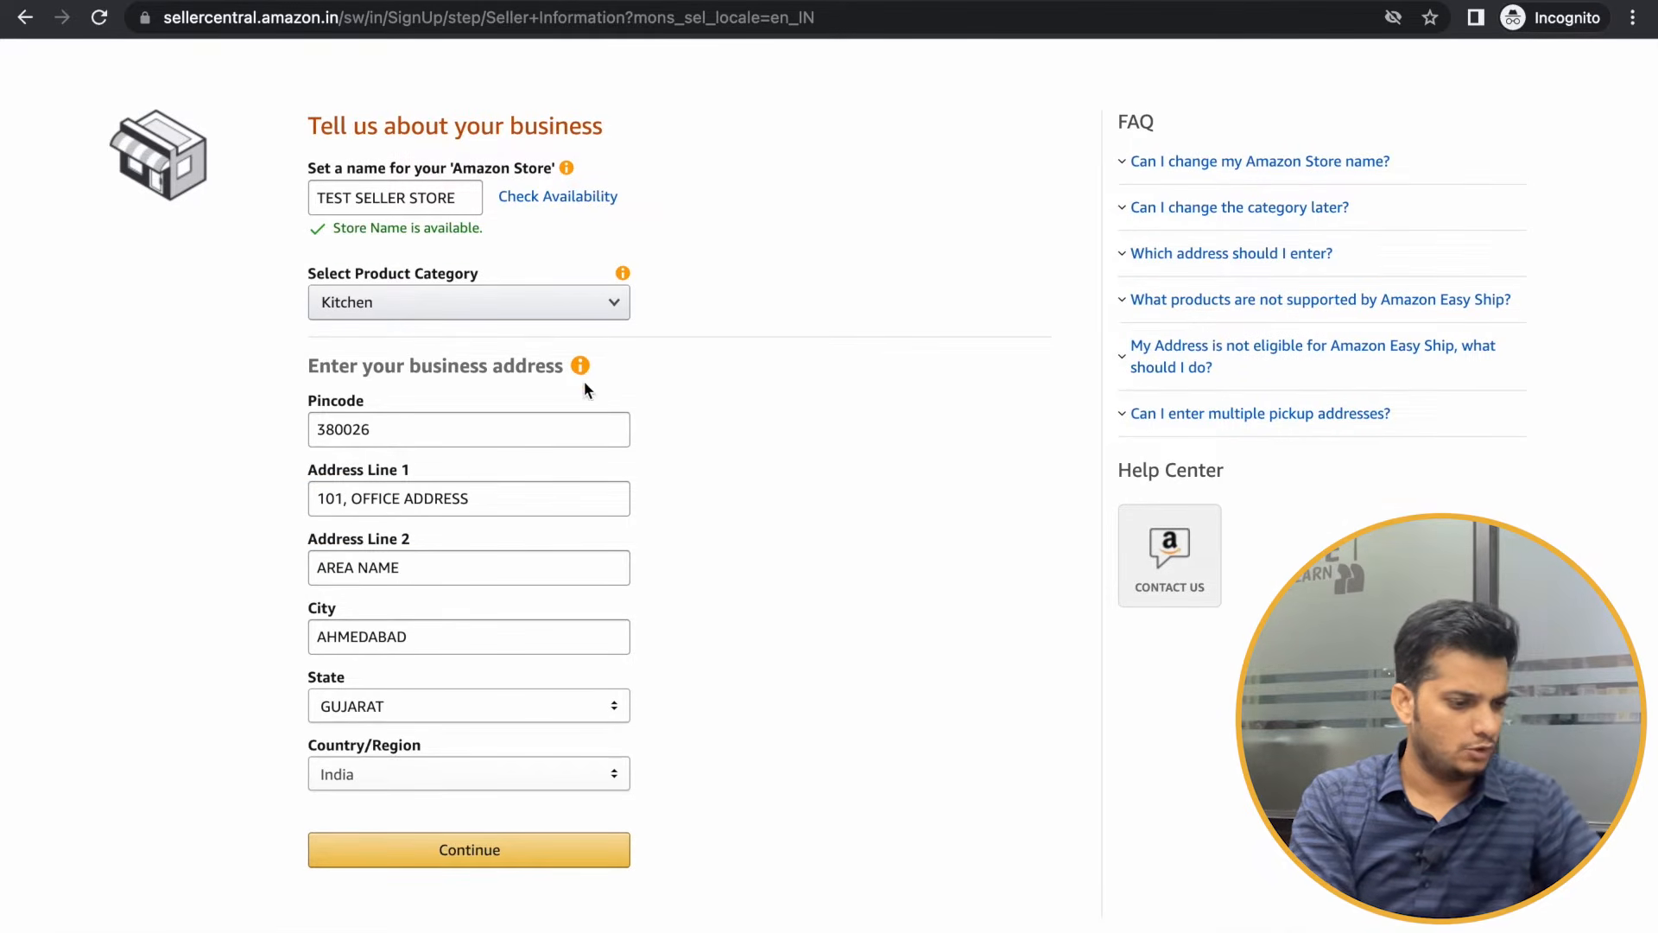
{"action": "left_click", "coordinate": [466, 849]}
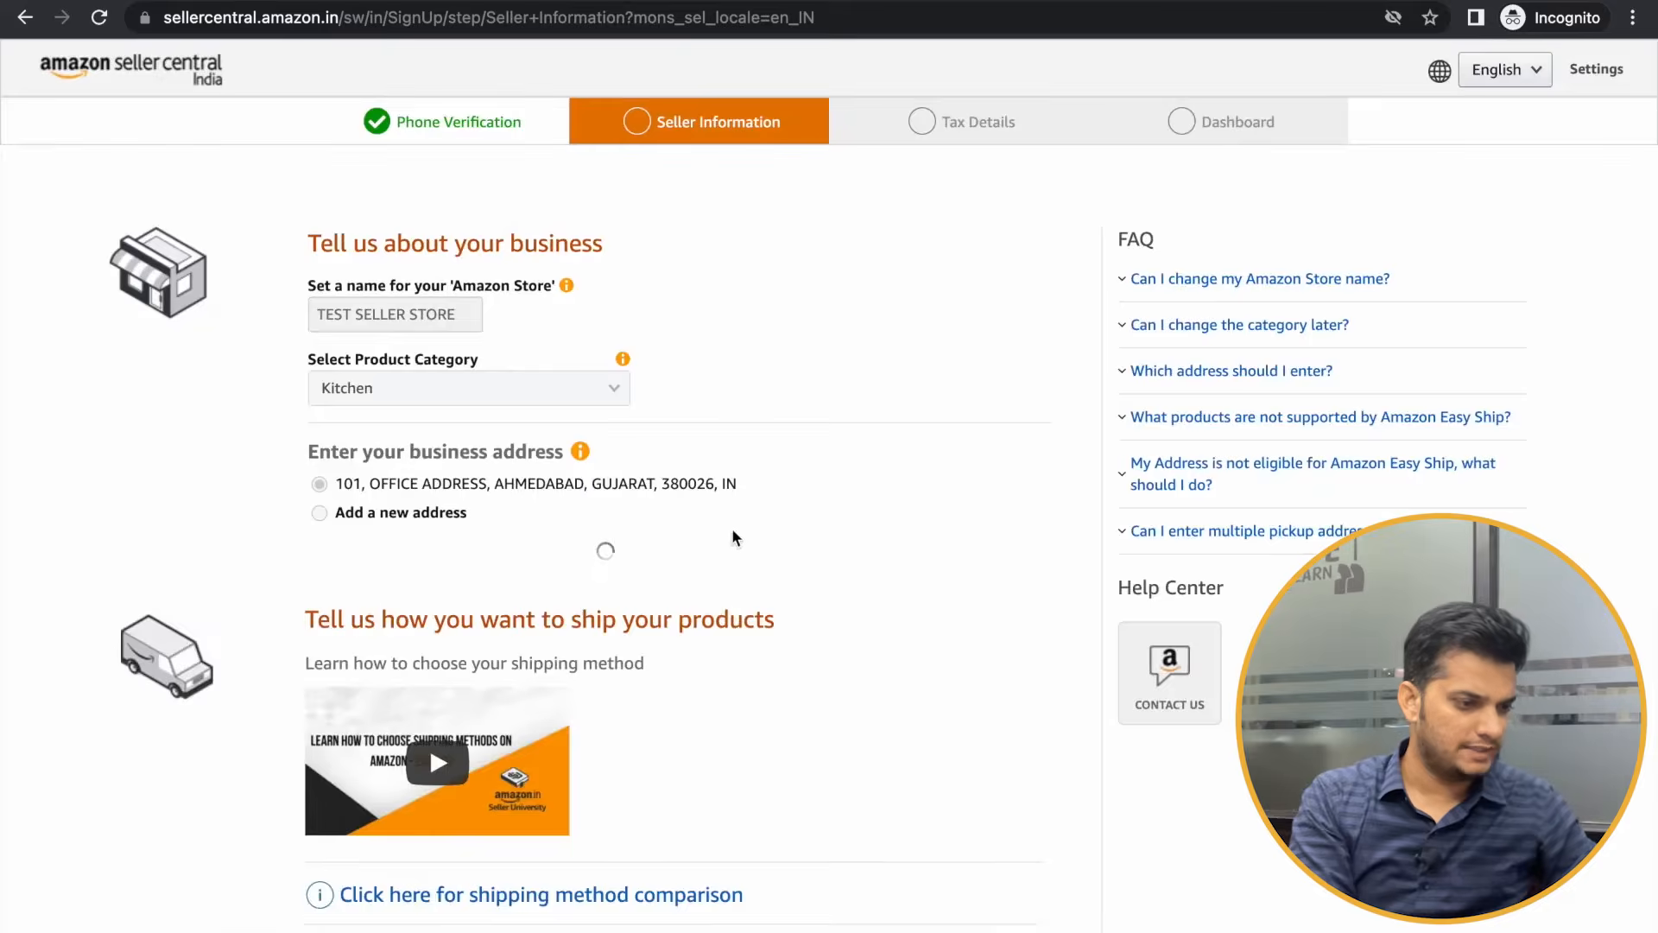
Scroll down to the shipping-method options once the address is verified
{"action": "scroll", "coordinate": [575, 343], "scroll_direction": "down", "scroll_amount": 5}
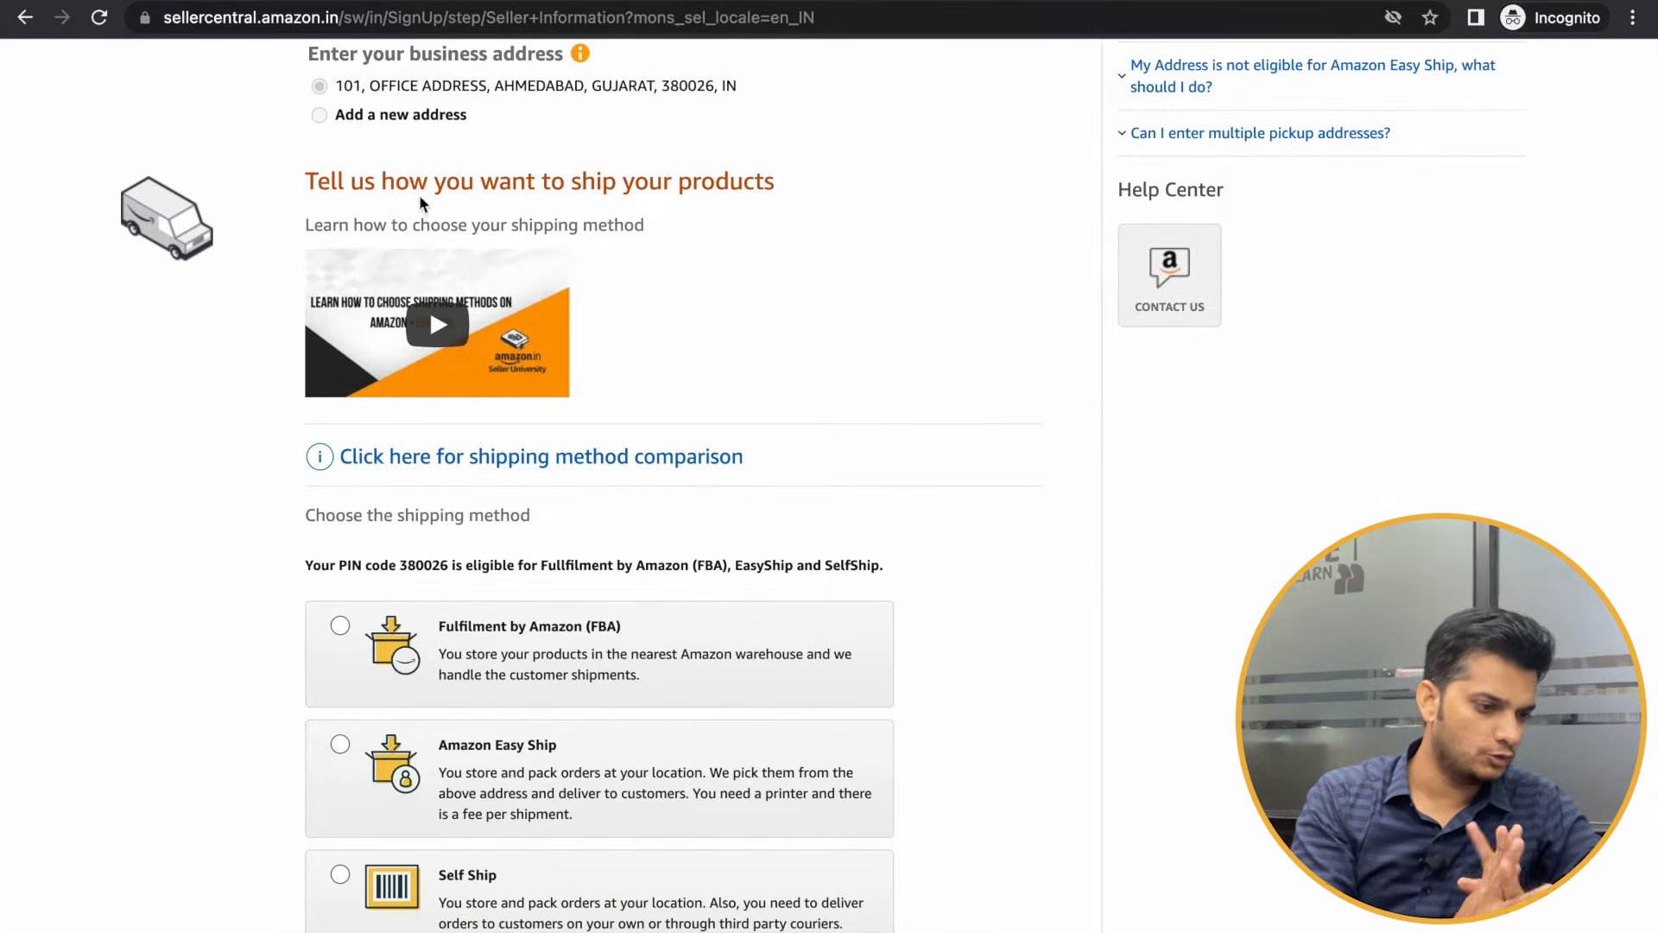
{"action": "scroll", "coordinate": [483, 328], "scroll_direction": "down", "scroll_amount": 1}
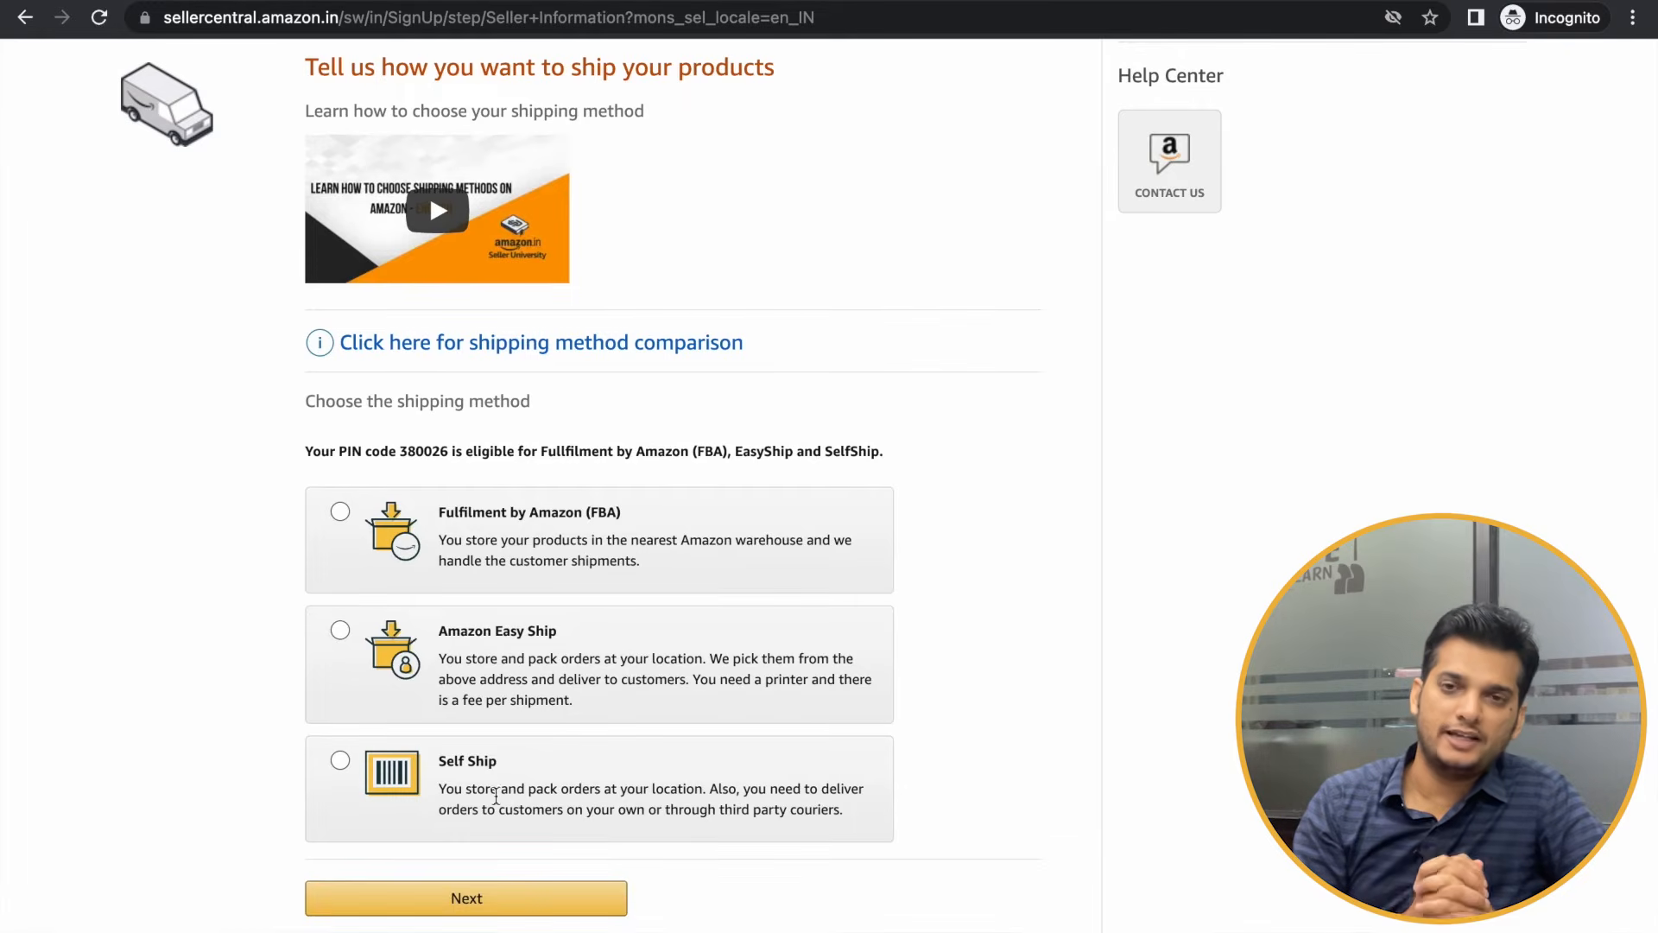
Choose Amazon Easy Ship, leaving different-location pickup and Local Shops unchecked, and continue
{"action": "left_click", "coordinate": [430, 687]}
{"action": "left_click", "coordinate": [696, 639]}
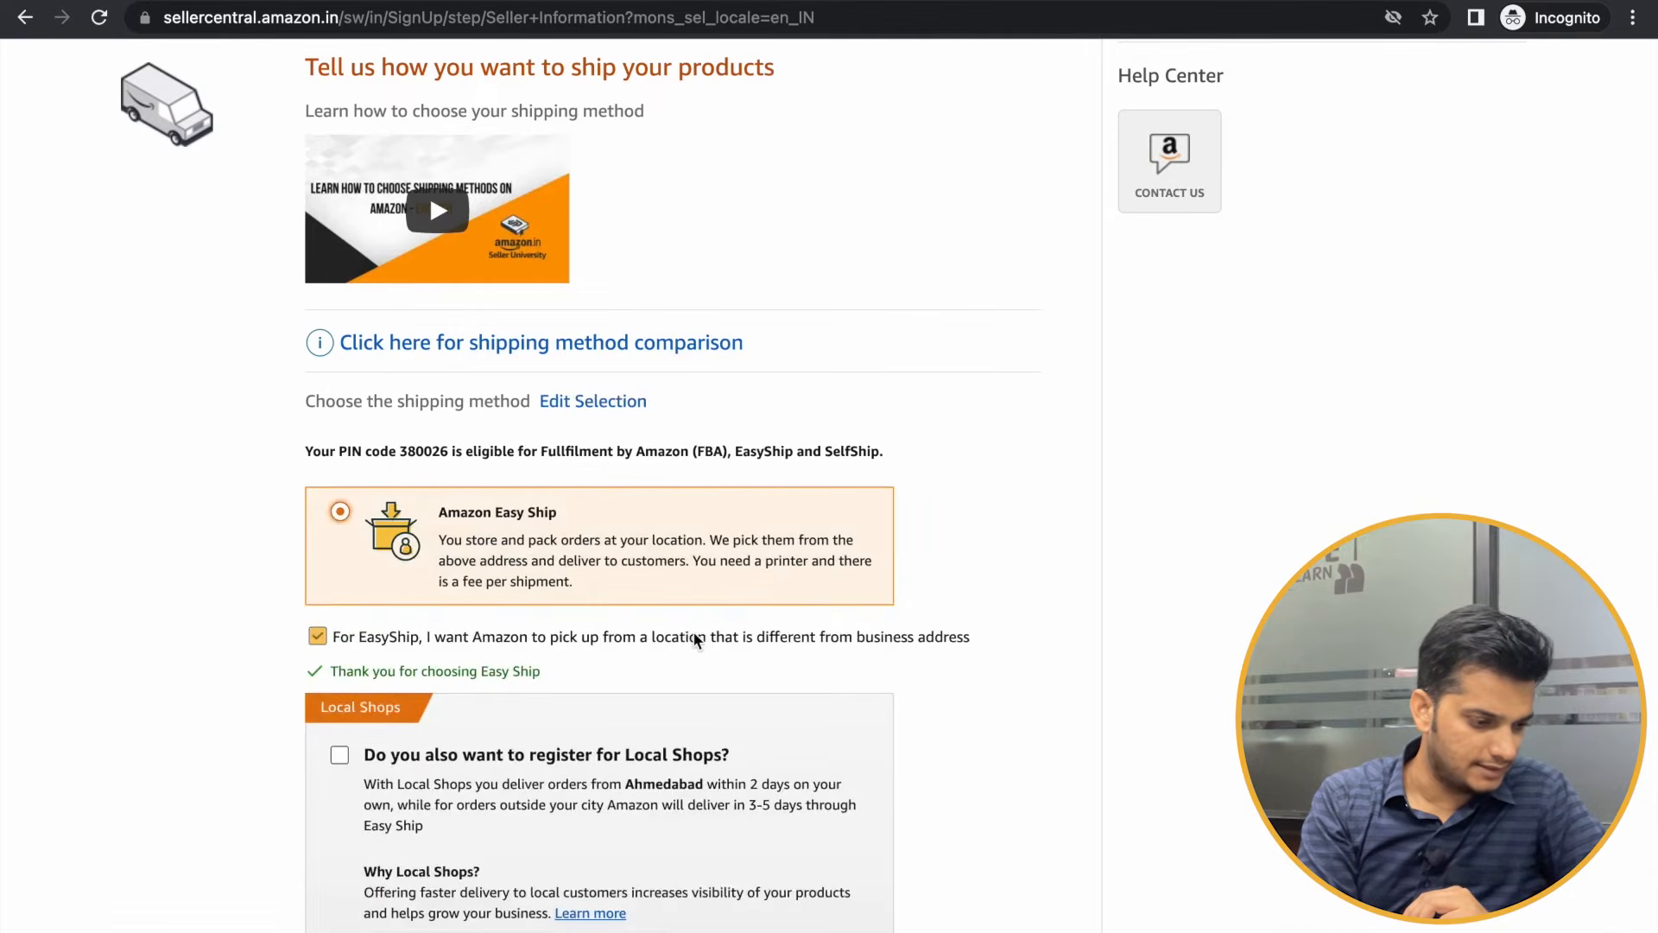
{"action": "left_click", "coordinate": [696, 639]}
{"action": "scroll", "coordinate": [696, 639], "scroll_direction": "down", "scroll_amount": 2}
{"action": "scroll", "coordinate": [693, 635], "scroll_direction": "down", "scroll_amount": 2}
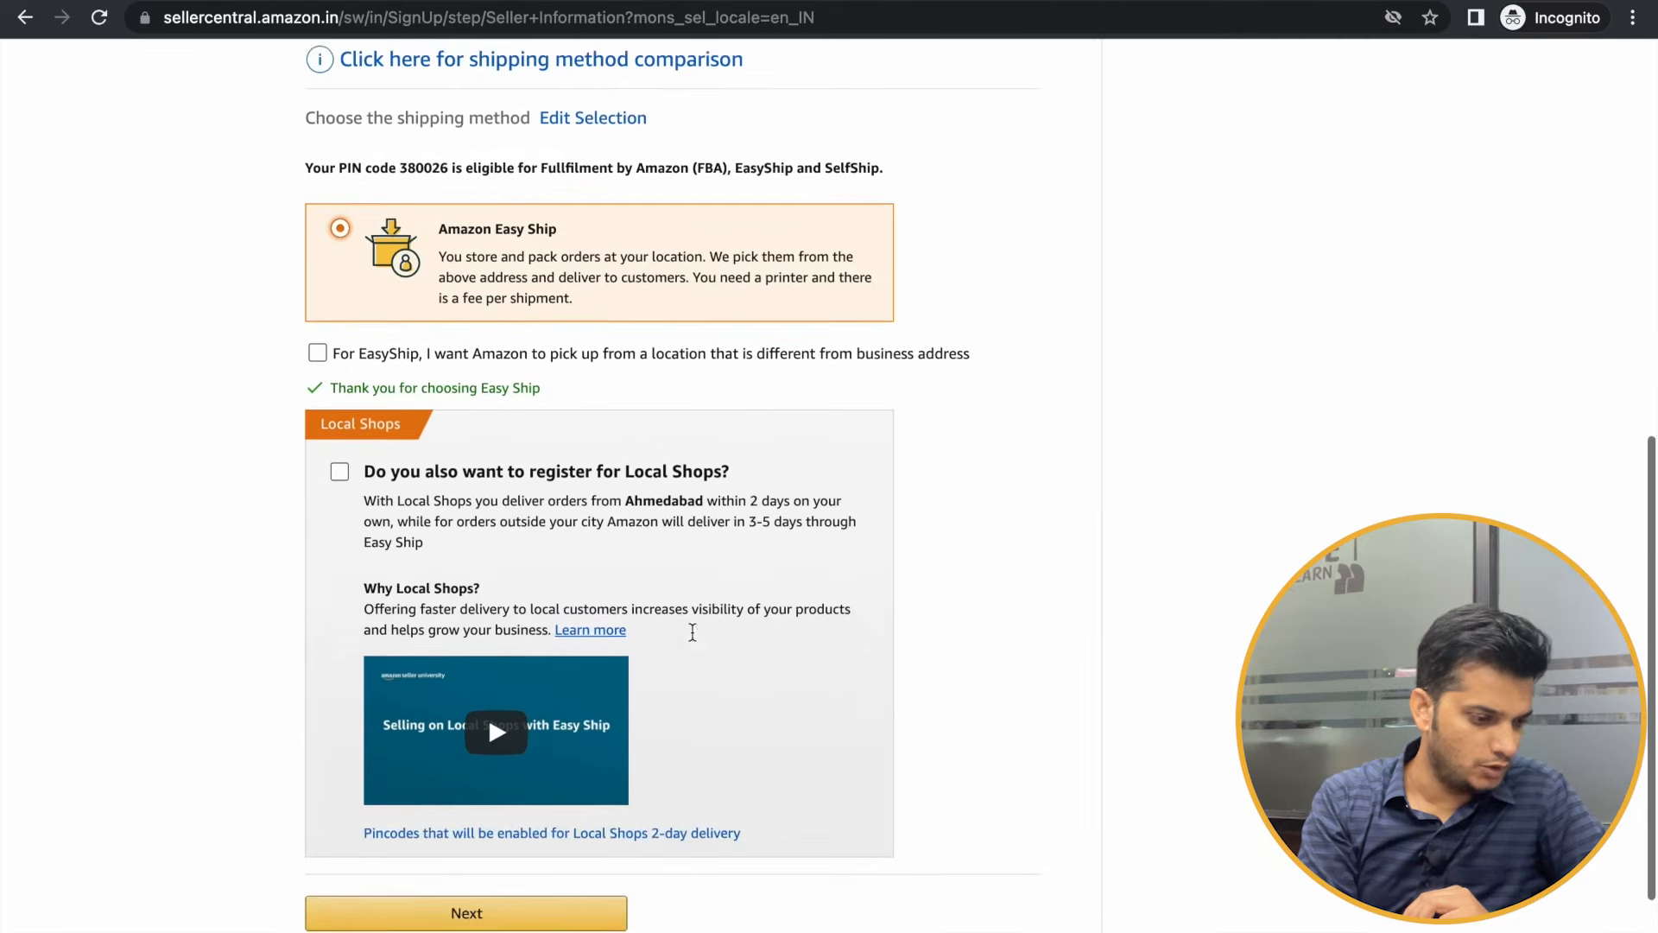
{"action": "left_click", "coordinate": [352, 410]}
{"action": "left_click", "coordinate": [354, 409]}
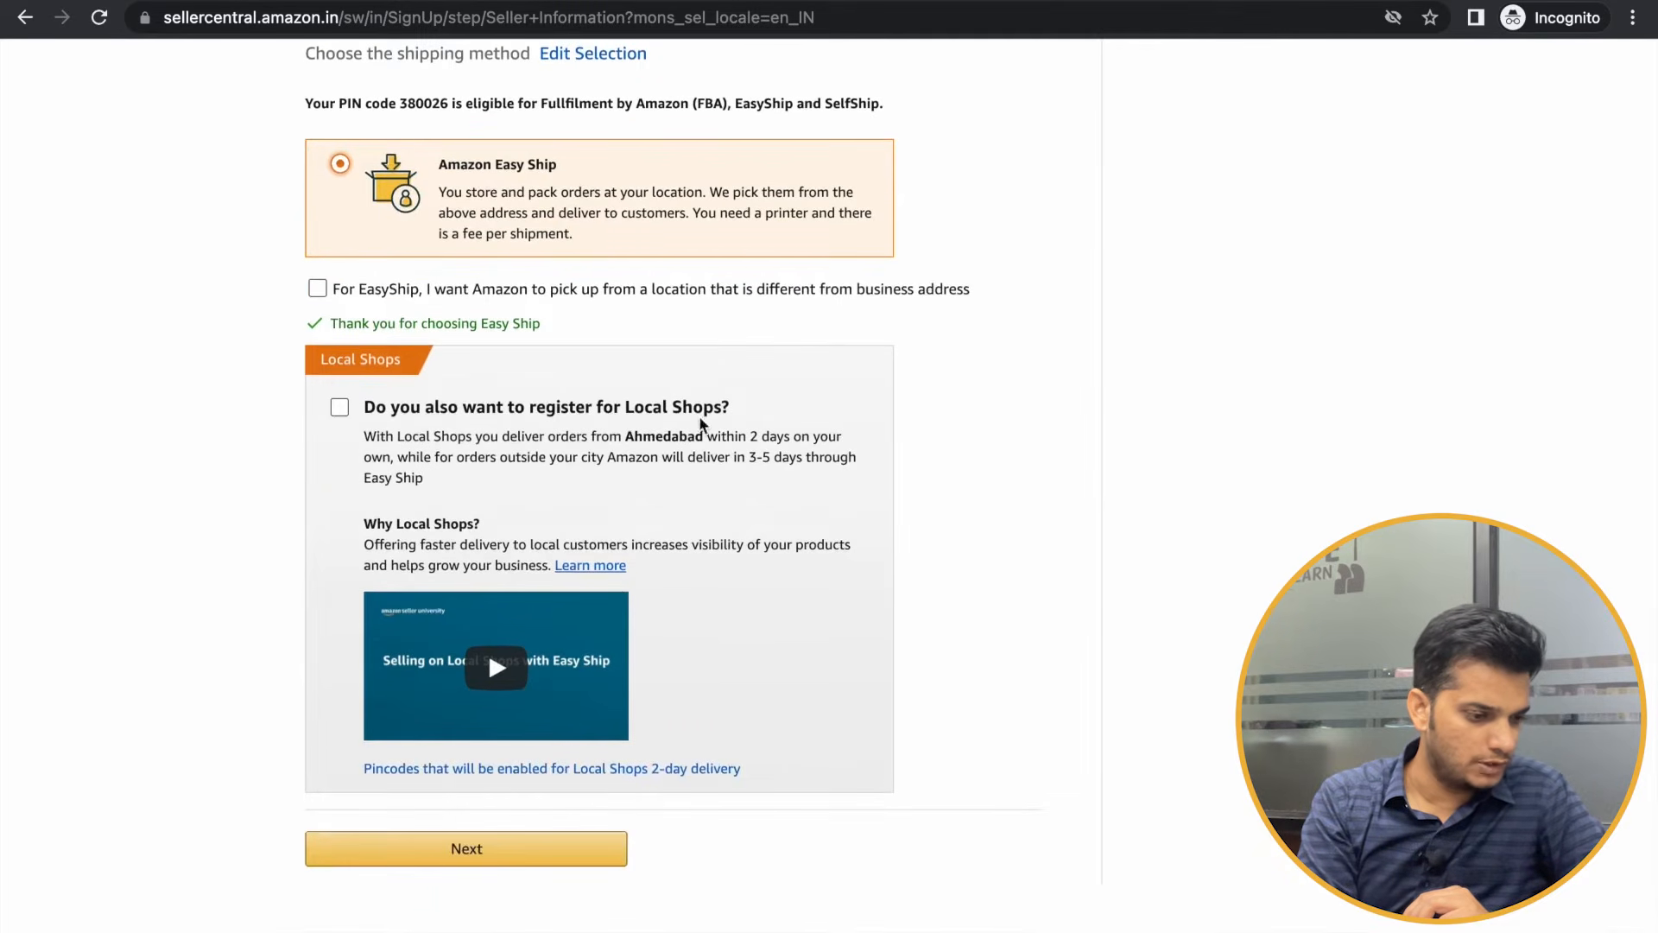
{"action": "left_click", "coordinate": [335, 294]}
{"action": "left_click", "coordinate": [335, 293]}
{"action": "scroll", "coordinate": [574, 758], "scroll_direction": "down", "scroll_amount": 1}
{"action": "left_click", "coordinate": [499, 794]}
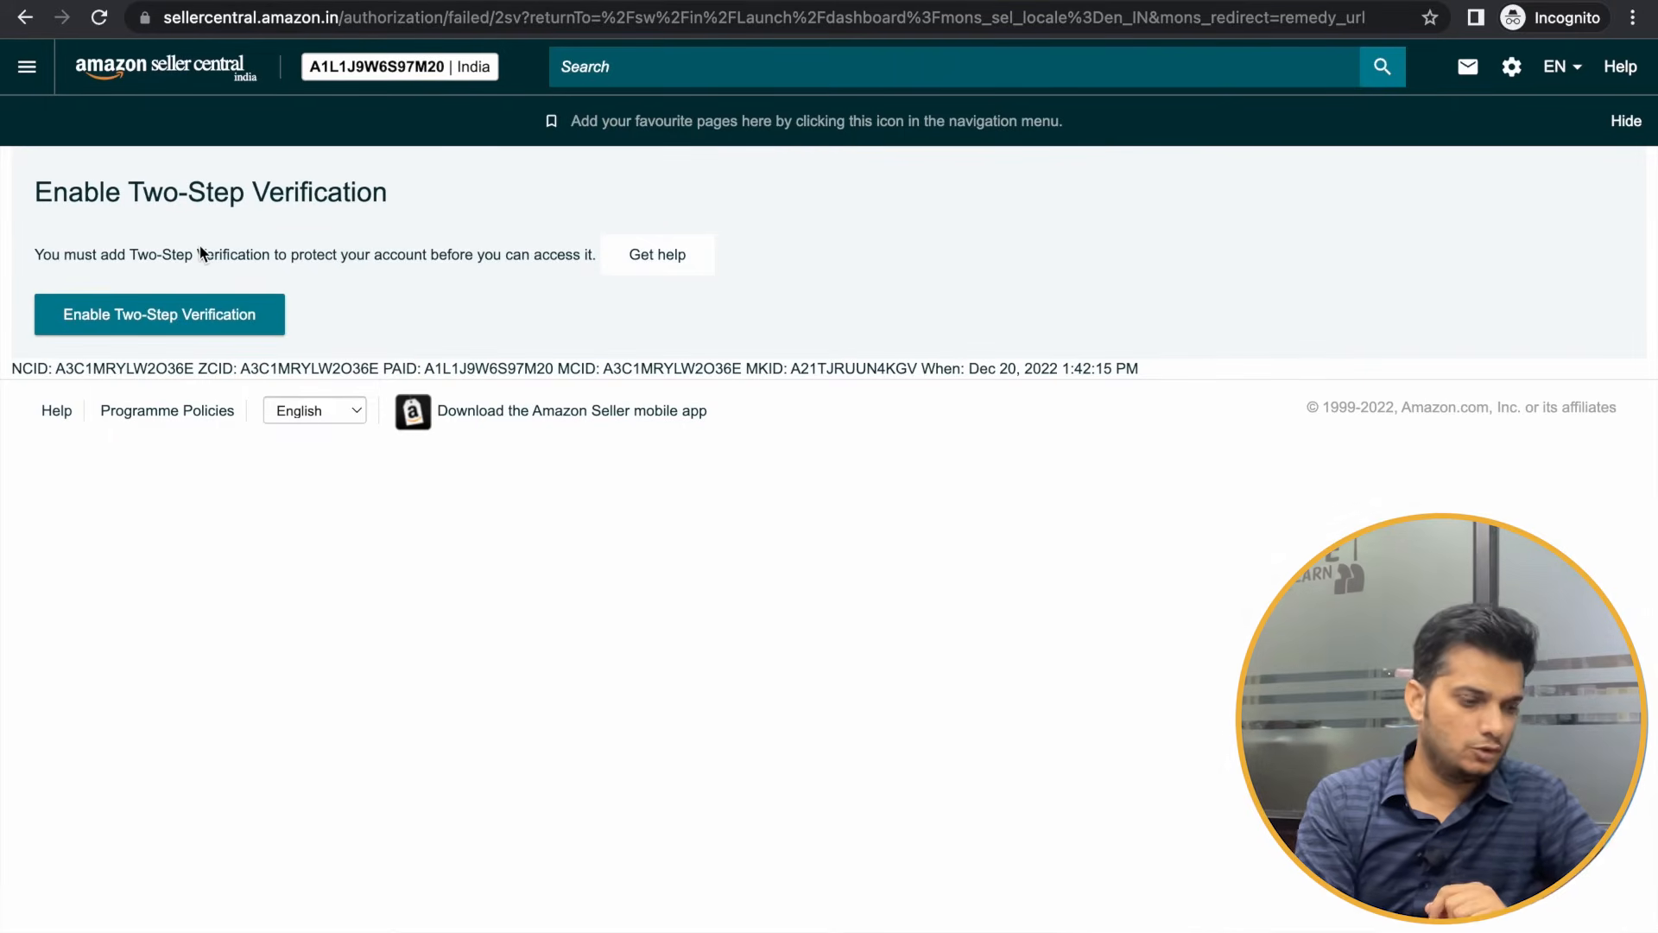
Enrol a mobile number for two-step verification and confirm it with the one-time password
{"action": "left_click", "coordinate": [214, 316]}
{"action": "left_click", "coordinate": [634, 397]}
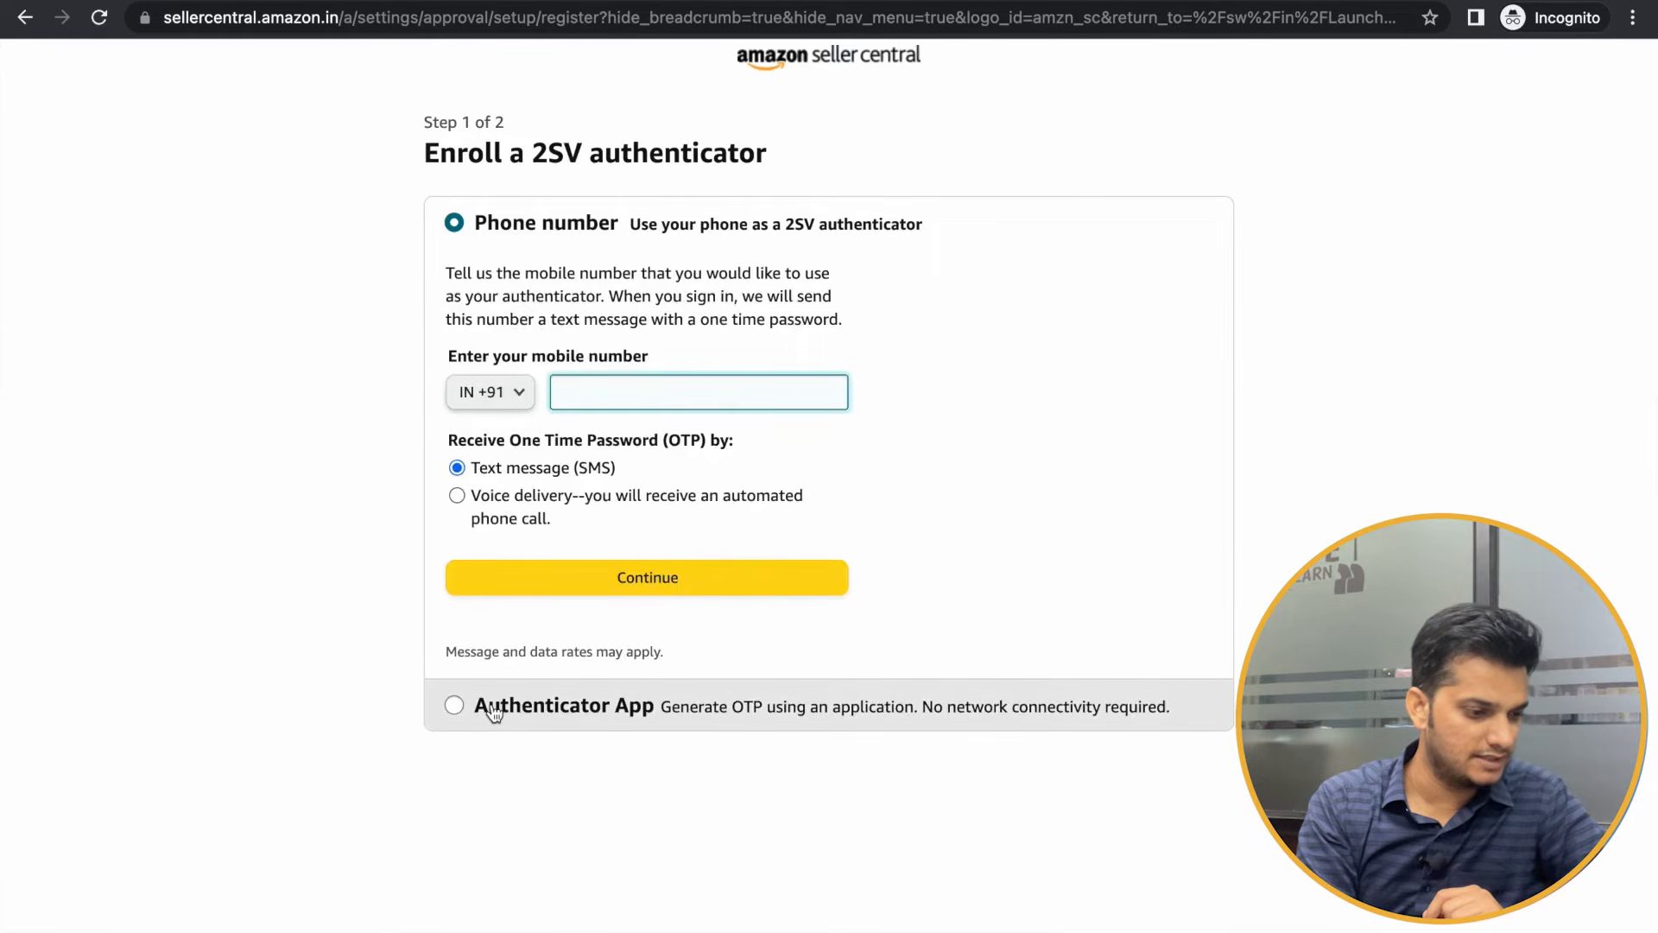
{"action": "left_click", "coordinate": [330, 665]}
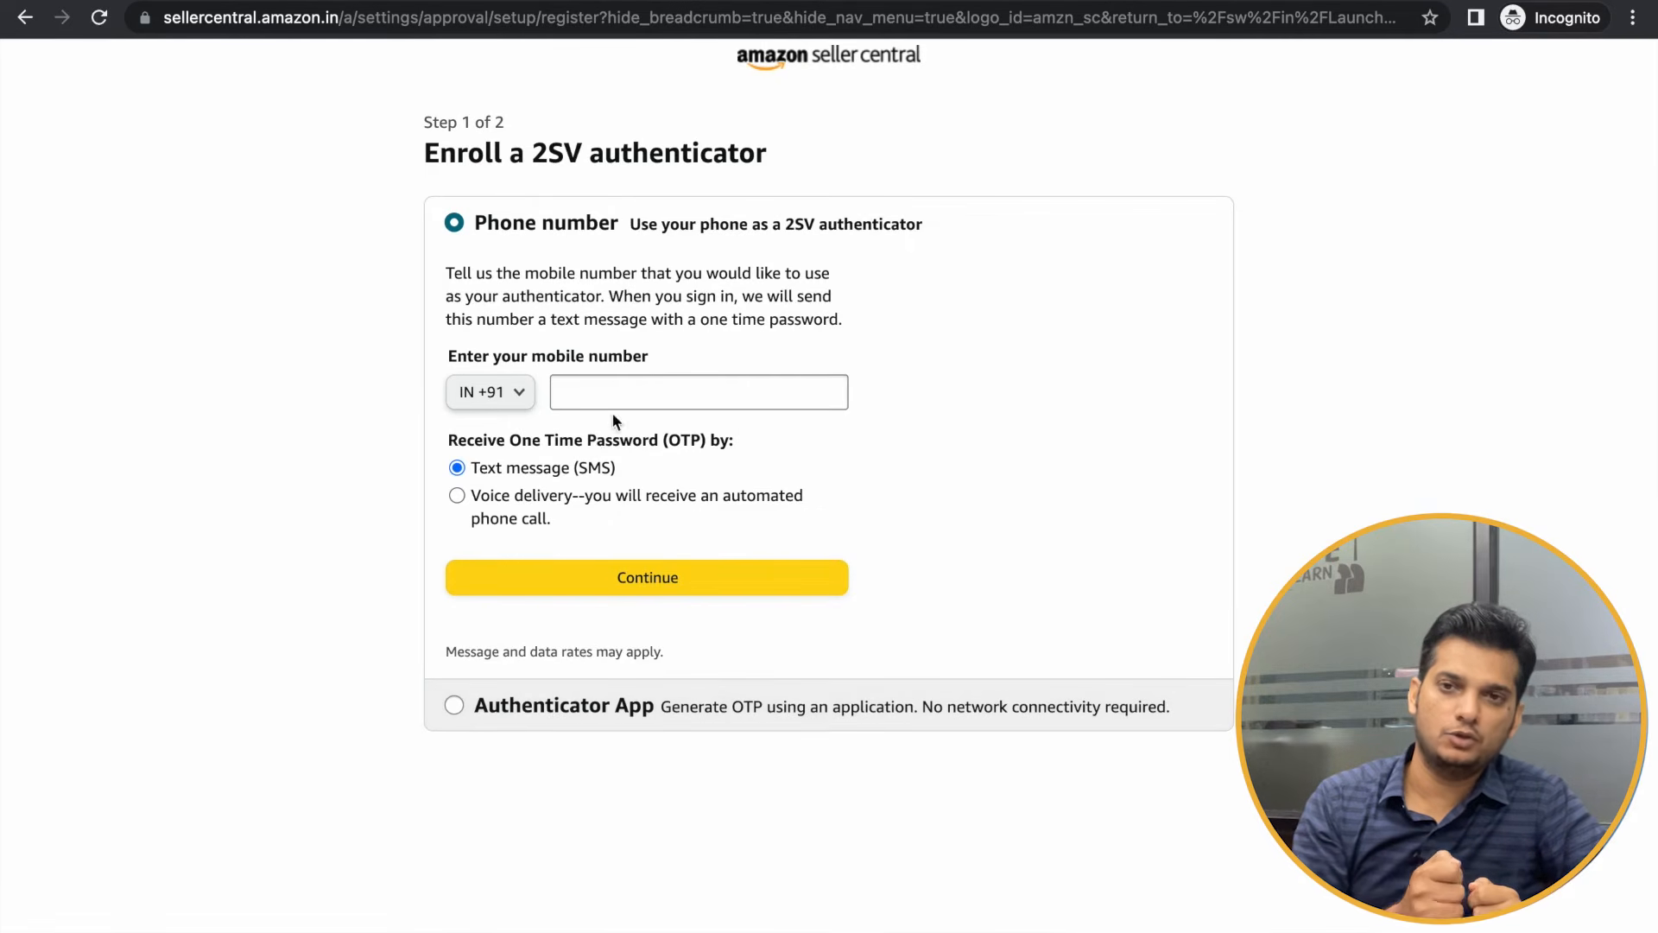
{"action": "left_click", "coordinate": [646, 382]}
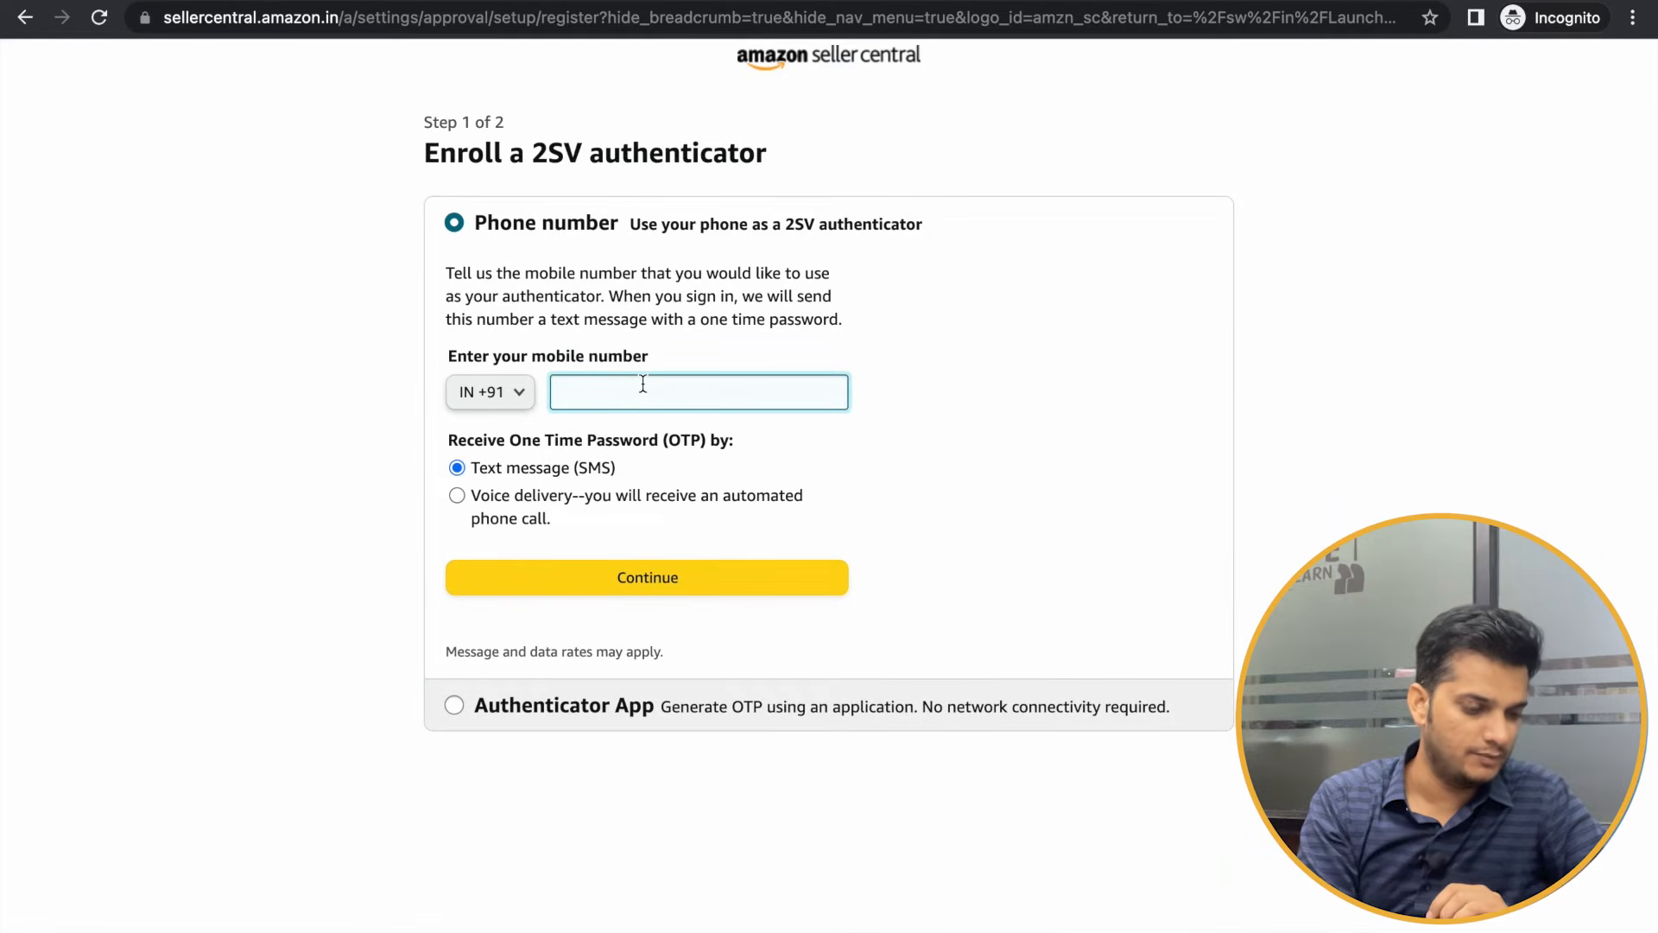
{"action": "type", "text": "96"}
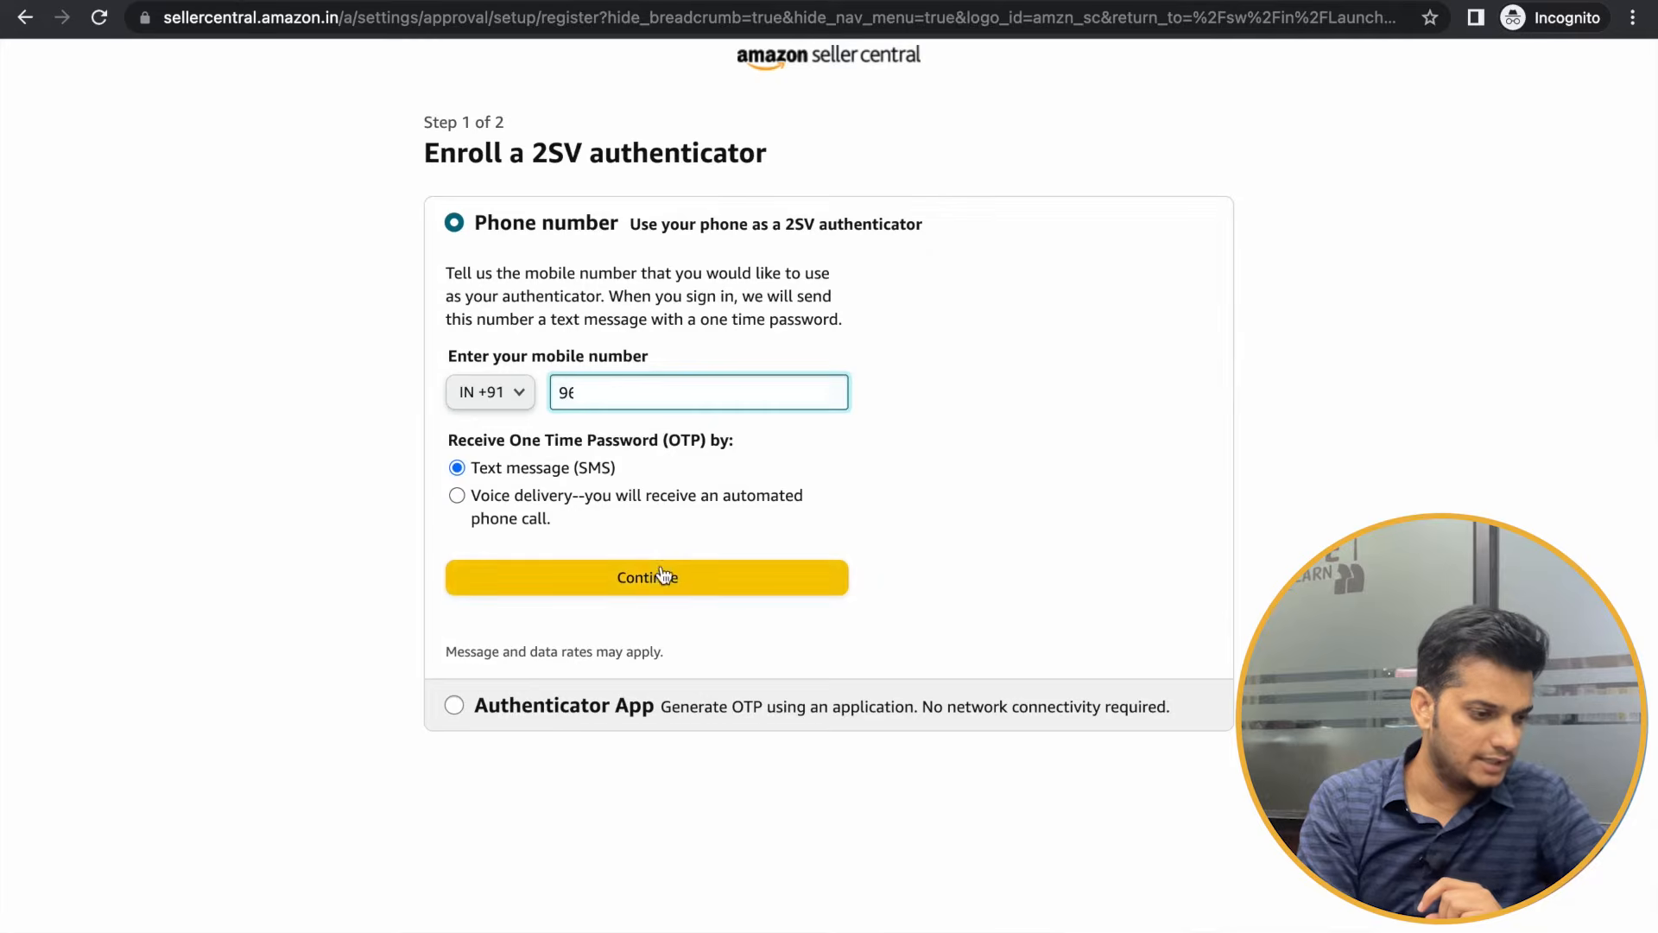
{"action": "left_click", "coordinate": [661, 576]}
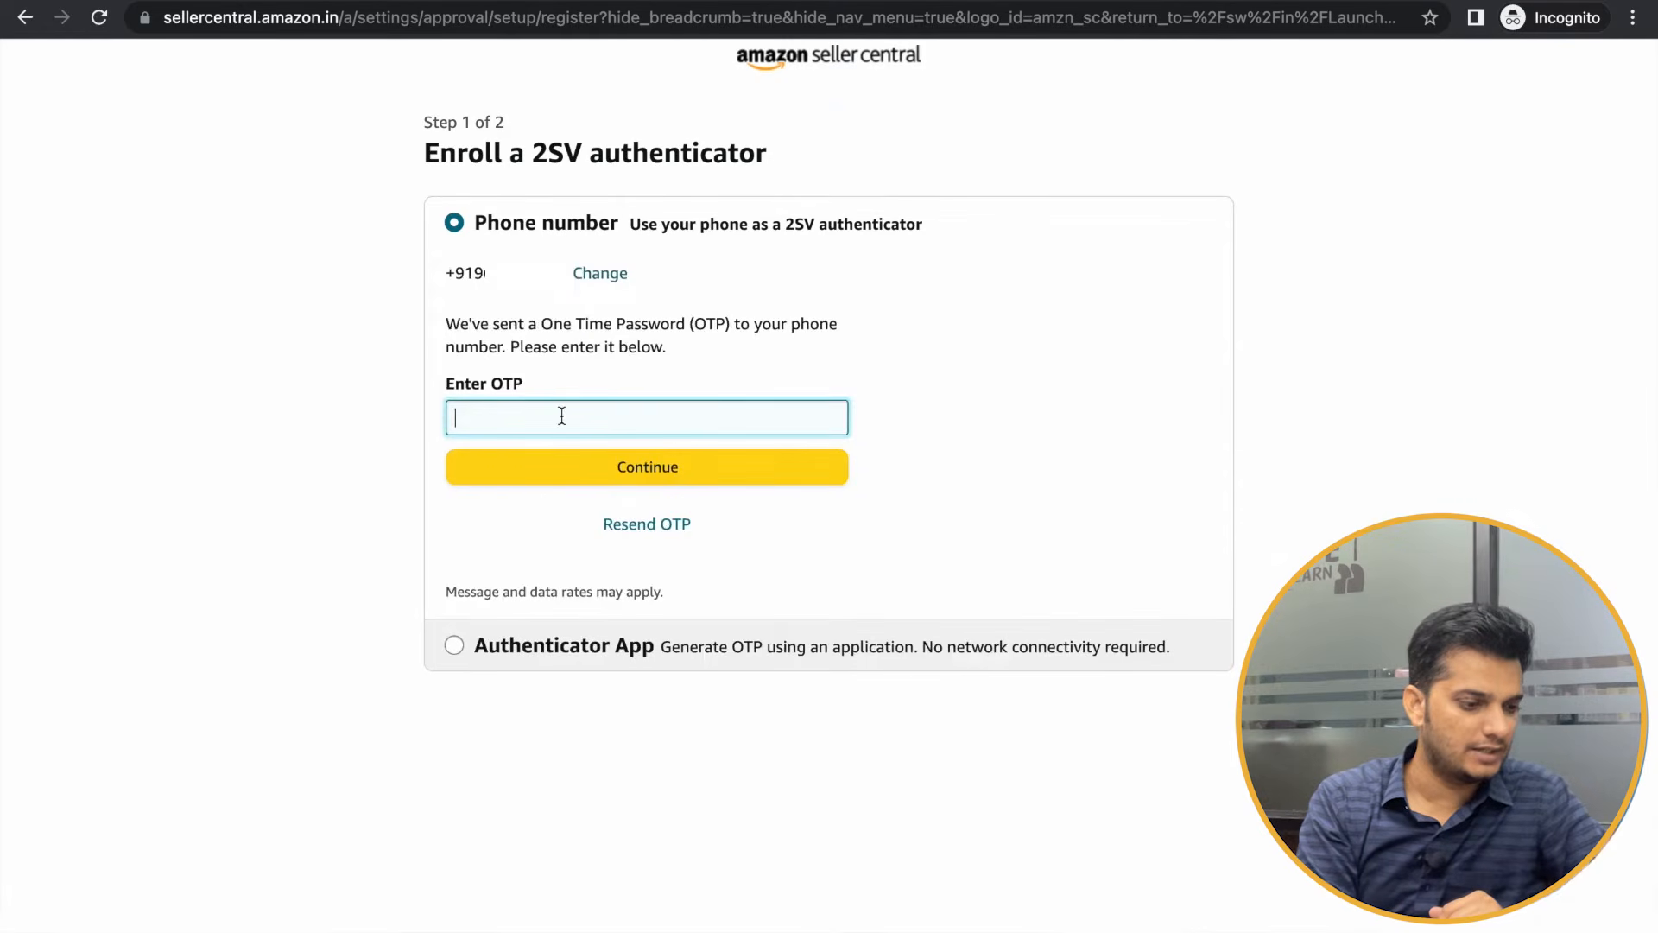
{"action": "key", "text": "ctrl+v"}
{"action": "left_click", "coordinate": [637, 463]}
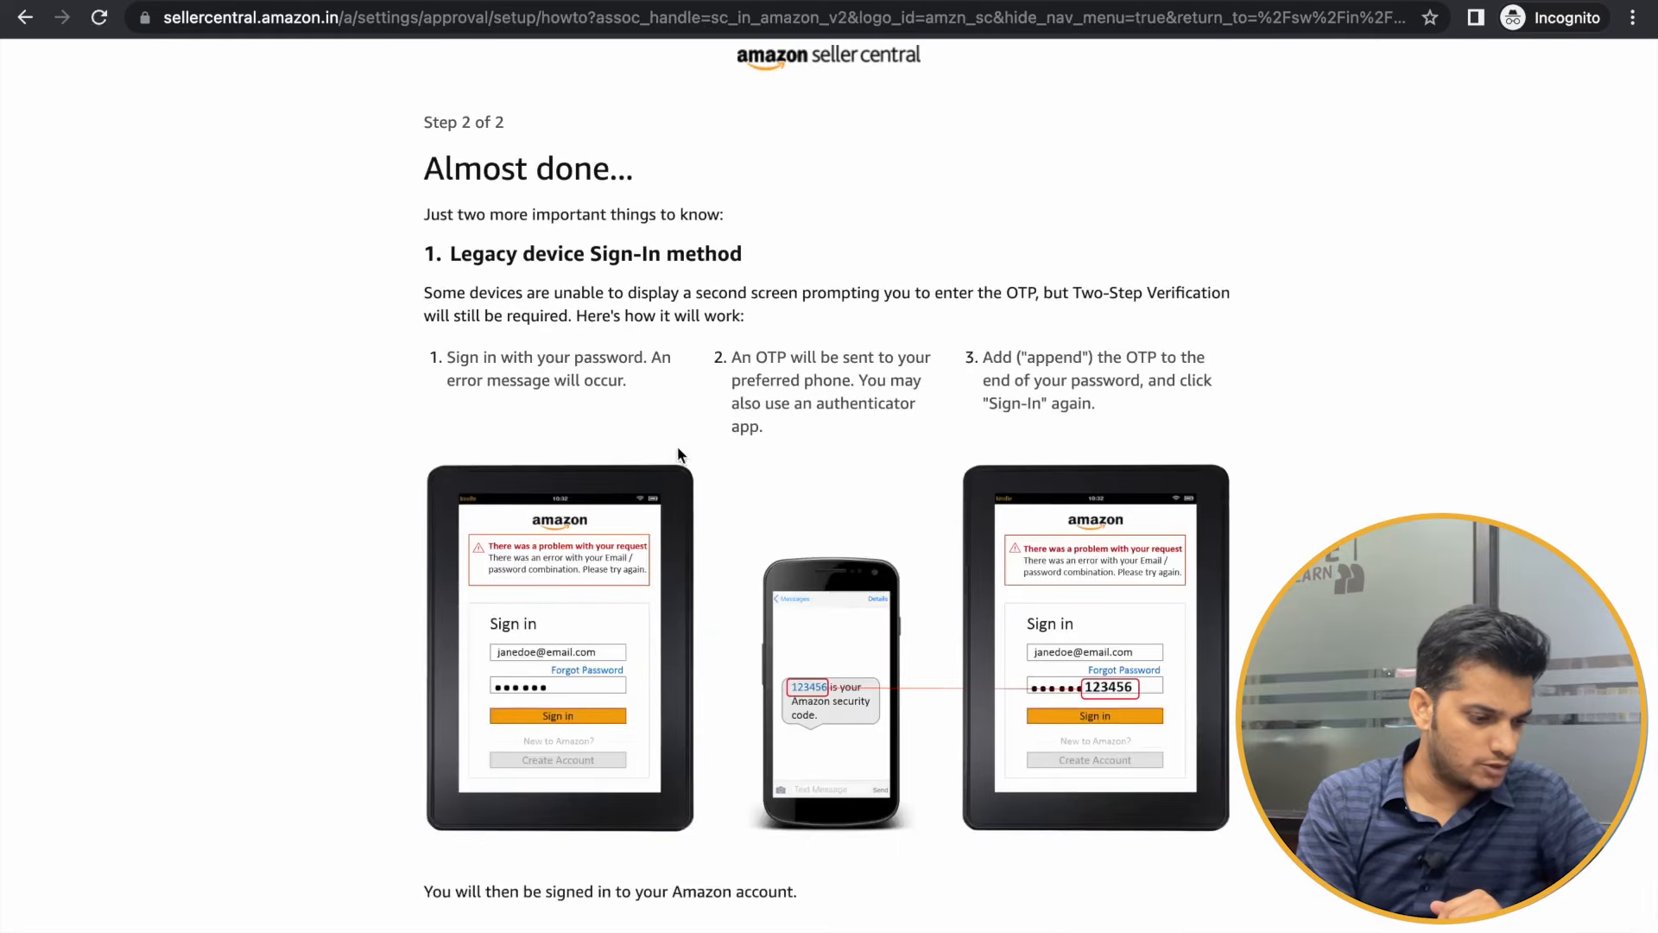
Confirm turning on two-step verification to reach the tax details step
{"action": "scroll", "coordinate": [795, 434], "scroll_direction": "down", "scroll_amount": 2}
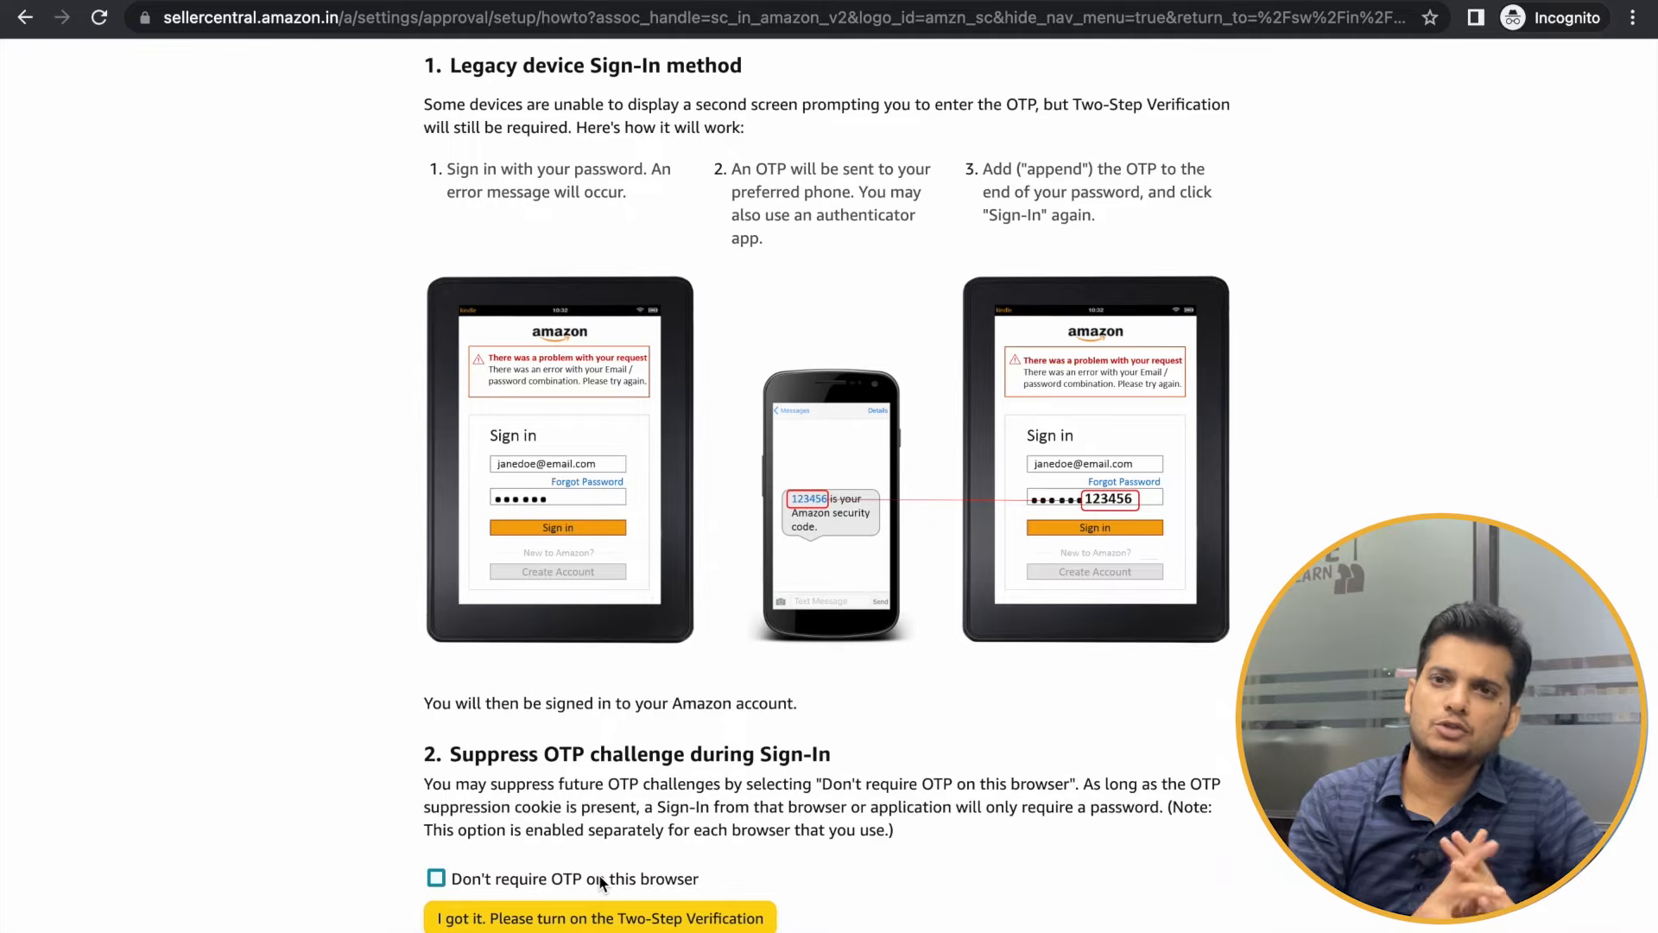
{"action": "key", "text": "Tab"}
{"action": "key", "text": "Return"}
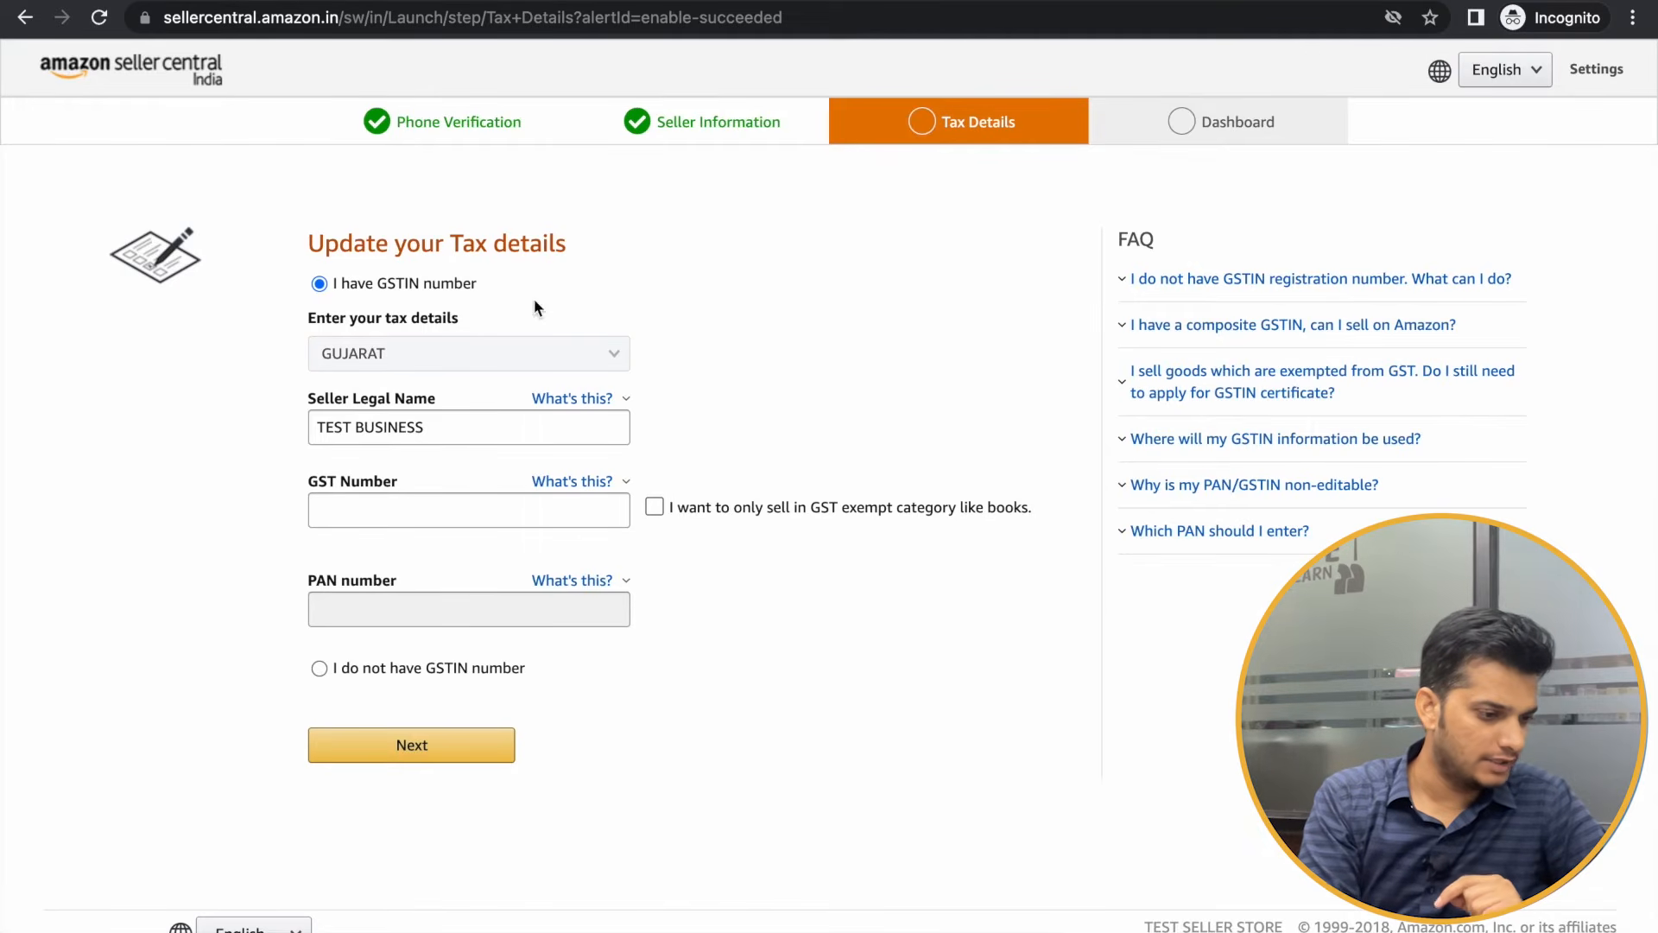
Try the GST number field and the GST-exempt goods declaration, then undo the exempt declaration
{"action": "left_click", "coordinate": [386, 415]}
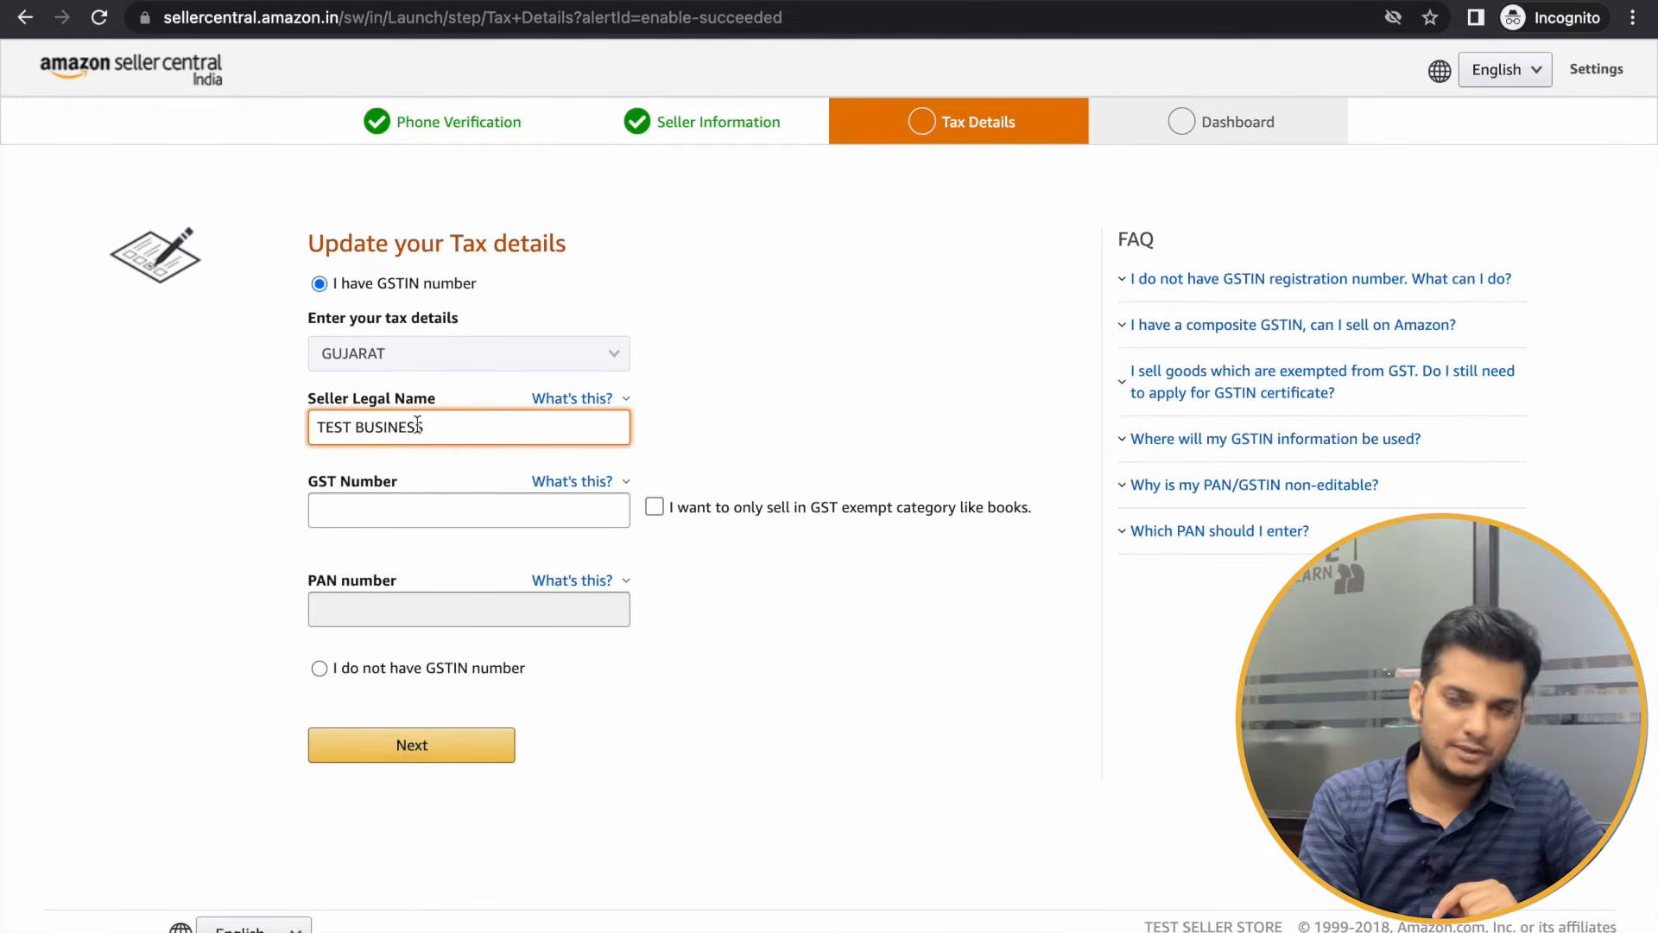
{"action": "left_click", "coordinate": [392, 507]}
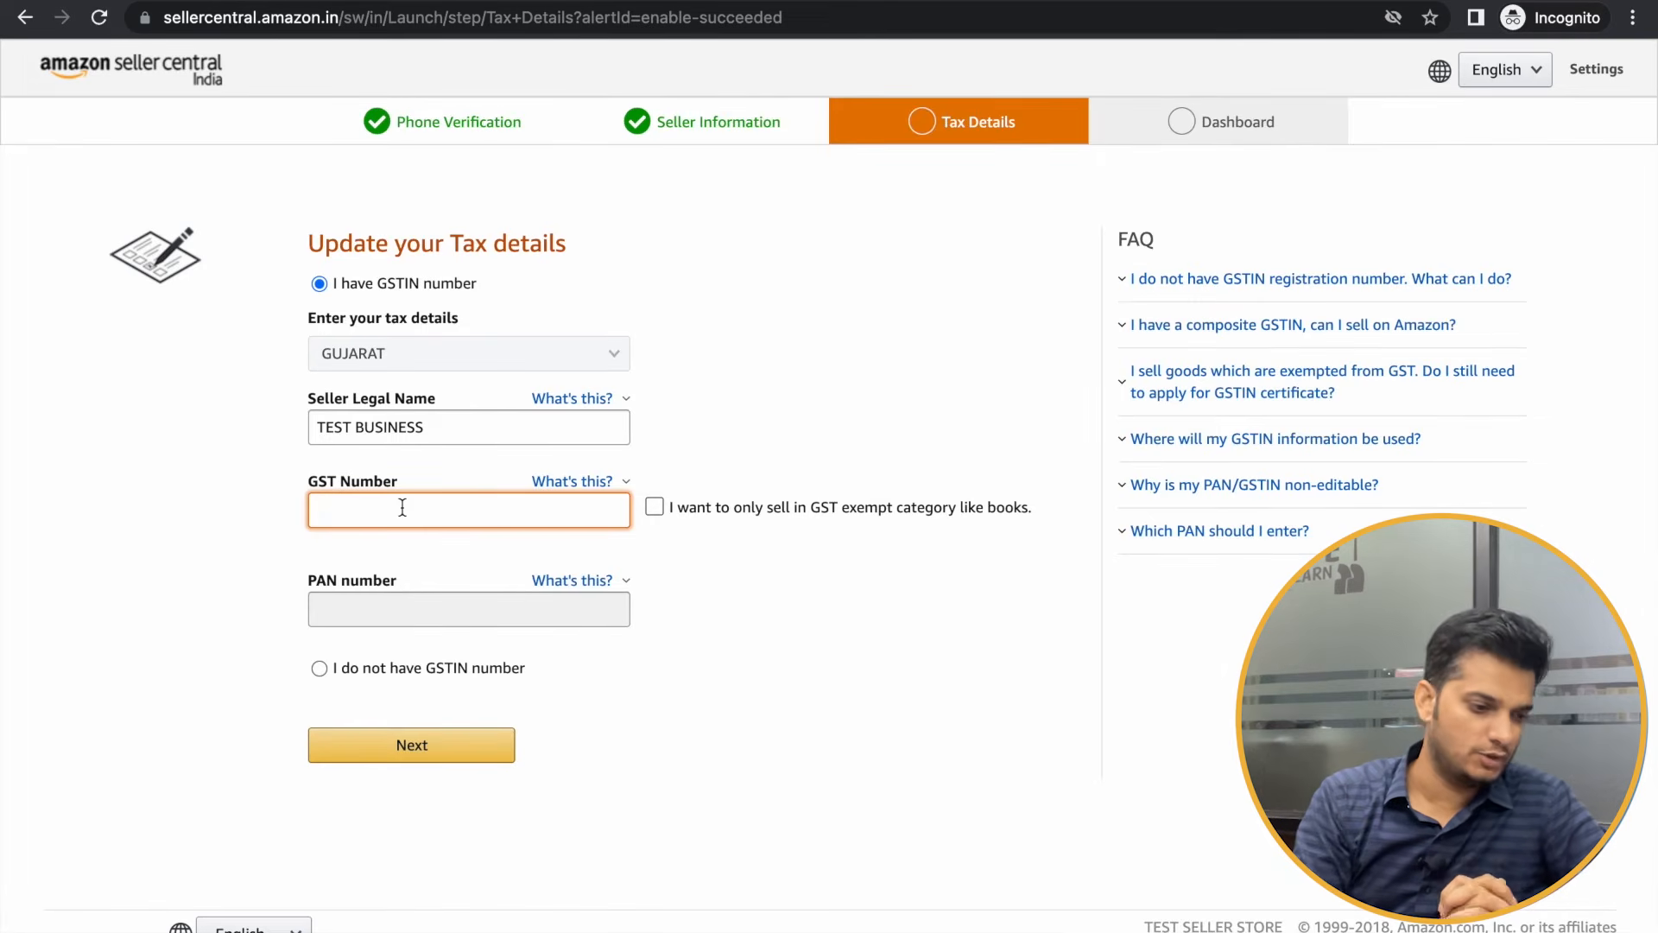
{"action": "left_click", "coordinate": [663, 511]}
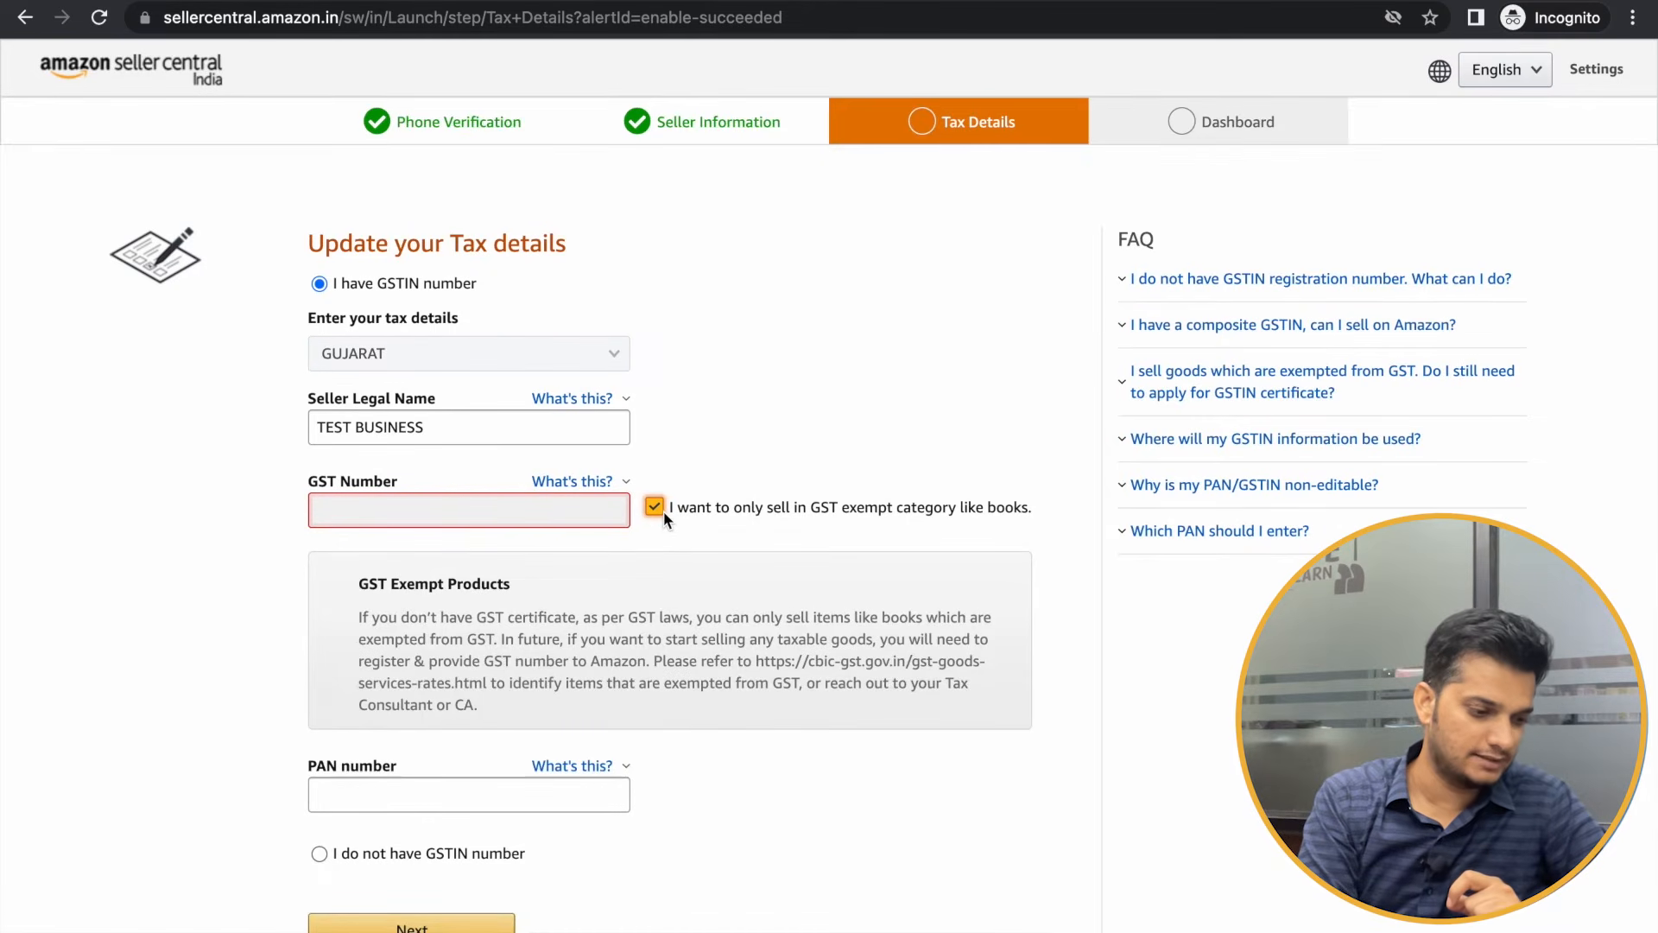
{"action": "left_click", "coordinate": [544, 509]}
{"action": "left_click", "coordinate": [570, 484]}
{"action": "left_click", "coordinate": [450, 673]}
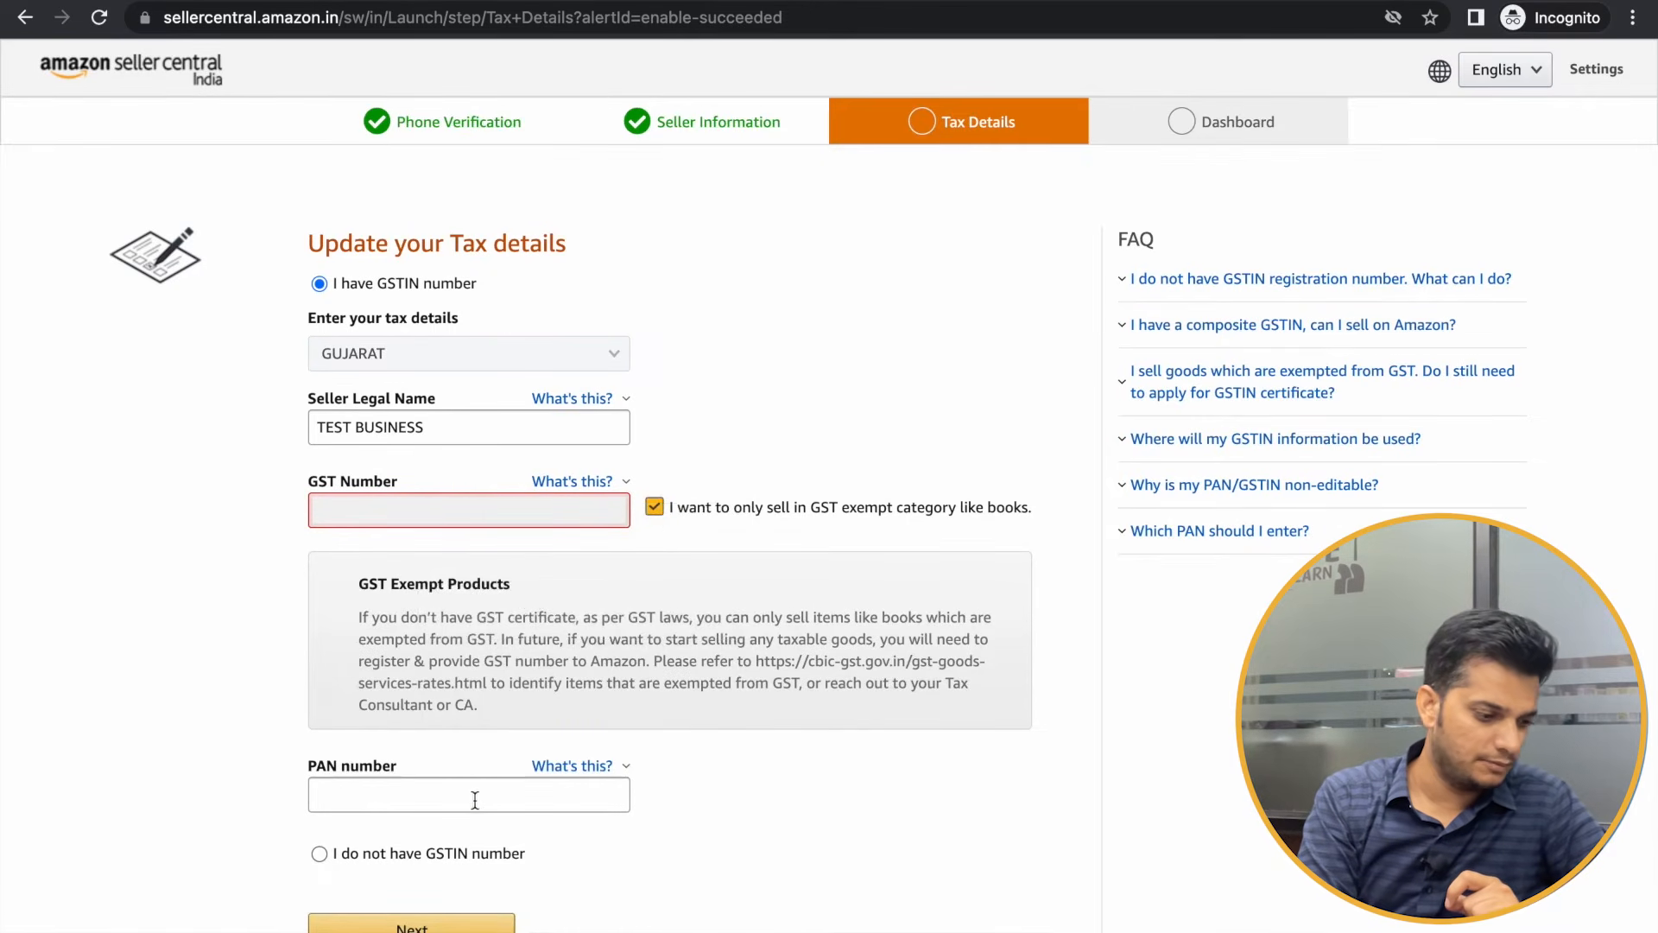
{"action": "left_click", "coordinate": [468, 799]}
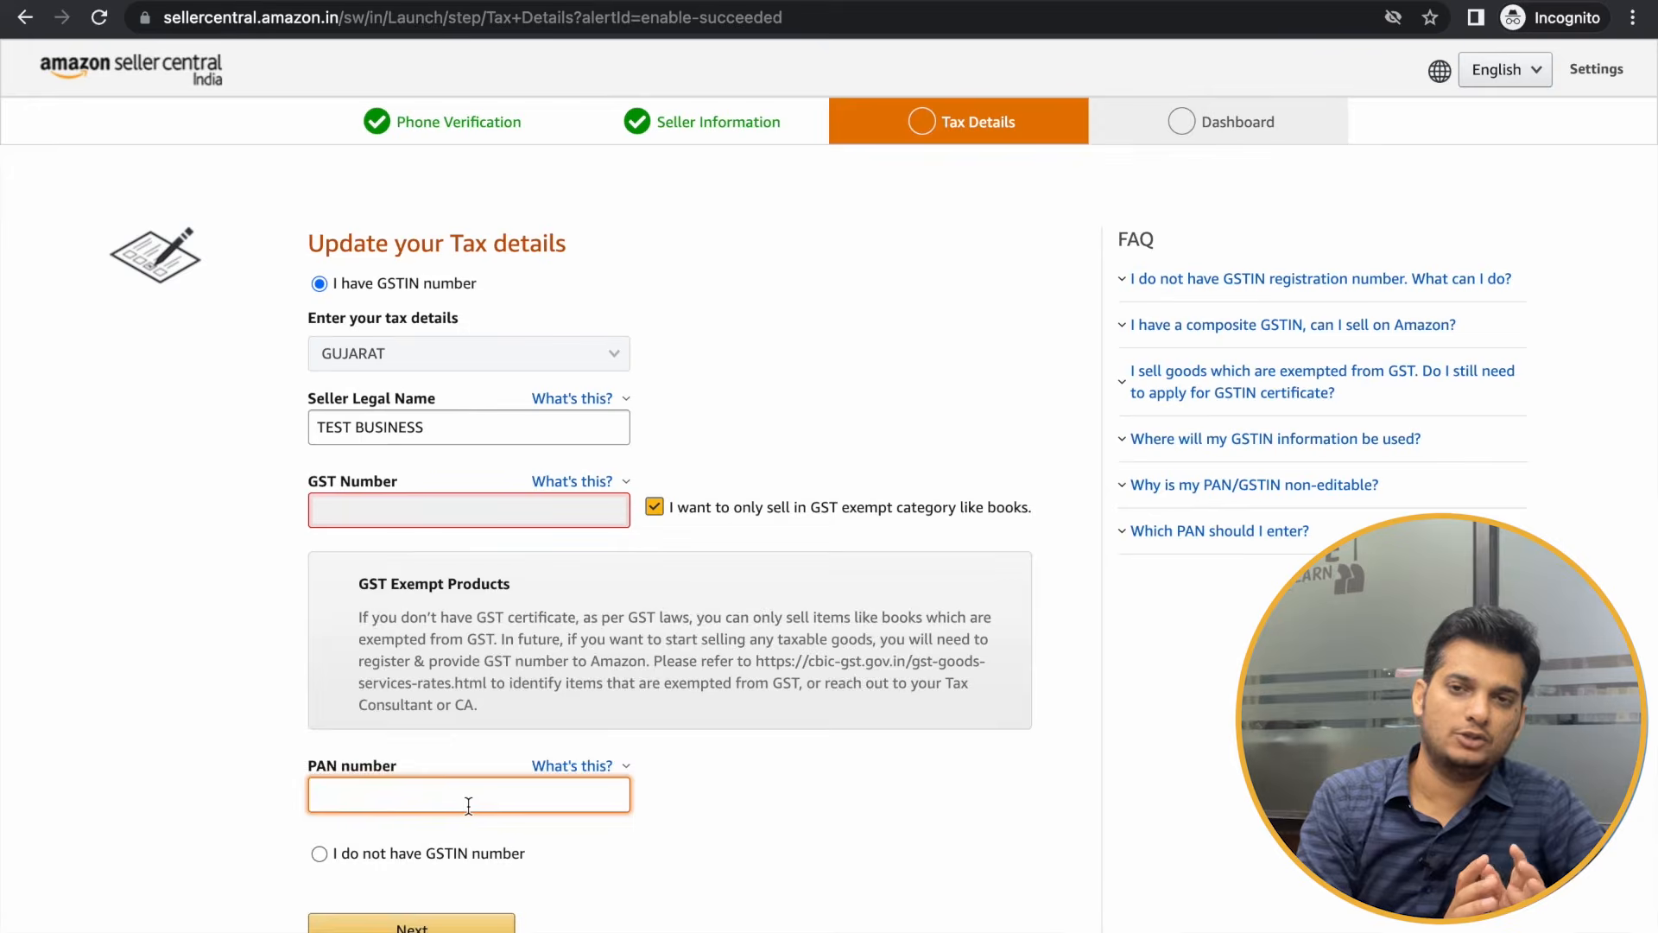
{"action": "left_click", "coordinate": [654, 507]}
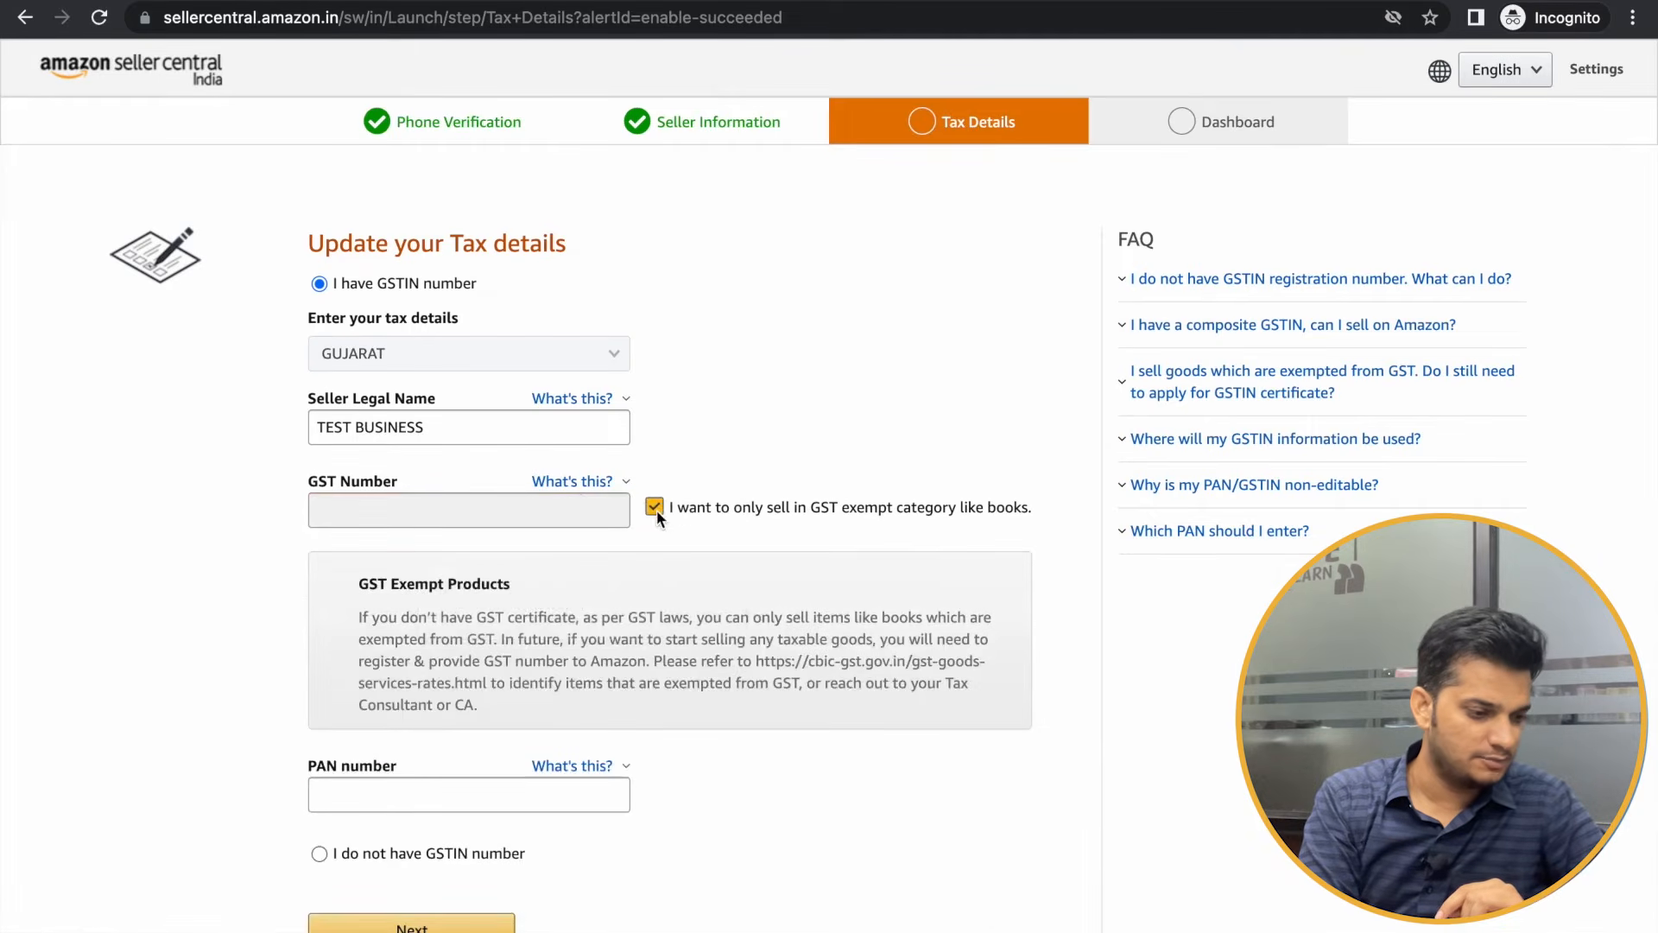
Choose 'Apply by self' for GSTIN and submit the tax details to reach the Dashboard
{"action": "left_click", "coordinate": [409, 791]}
{"action": "left_click", "coordinate": [330, 874]}
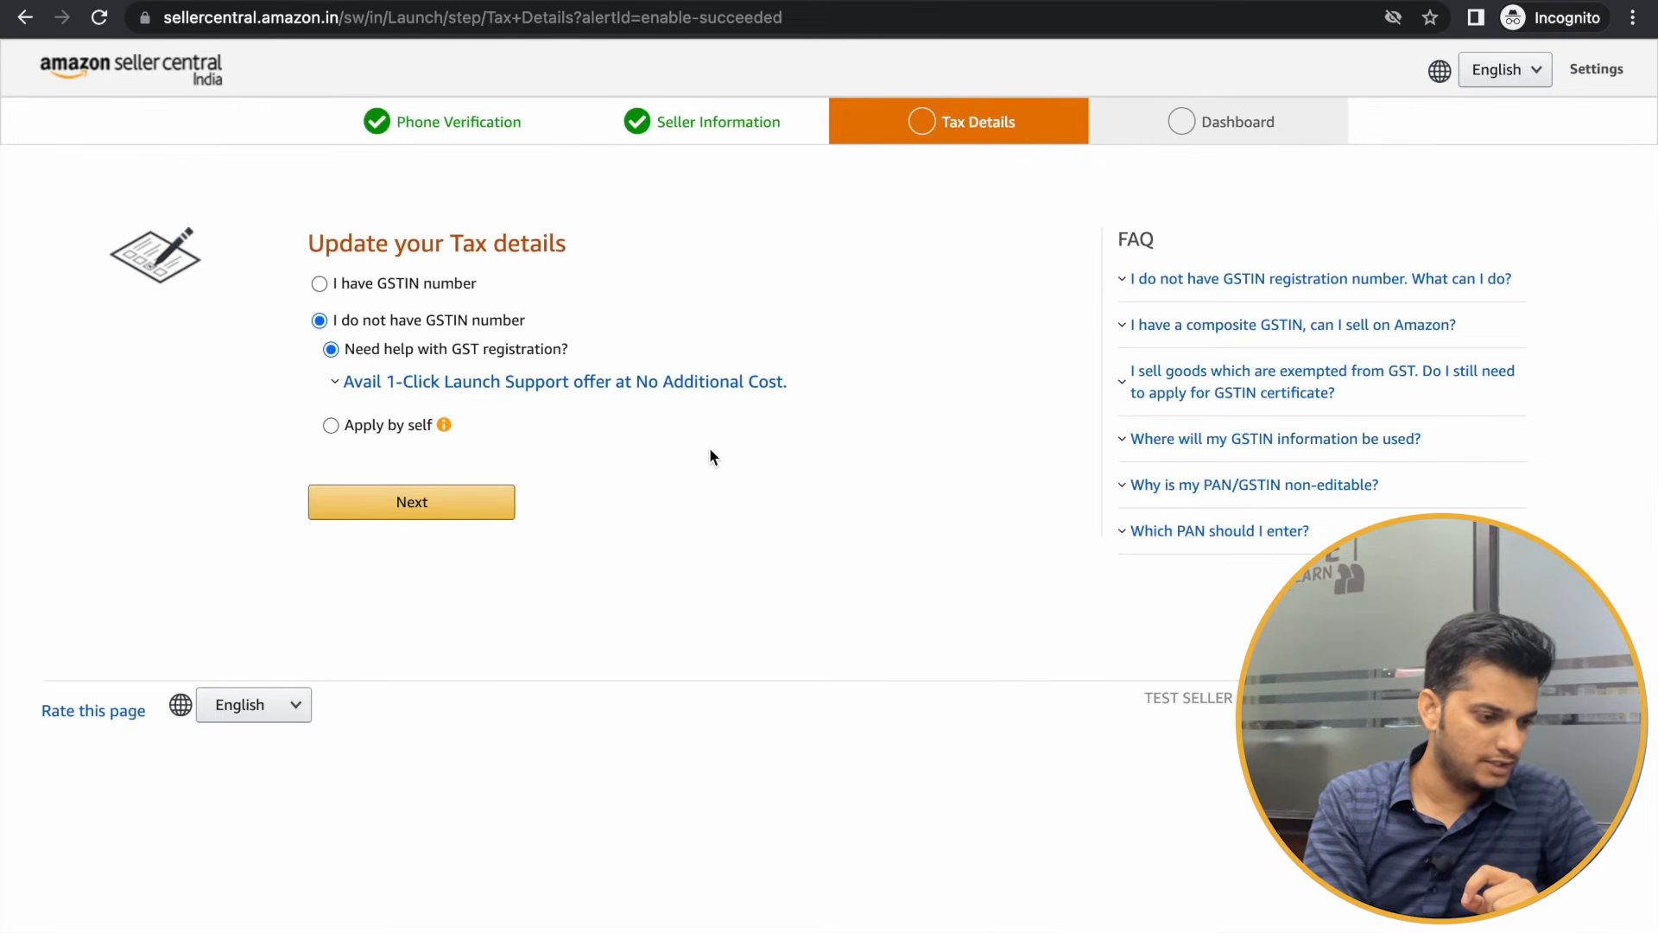
{"action": "left_click", "coordinate": [334, 425]}
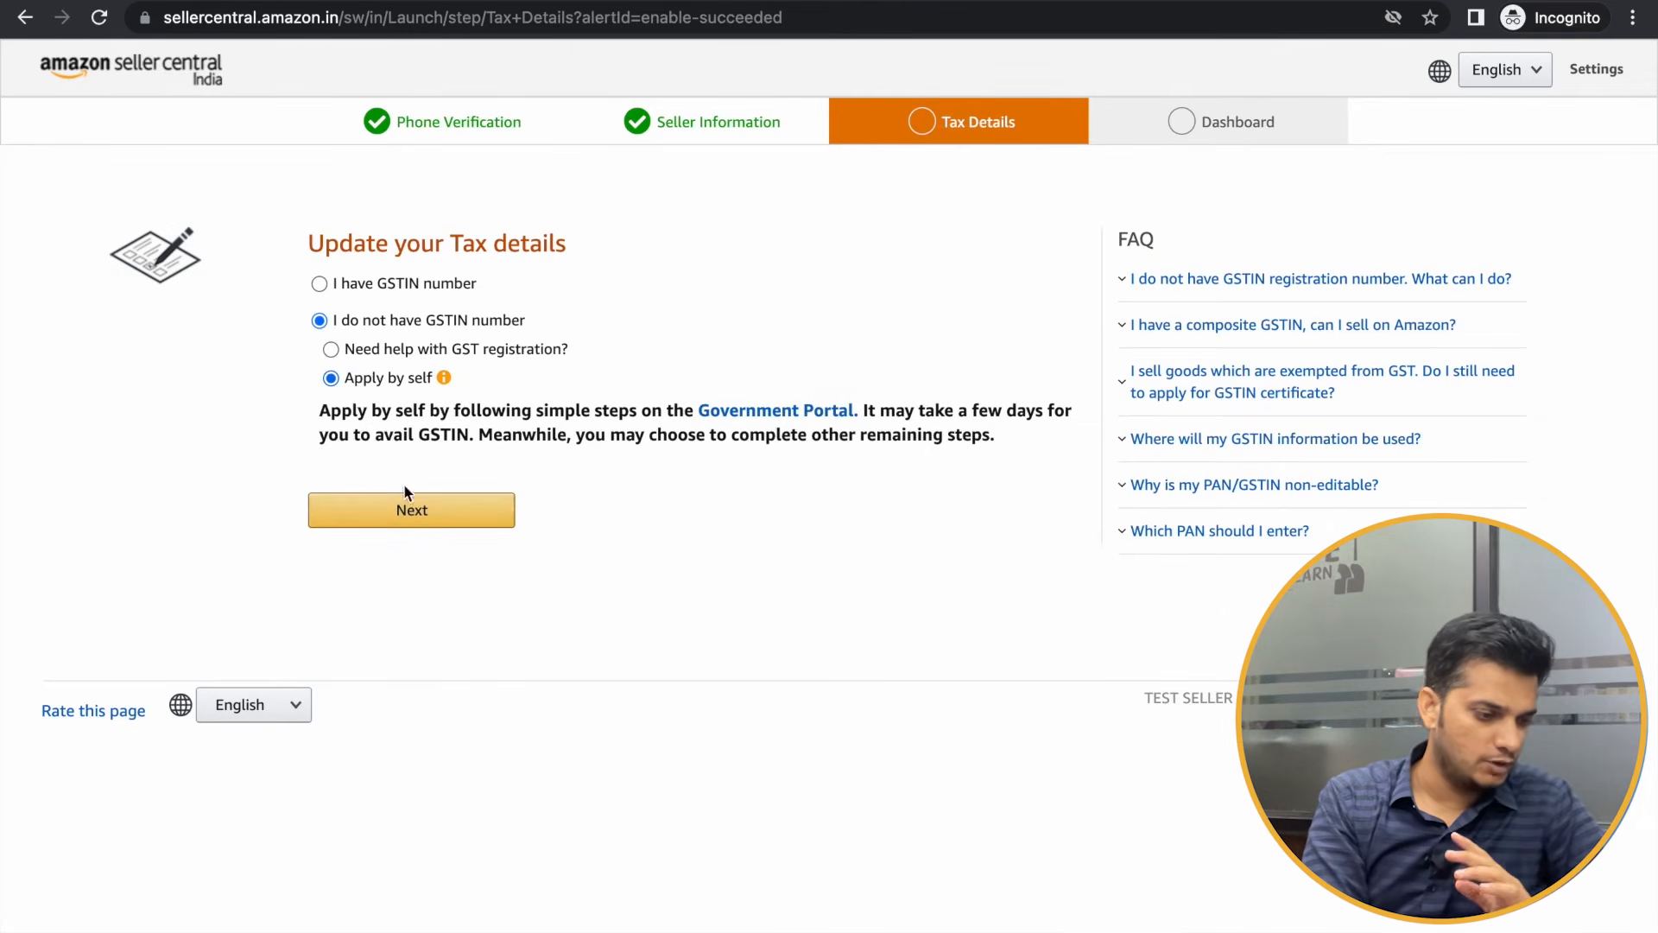
{"action": "left_click", "coordinate": [409, 516]}
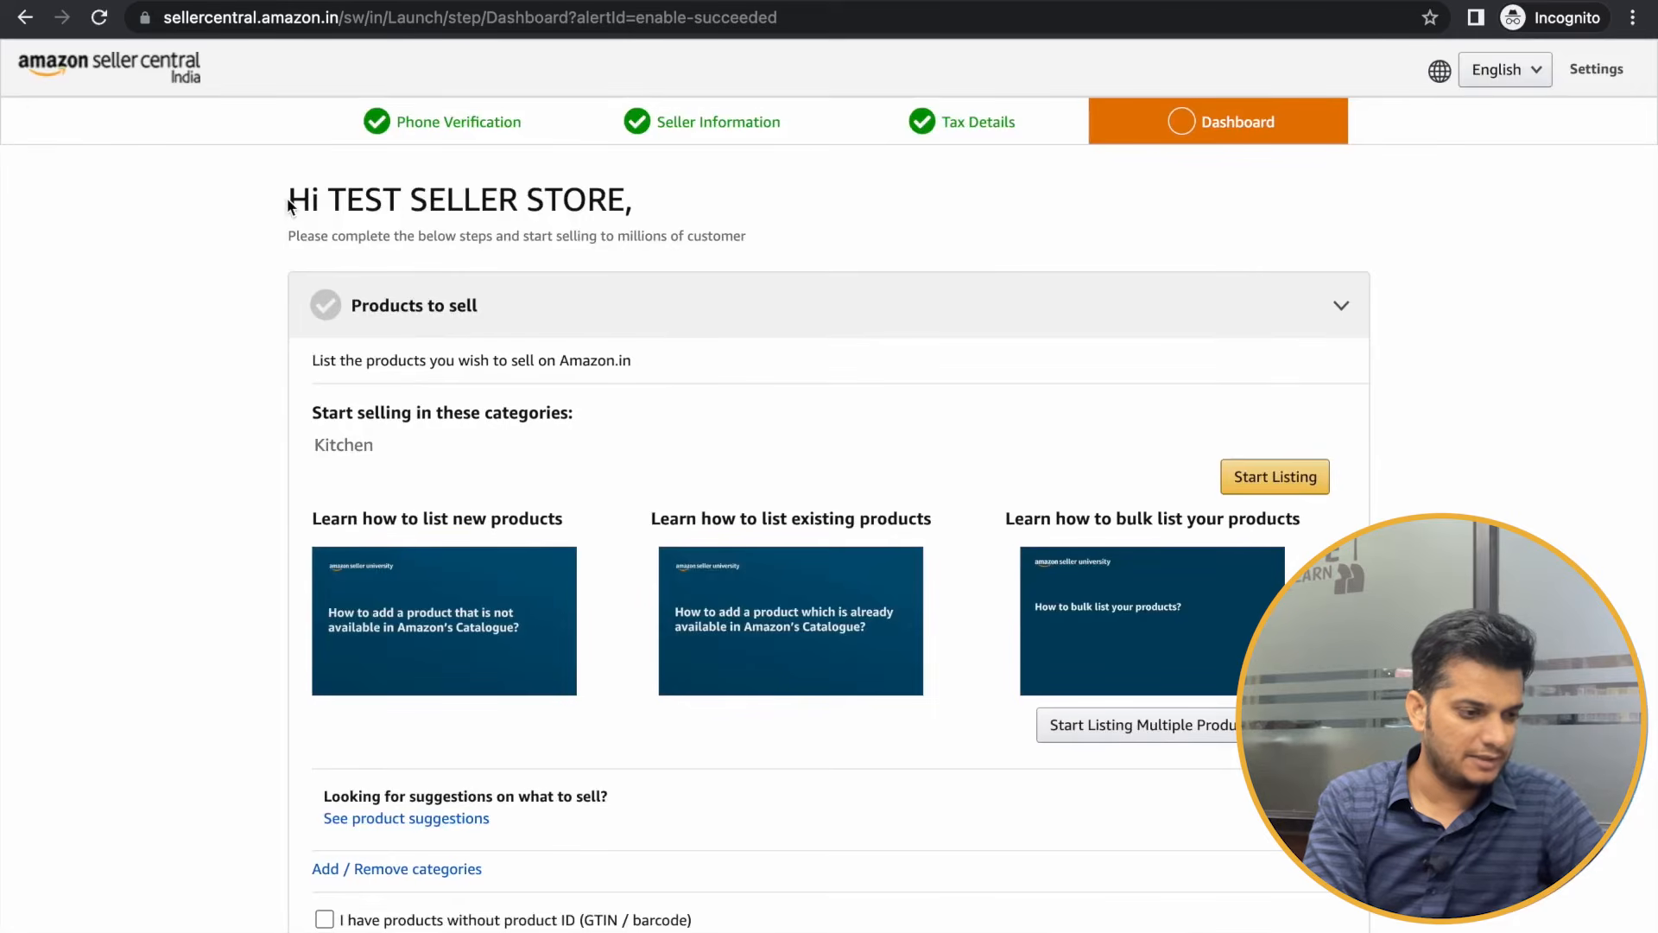
{"action": "left_click_drag", "start_coordinate": [288, 200], "coordinate": [609, 199]}
{"action": "triple_click", "coordinate": [609, 199]}
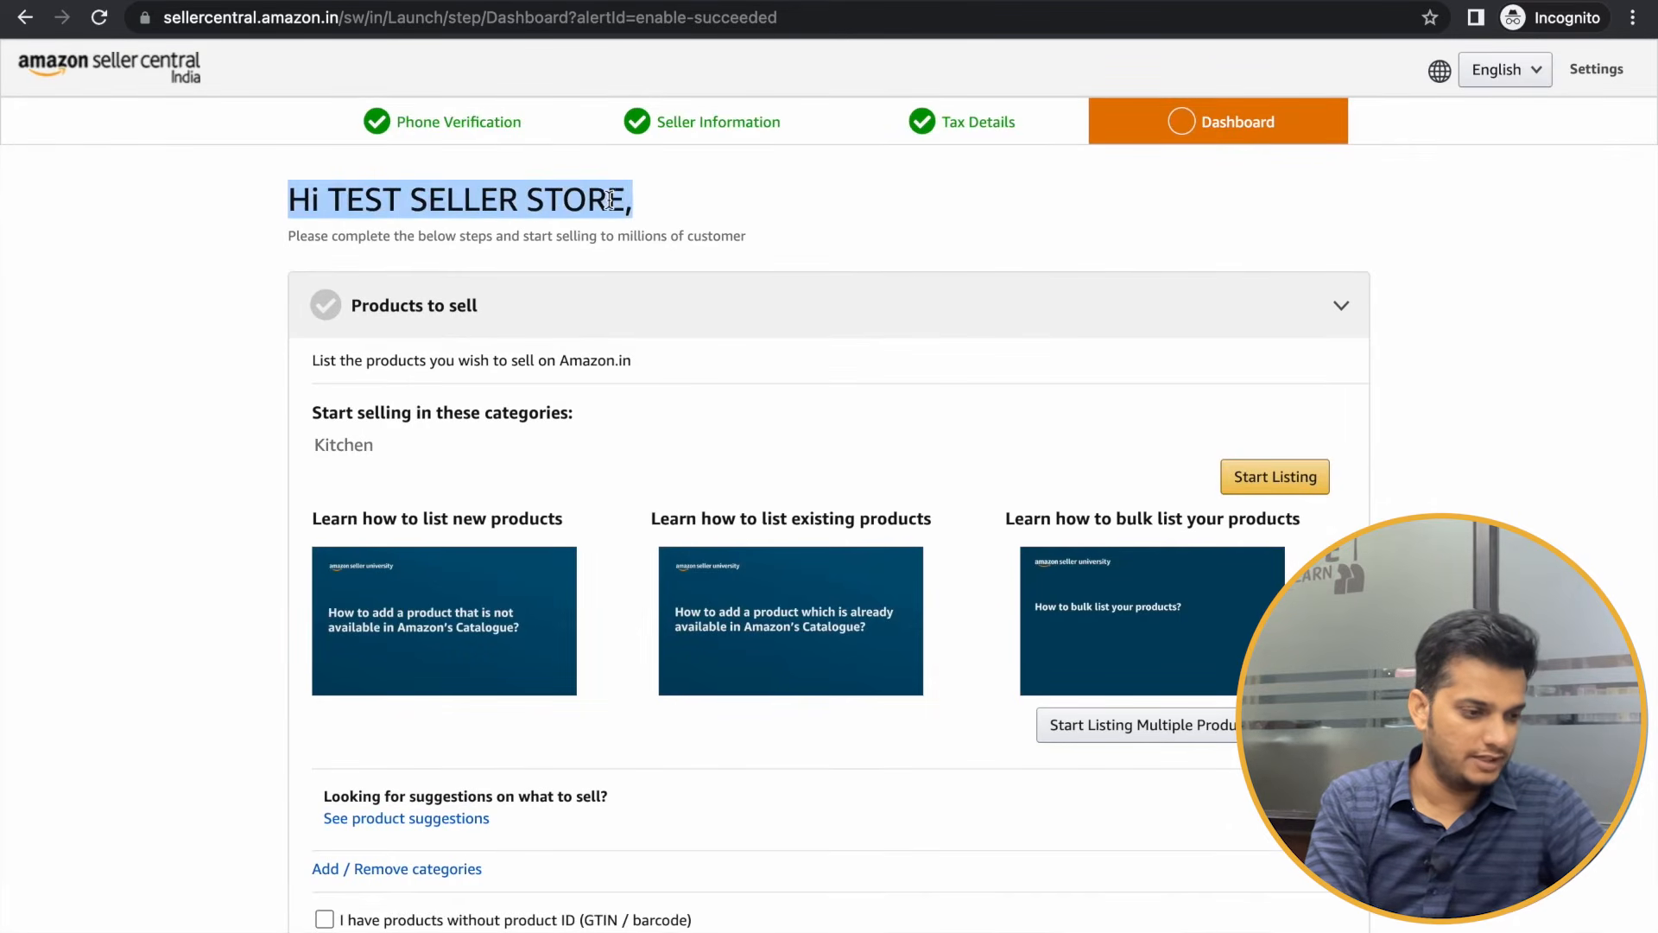
{"action": "double_click", "coordinate": [587, 199]}
{"action": "left_click", "coordinate": [446, 200]}
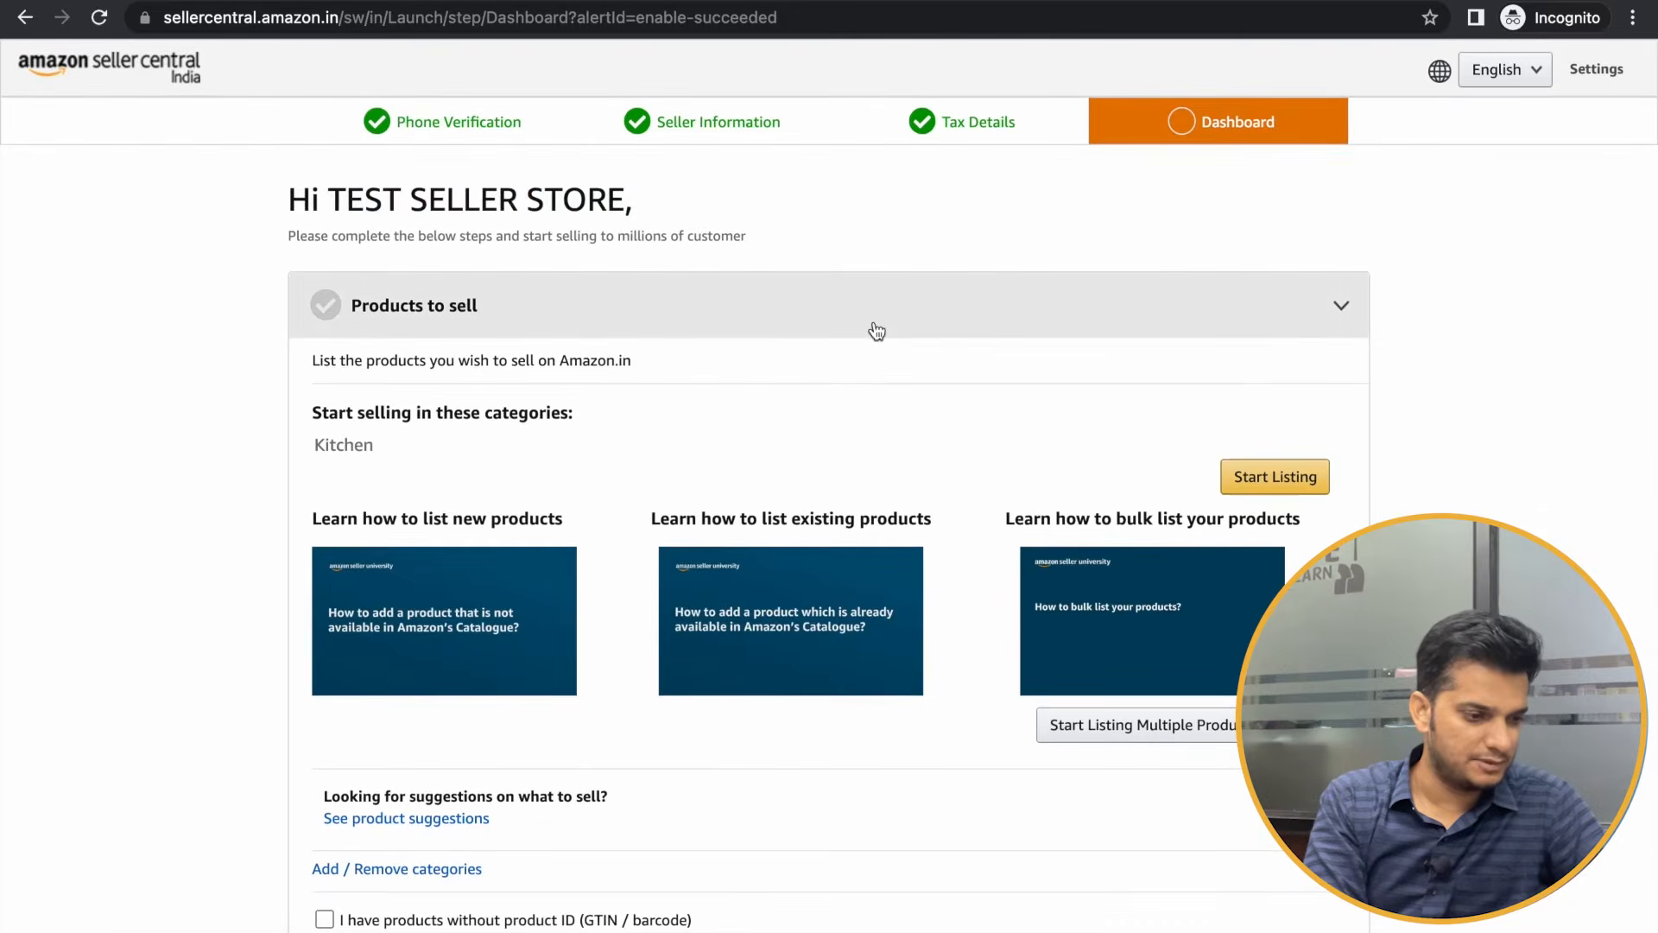
{"action": "scroll", "coordinate": [877, 331], "scroll_direction": "down", "scroll_amount": 8}
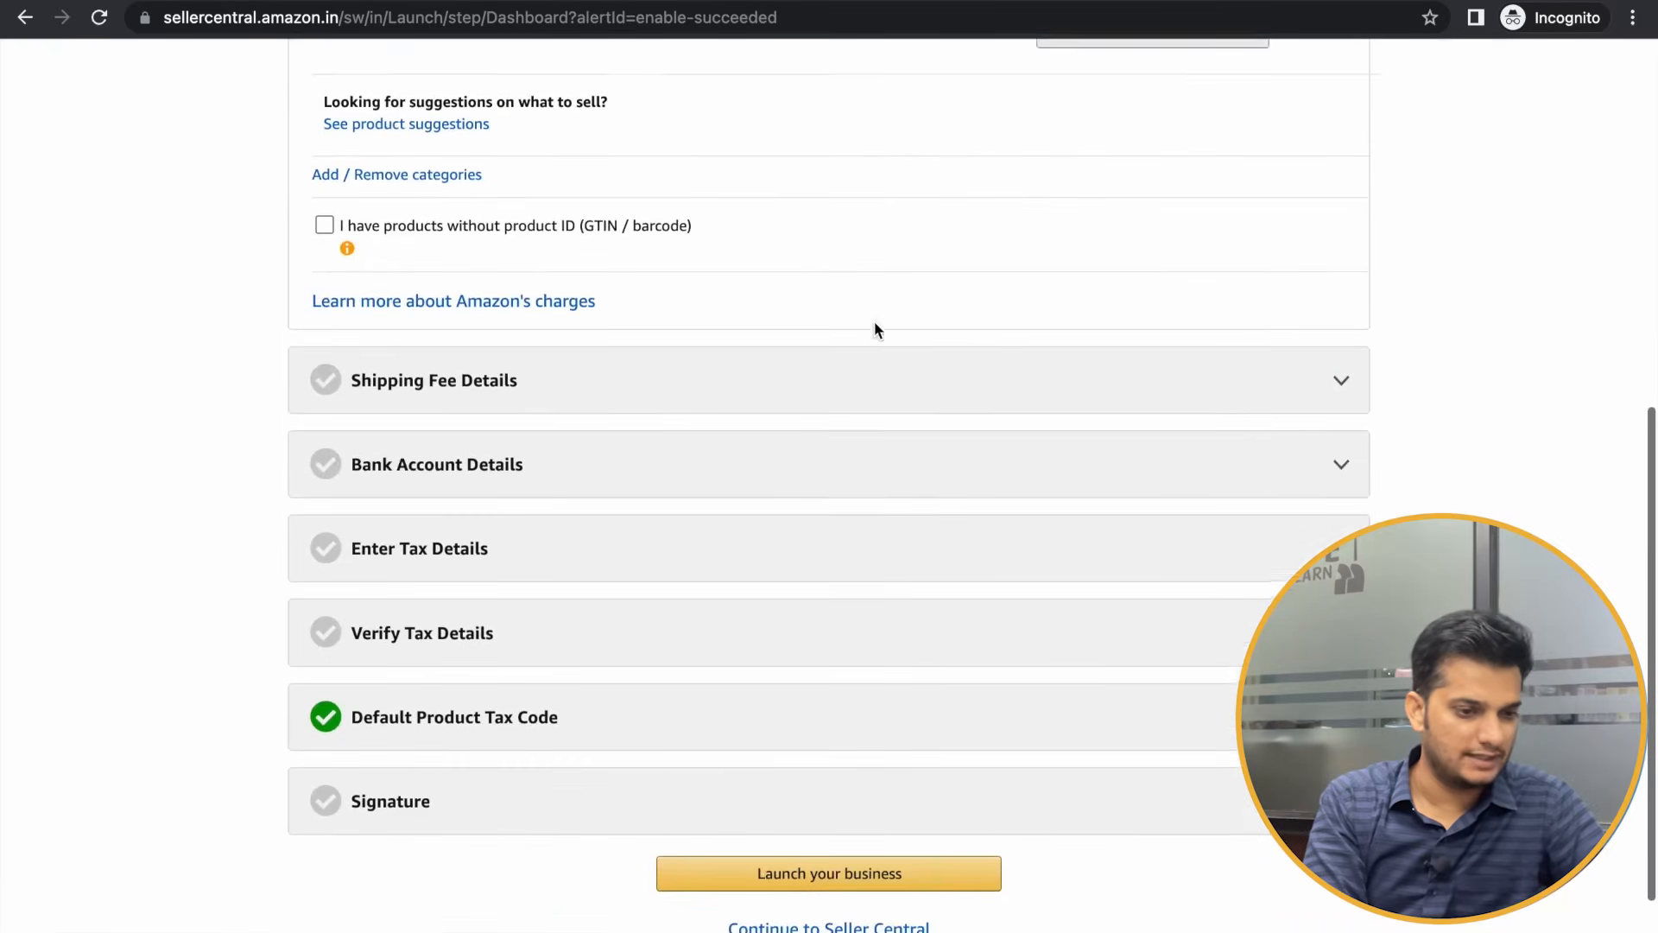
{"action": "scroll", "coordinate": [875, 323], "scroll_direction": "up", "scroll_amount": 8}
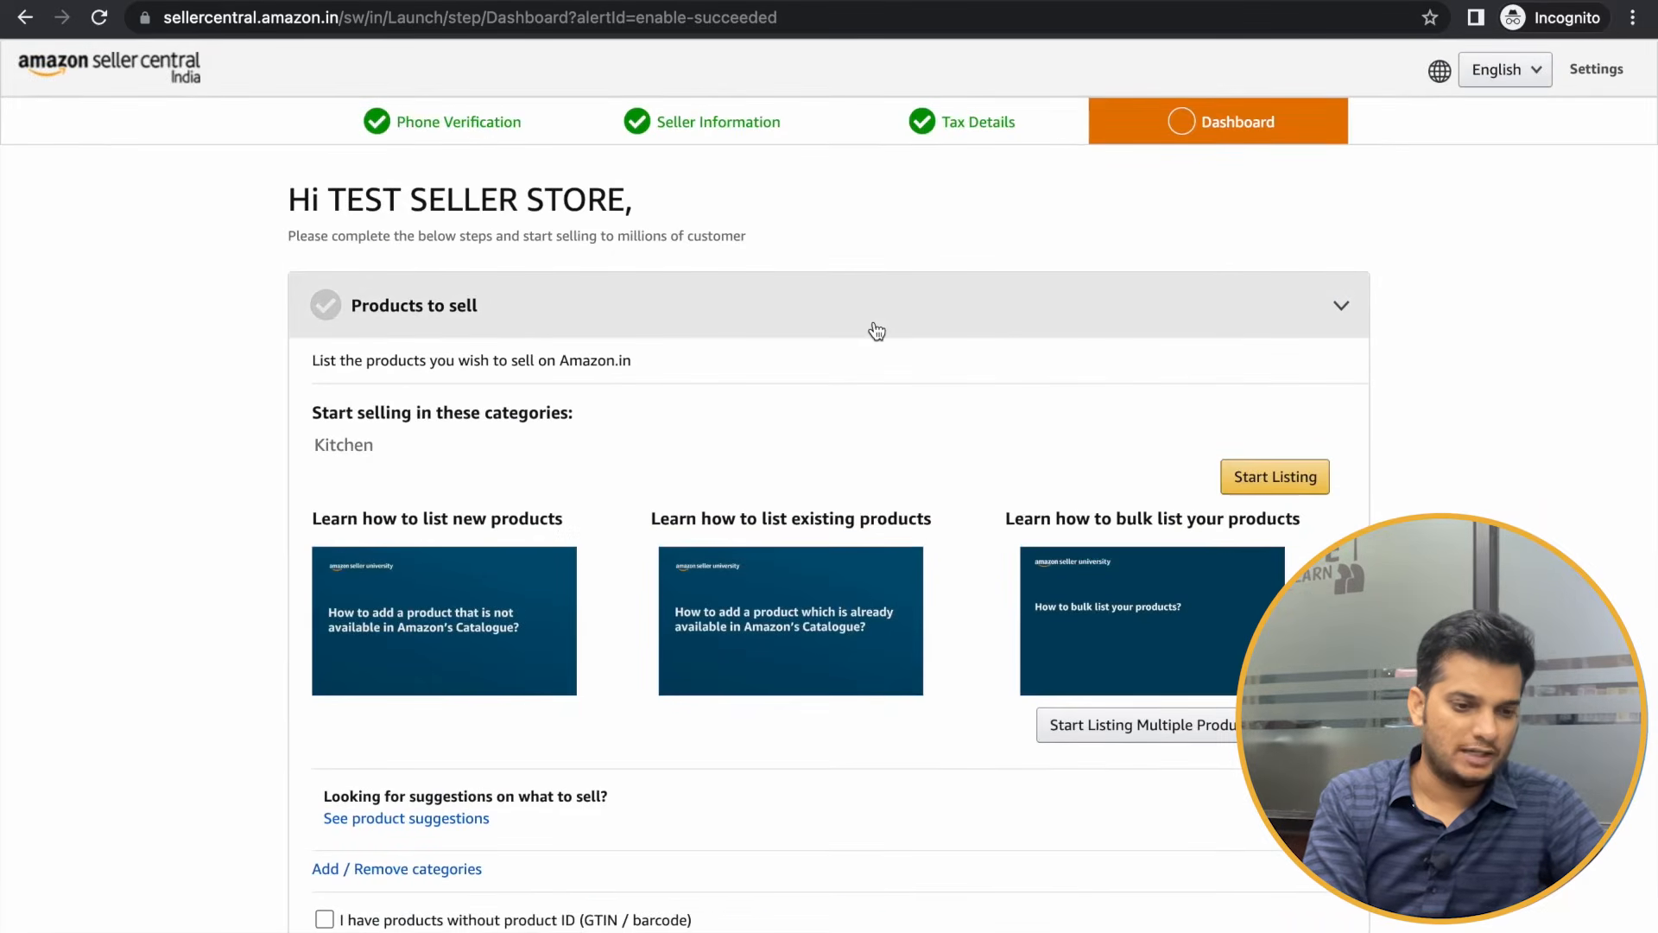
{"action": "scroll", "coordinate": [1091, 375], "scroll_direction": "down", "scroll_amount": 2}
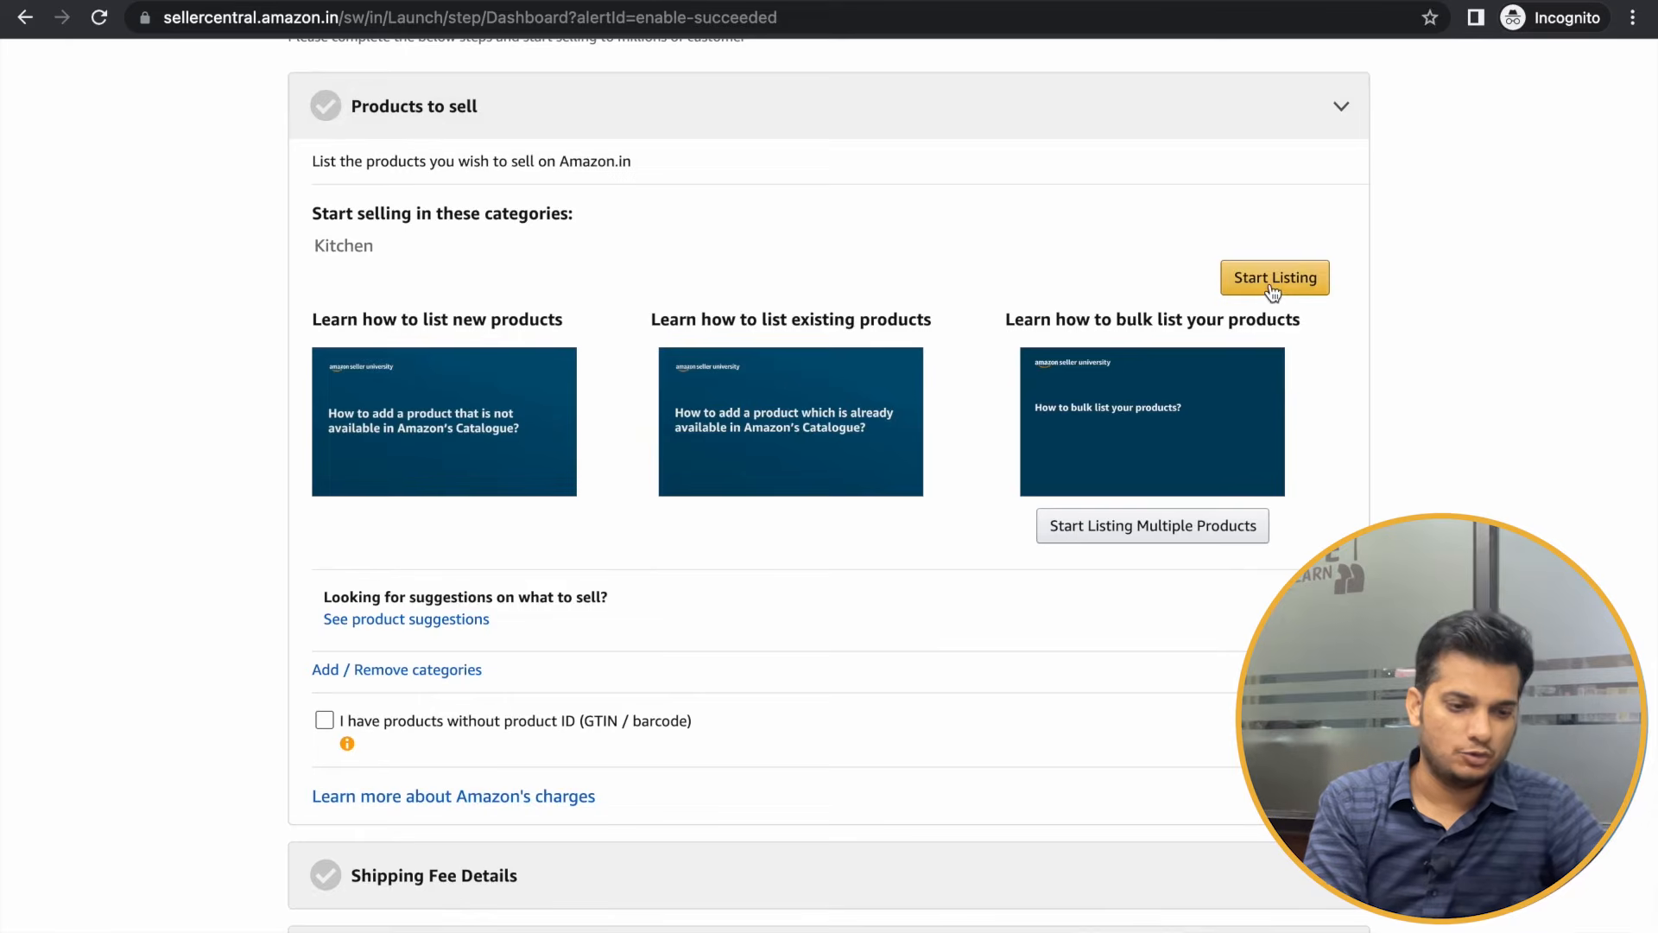
{"action": "scroll", "coordinate": [827, 325], "scroll_direction": "down", "scroll_amount": 1}
{"action": "scroll", "coordinate": [620, 577], "scroll_direction": "up", "scroll_amount": 2}
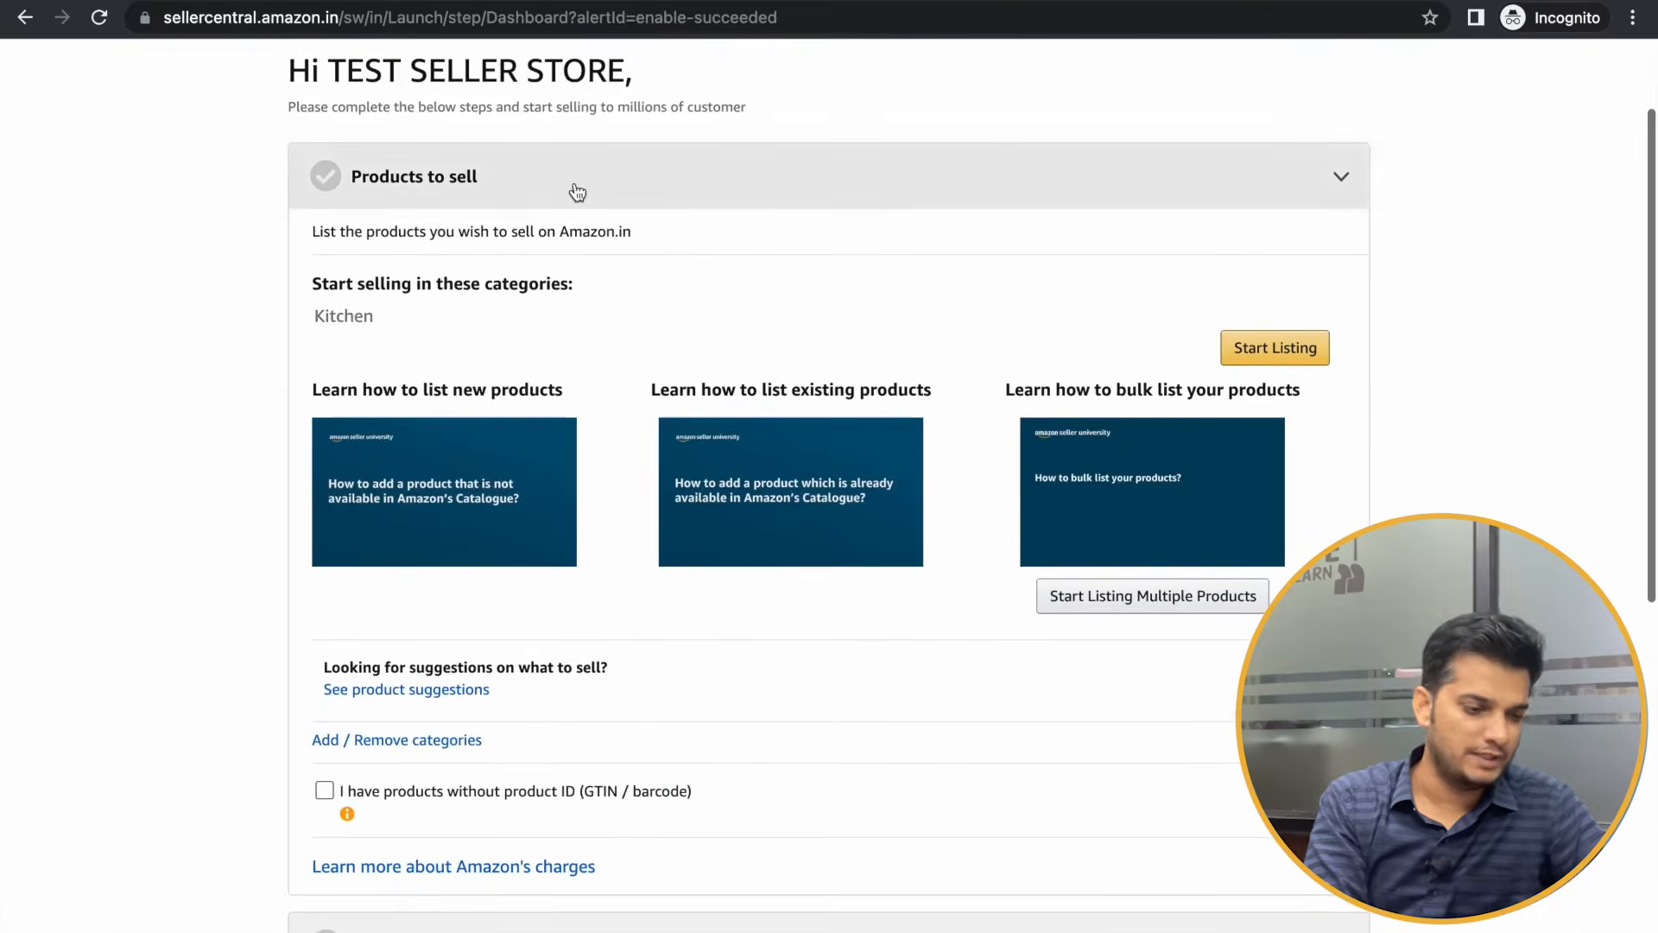
Collapse Products to sell, open Shipping Fee Details and pick Offer free Shipping
{"action": "left_click", "coordinate": [571, 186]}
{"action": "left_click", "coordinate": [394, 278]}
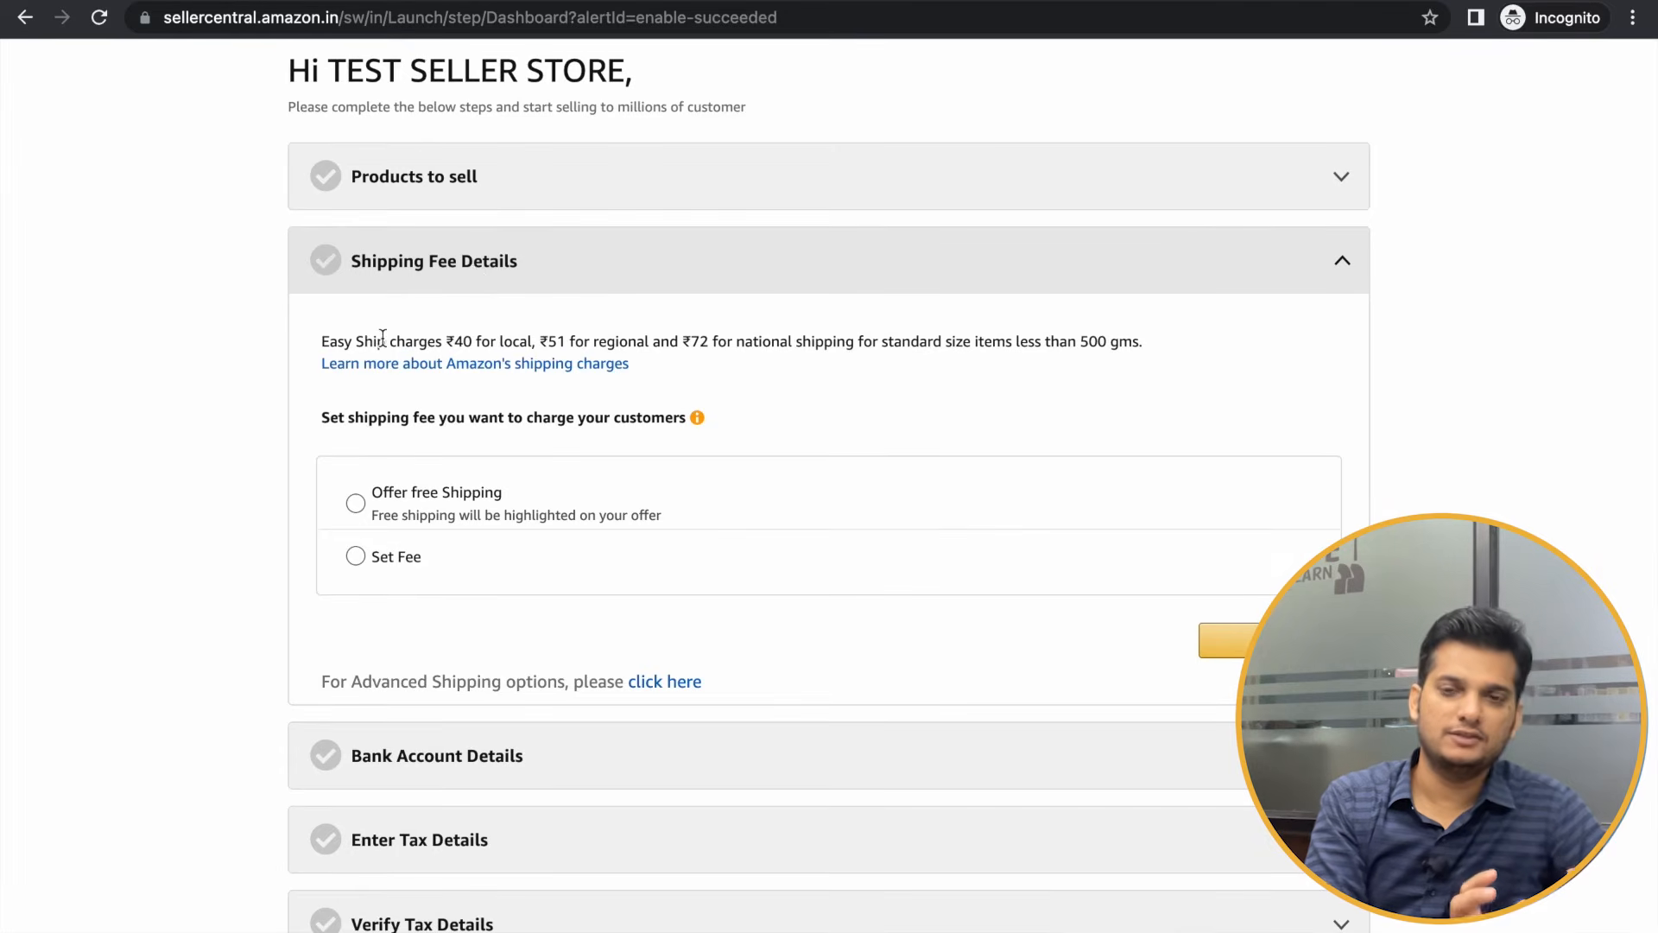
{"action": "left_click_drag", "start_coordinate": [322, 342], "coordinate": [1112, 339]}
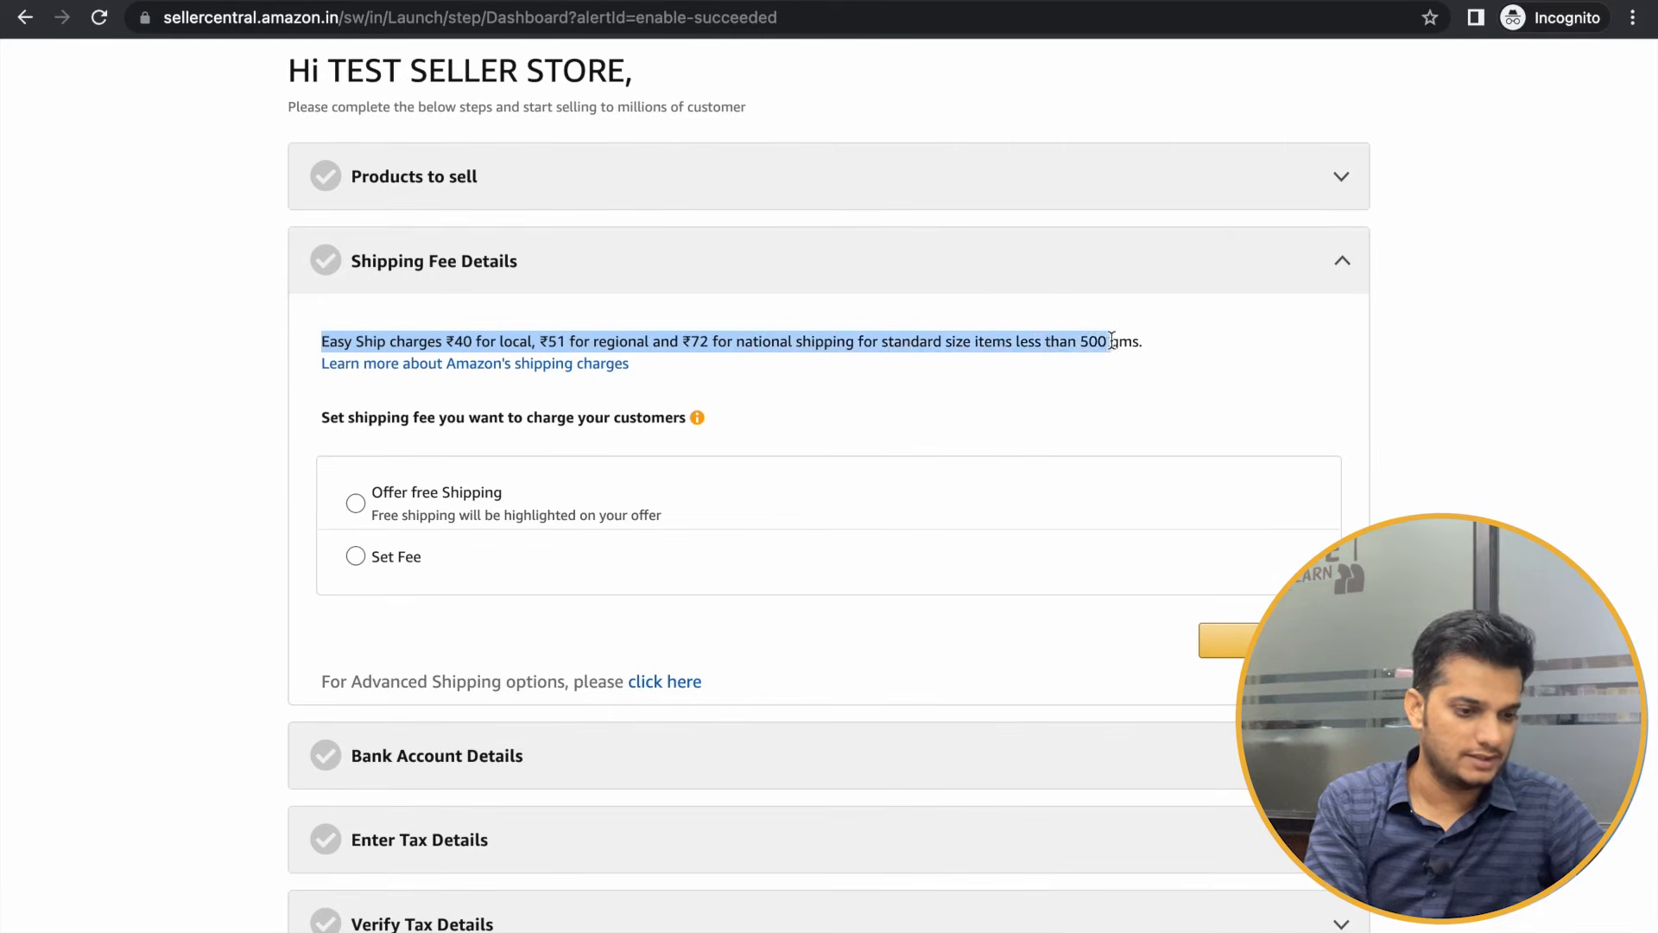
{"action": "left_click", "coordinate": [954, 393]}
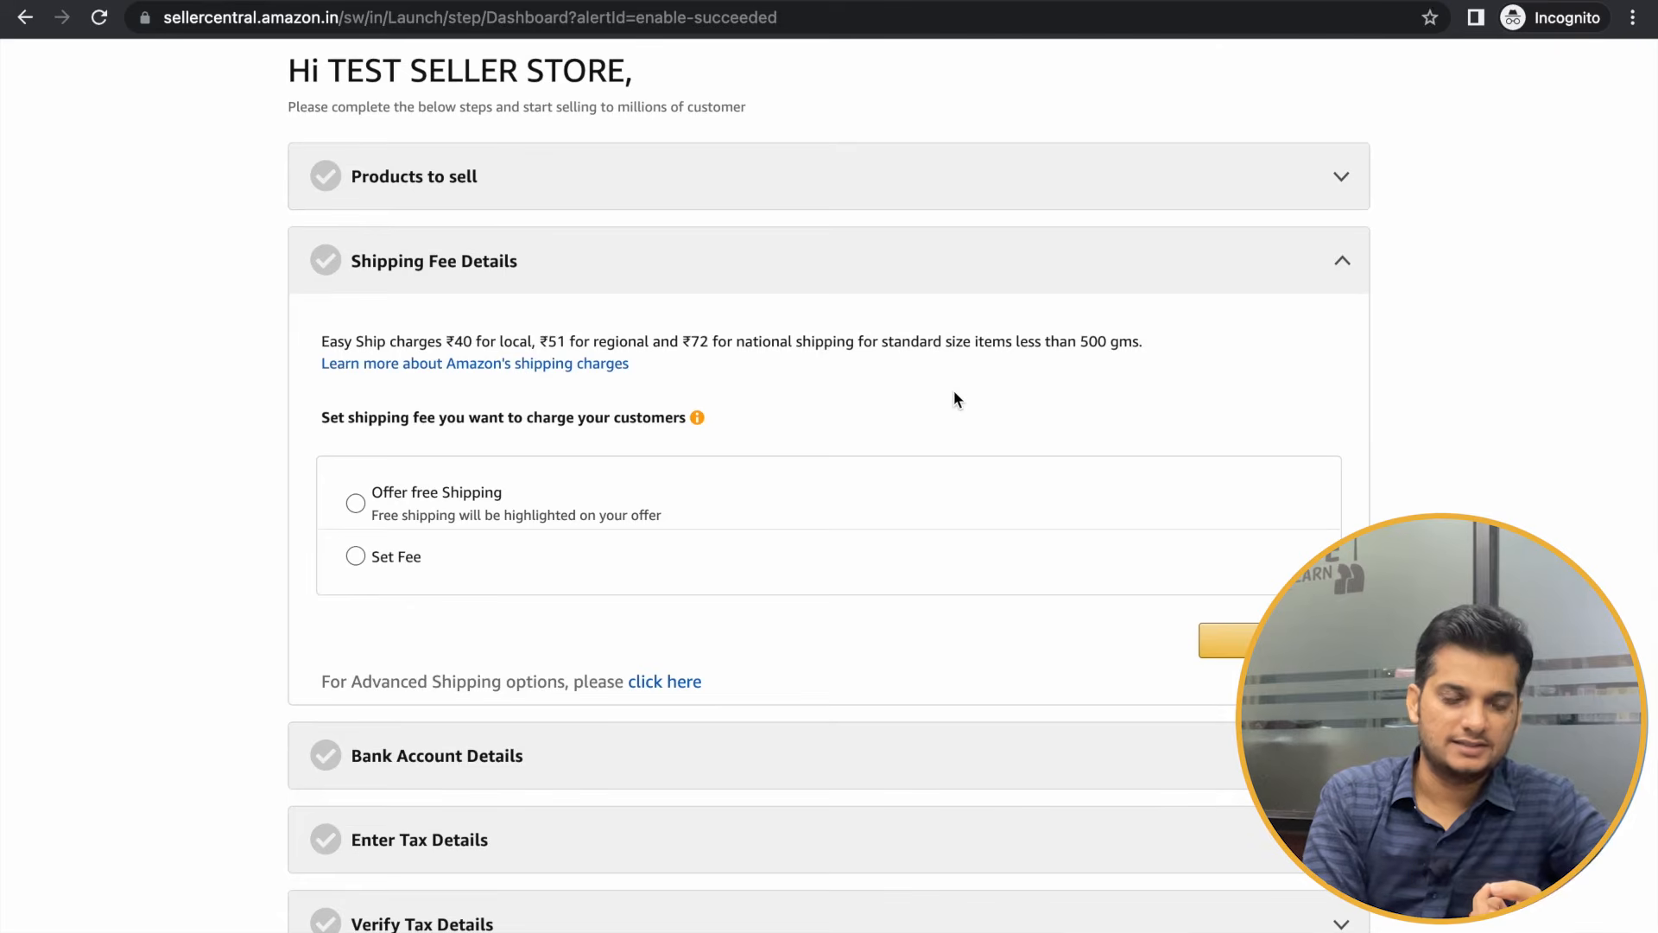
{"action": "scroll", "coordinate": [953, 390], "scroll_direction": "down", "scroll_amount": 1}
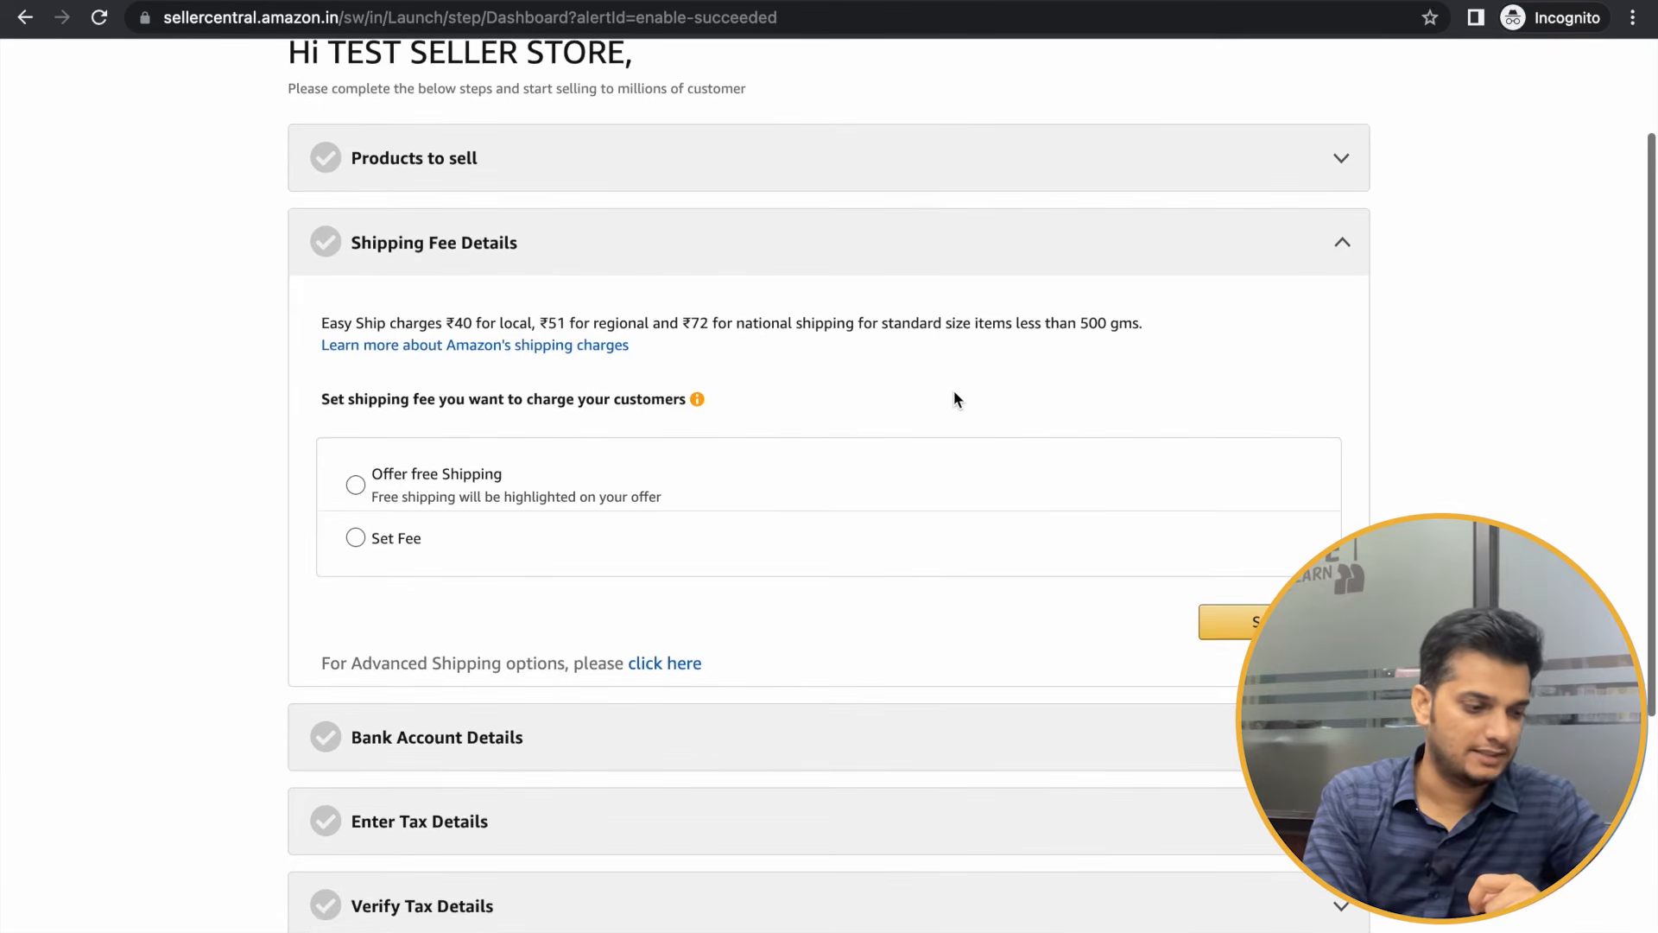
{"action": "left_click", "coordinate": [491, 501]}
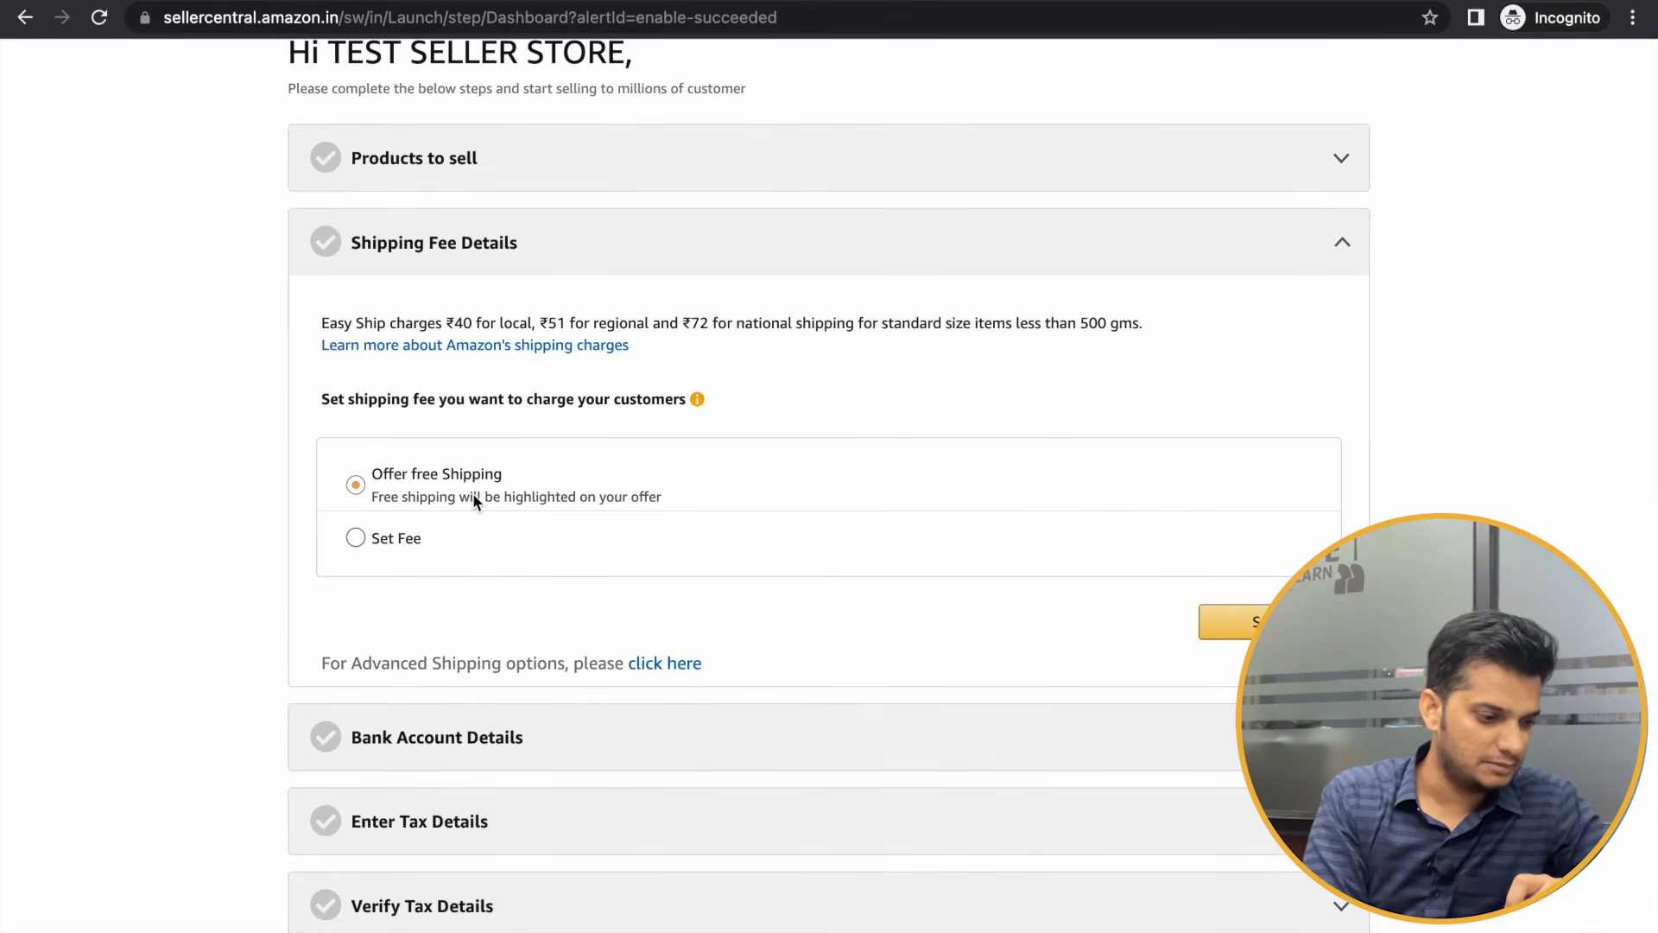
Try custom fees Local 40, Regional 50, National 60, then revert to free shipping and save
{"action": "left_click", "coordinate": [373, 541]}
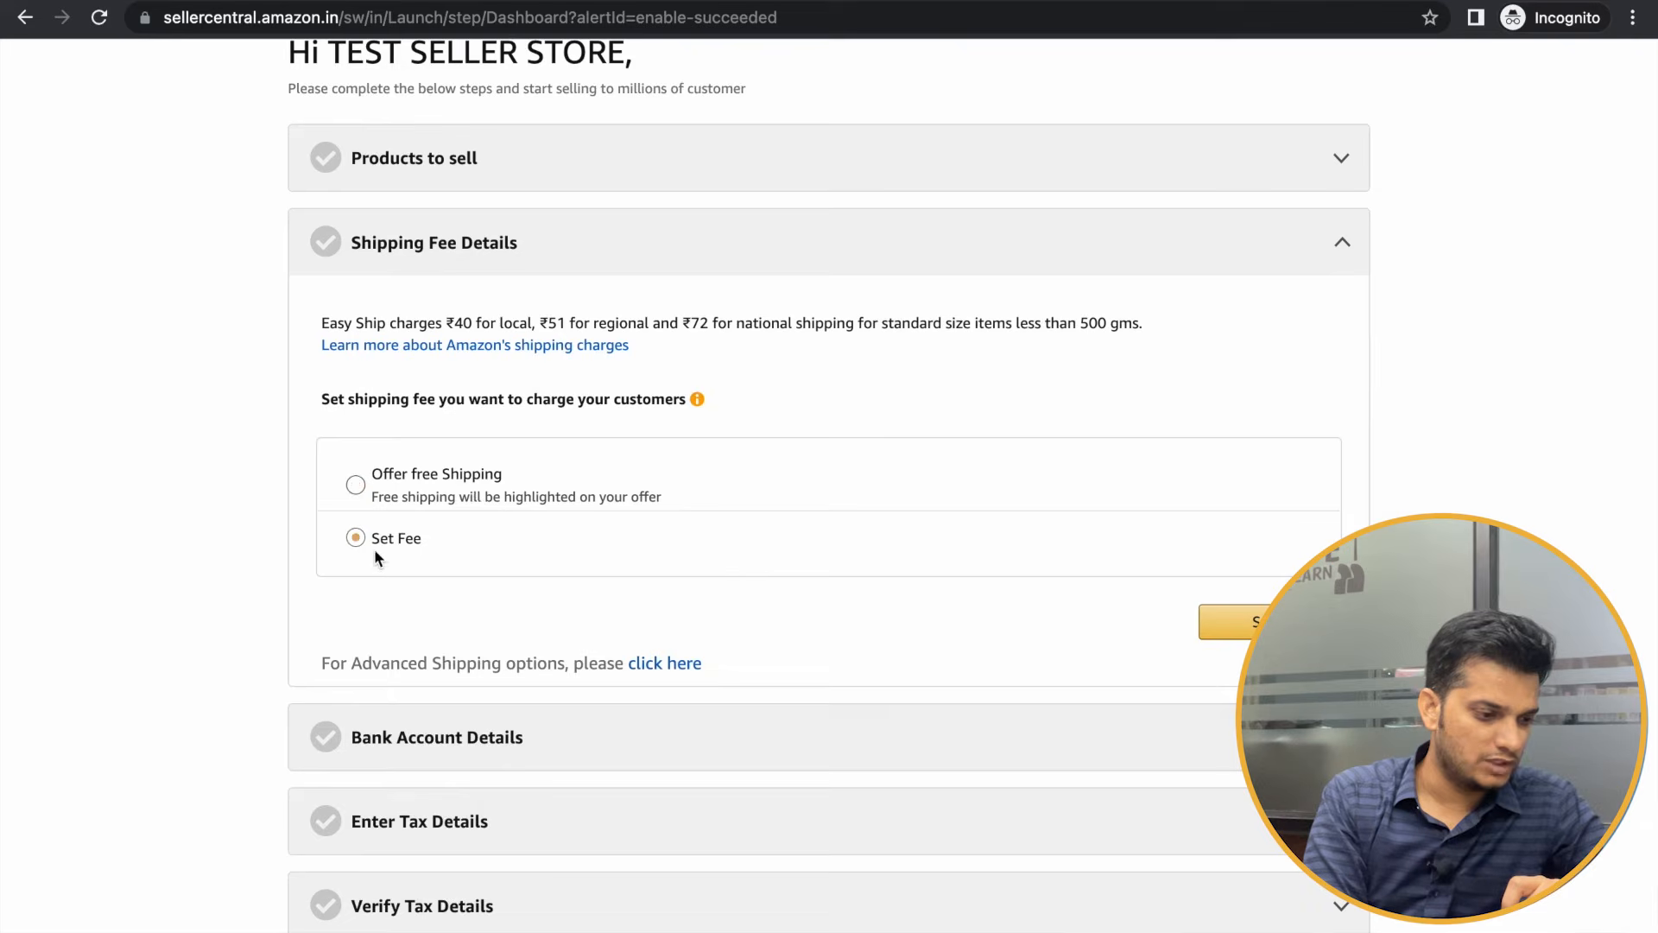
{"action": "scroll", "coordinate": [482, 536], "scroll_direction": "down", "scroll_amount": 2}
{"action": "left_click", "coordinate": [454, 534]}
{"action": "left_click", "coordinate": [789, 547]}
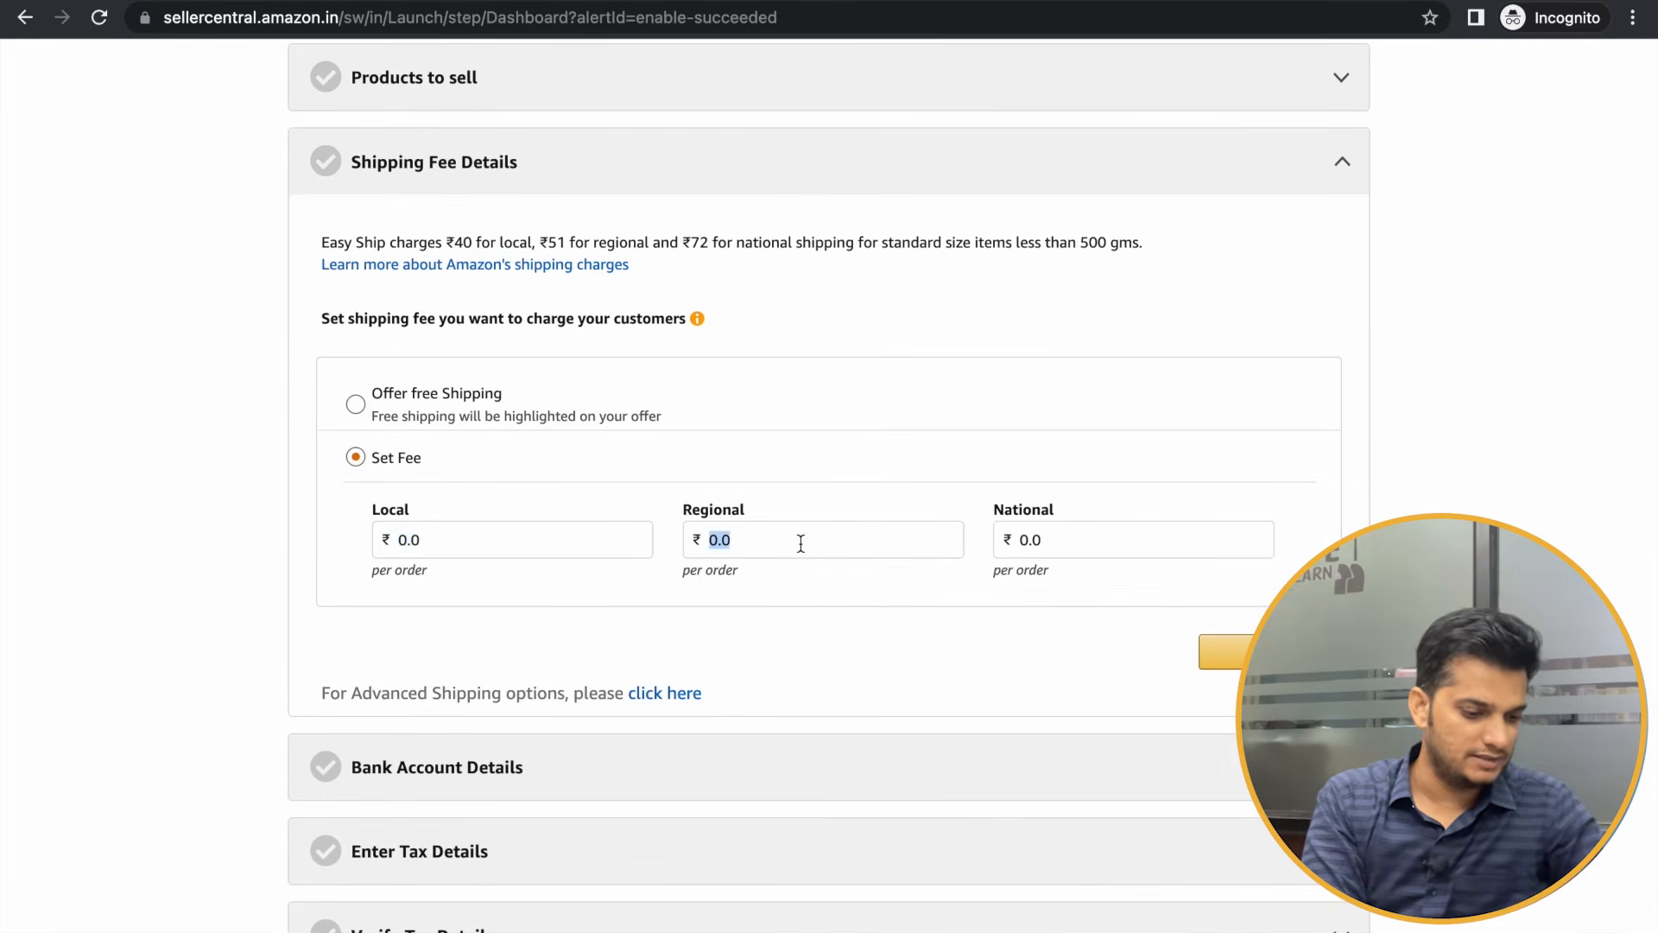
{"action": "left_click", "coordinate": [528, 549]}
{"action": "type", "text": "40"}
{"action": "key", "text": "Tab"}
{"action": "type", "text": "50"}
{"action": "key", "text": "Tab"}
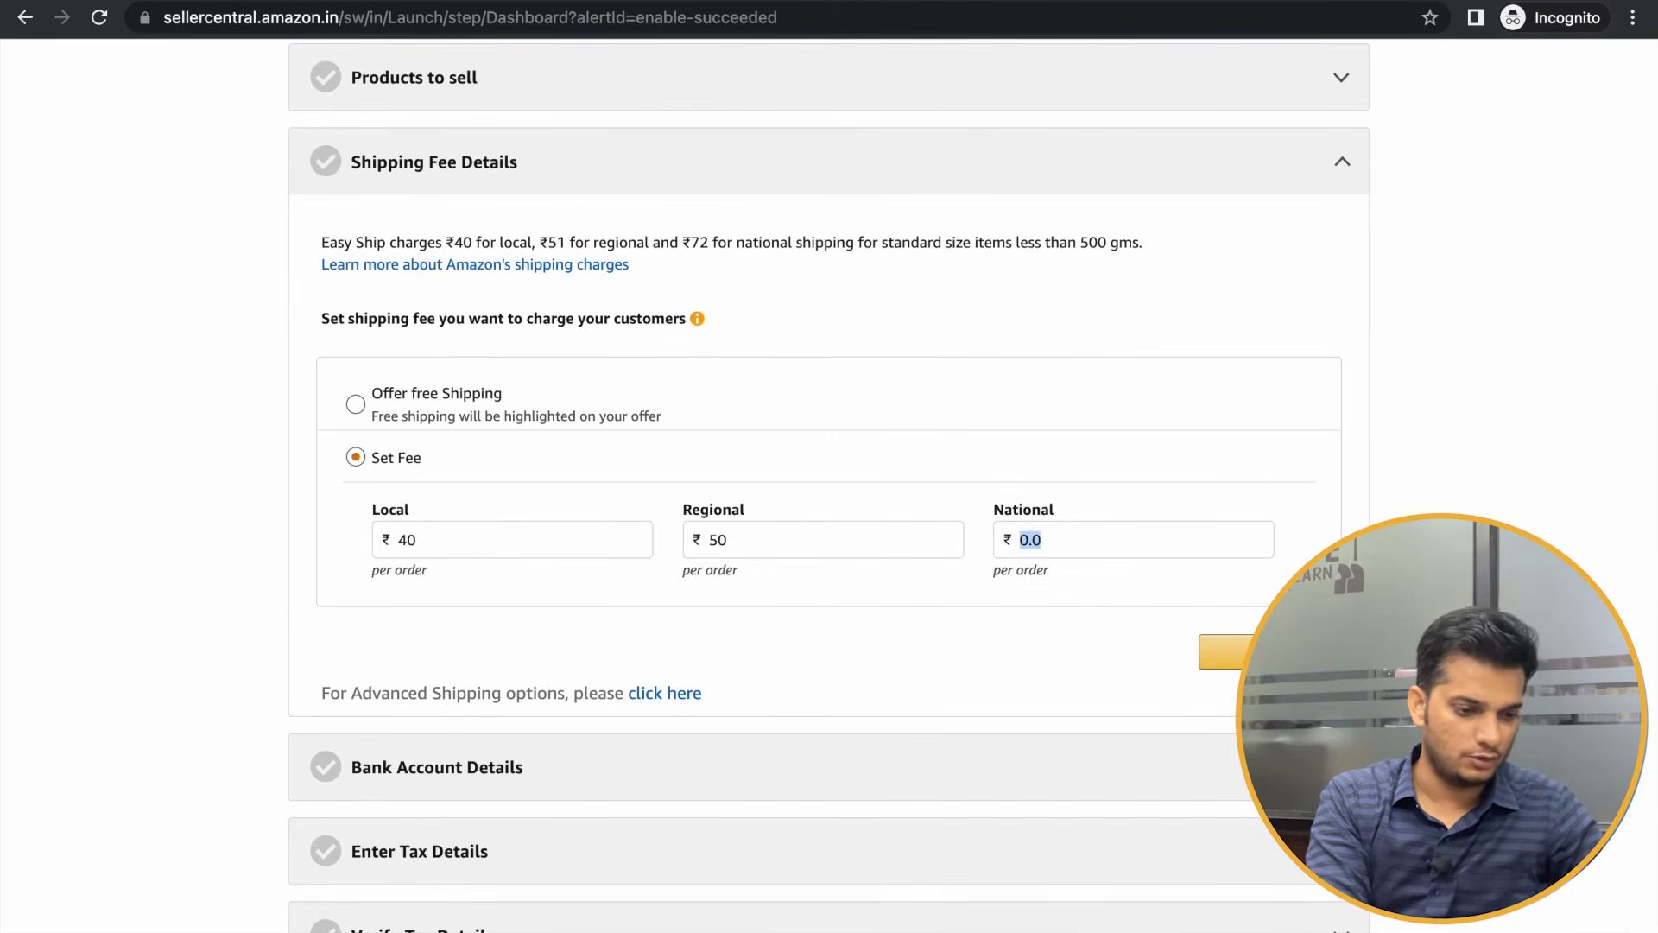
{"action": "type", "text": "60"}
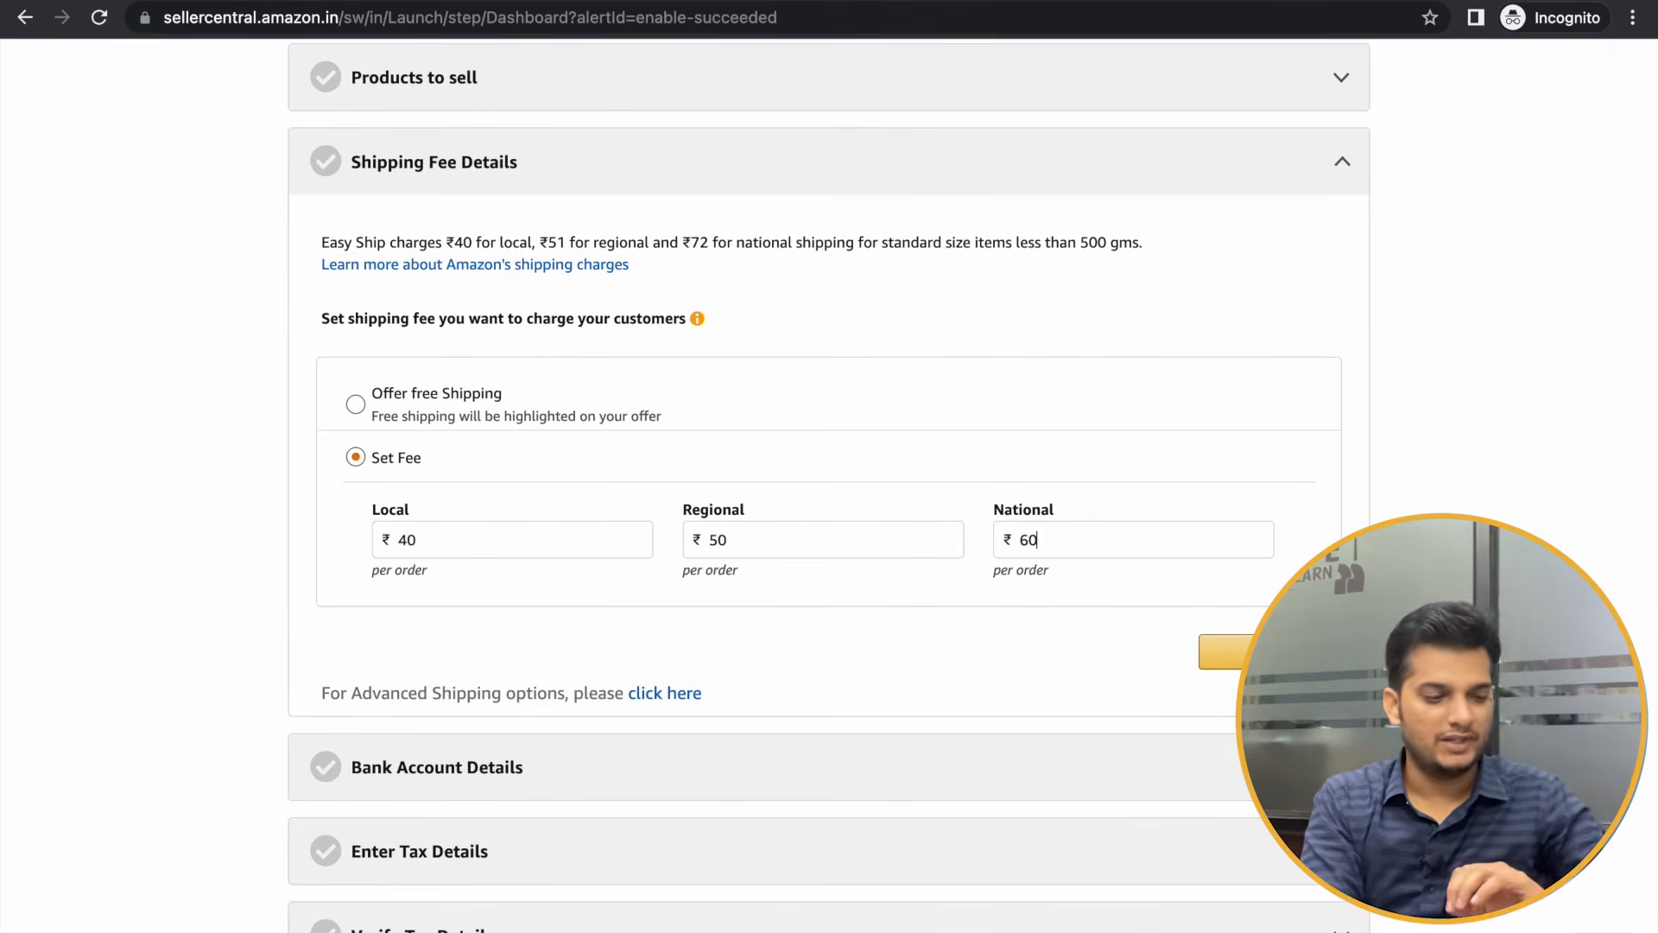
{"action": "left_click", "coordinate": [354, 404]}
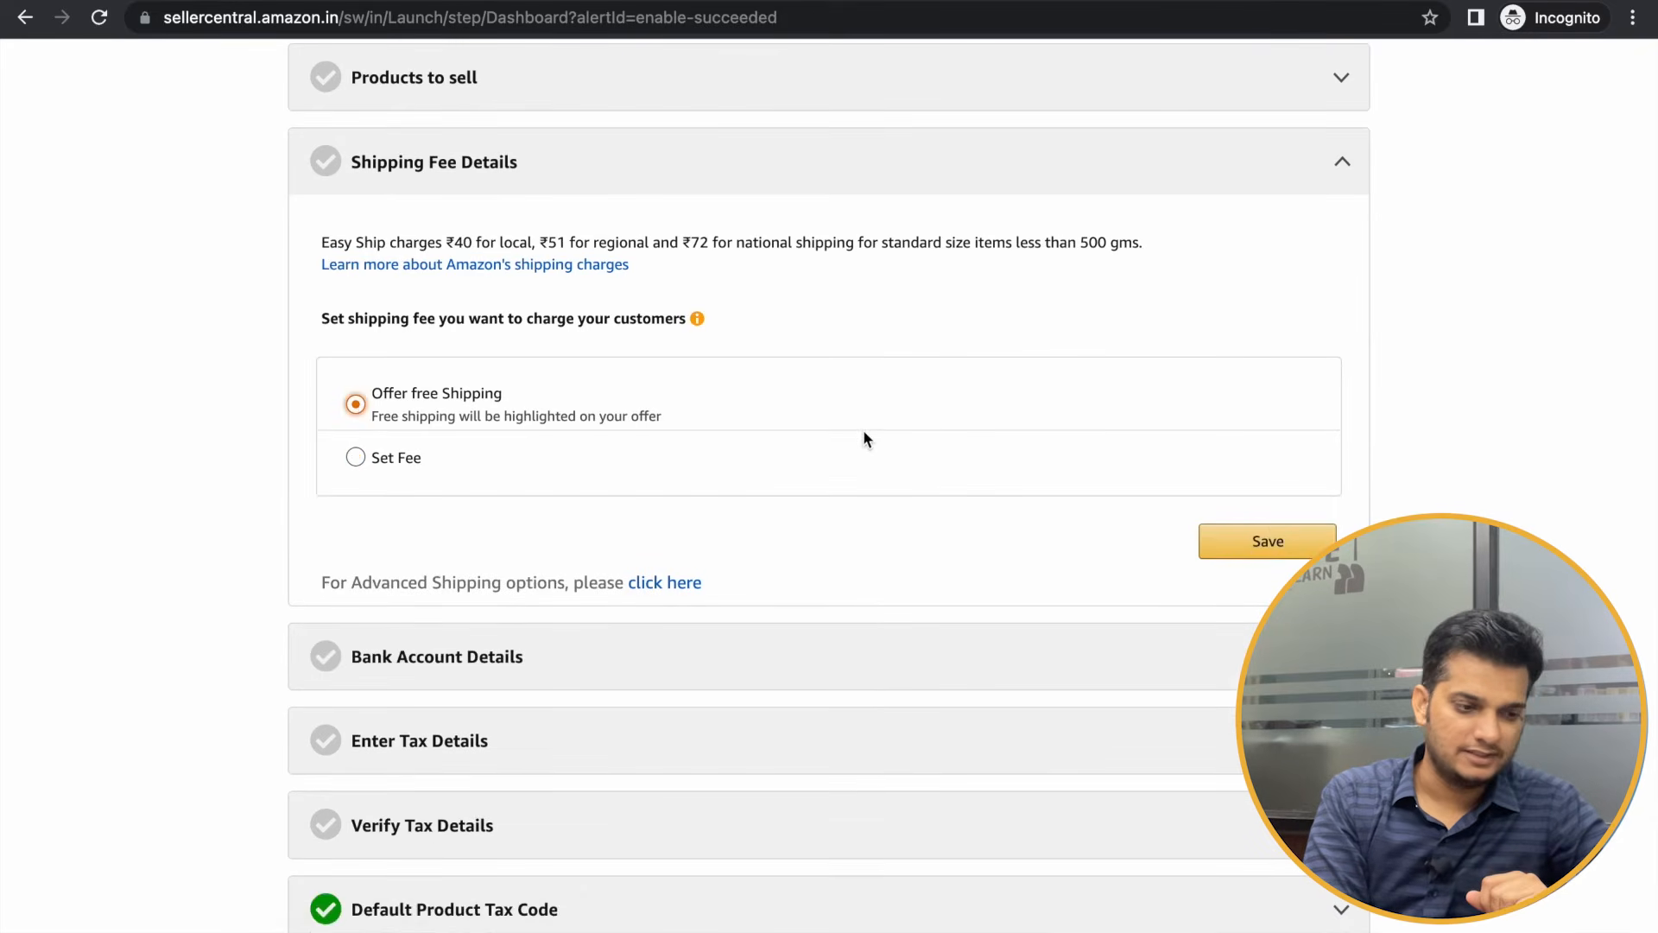
{"action": "left_click", "coordinate": [1221, 541]}
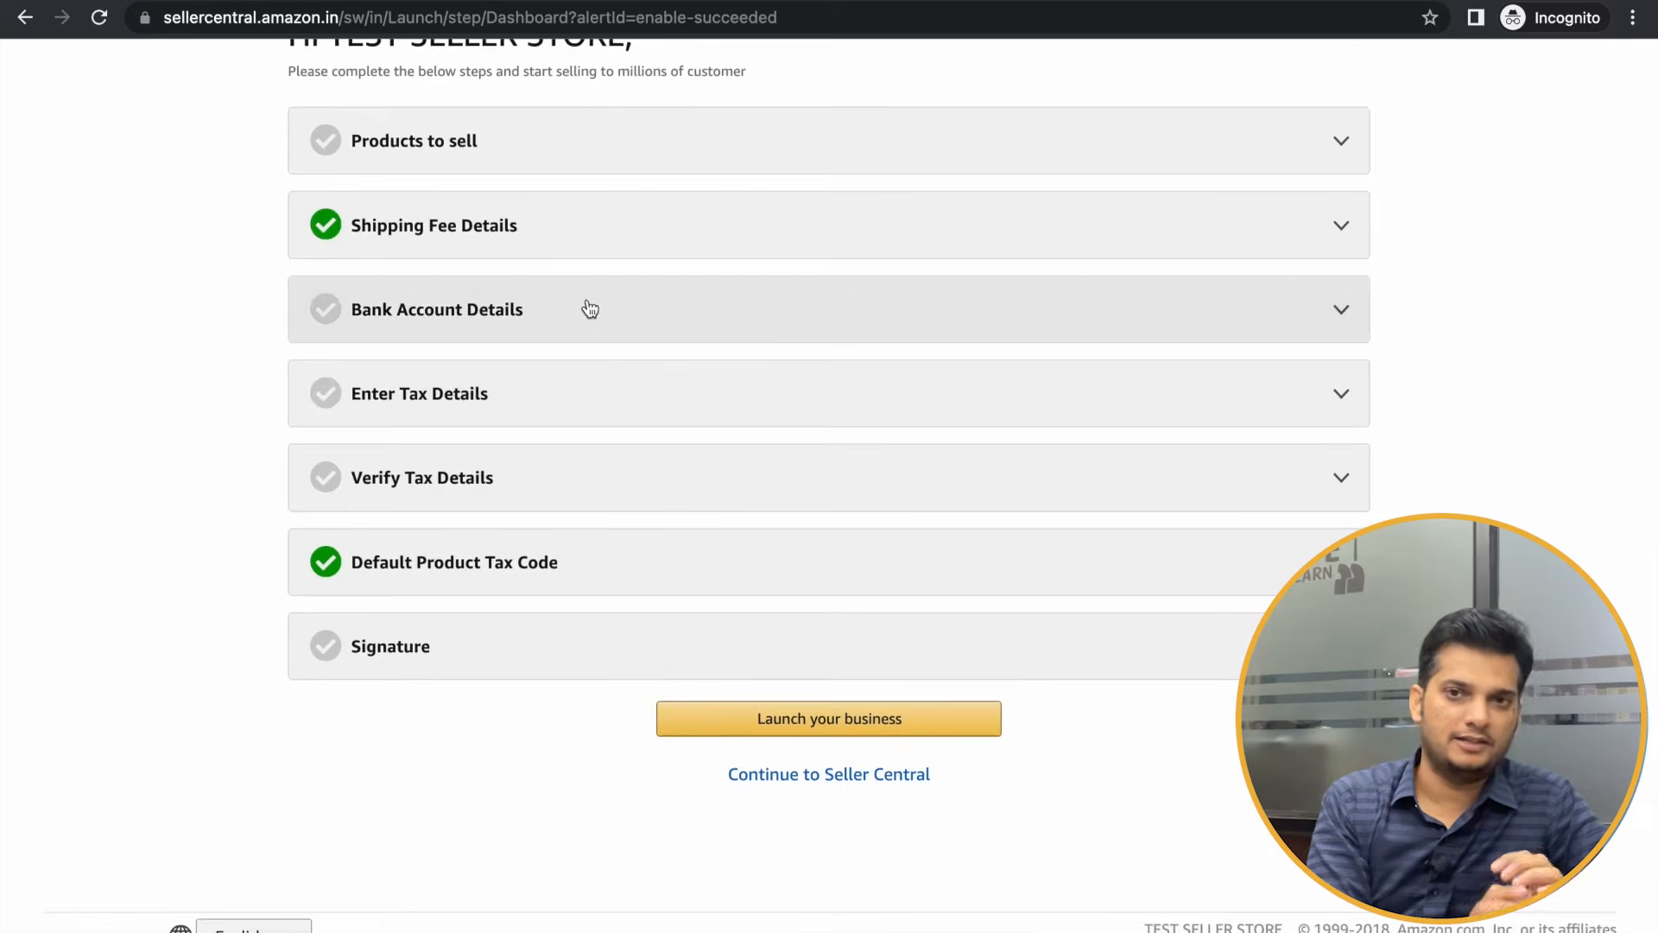
Open Bank Account Details, leave the holder and account number blank, and keep Current Account
{"action": "left_click", "coordinate": [590, 310]}
{"action": "scroll", "coordinate": [596, 376], "scroll_direction": "down", "scroll_amount": 1}
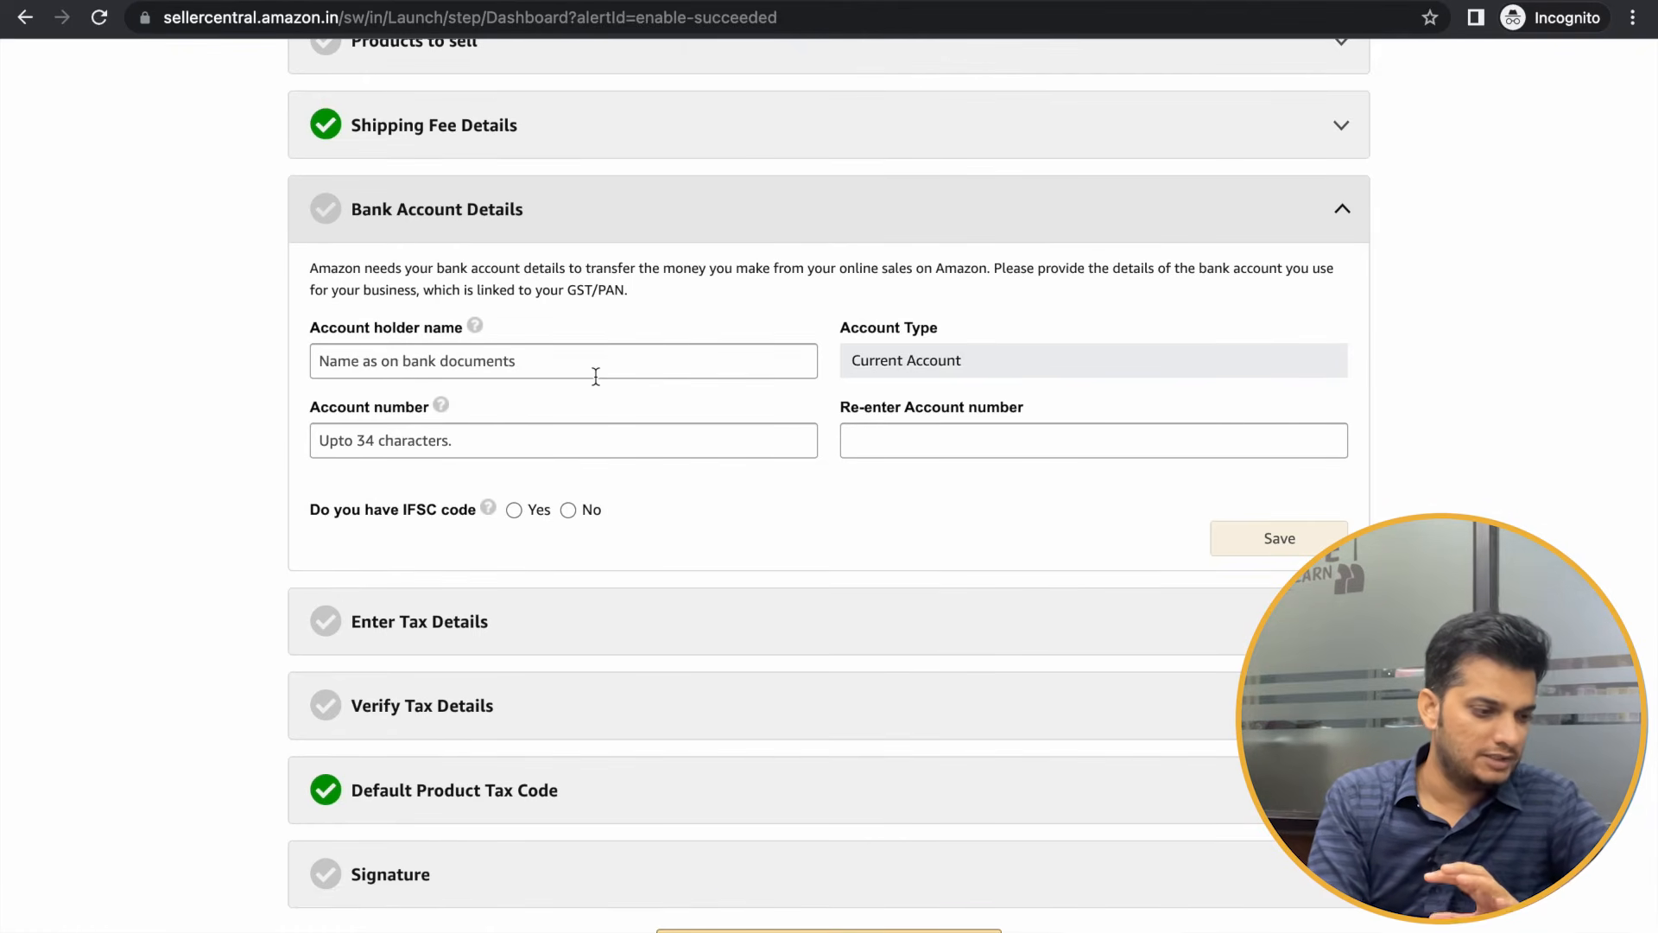
{"action": "left_click", "coordinate": [637, 374]}
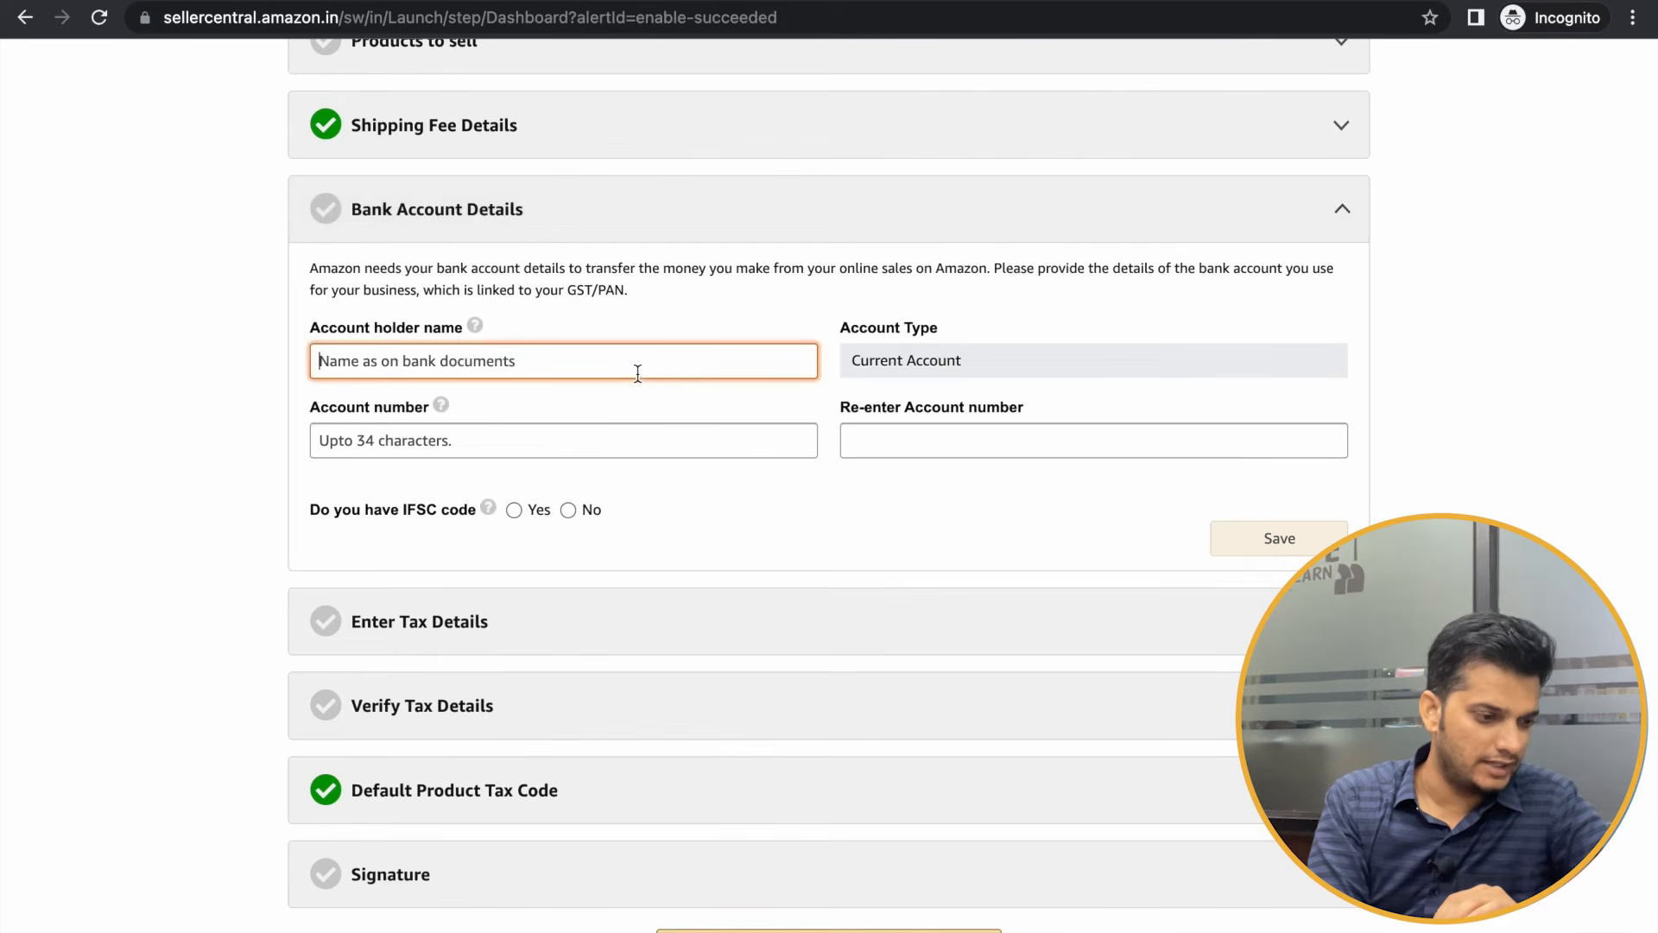
{"action": "left_click", "coordinate": [617, 429]}
{"action": "left_click", "coordinate": [961, 366]}
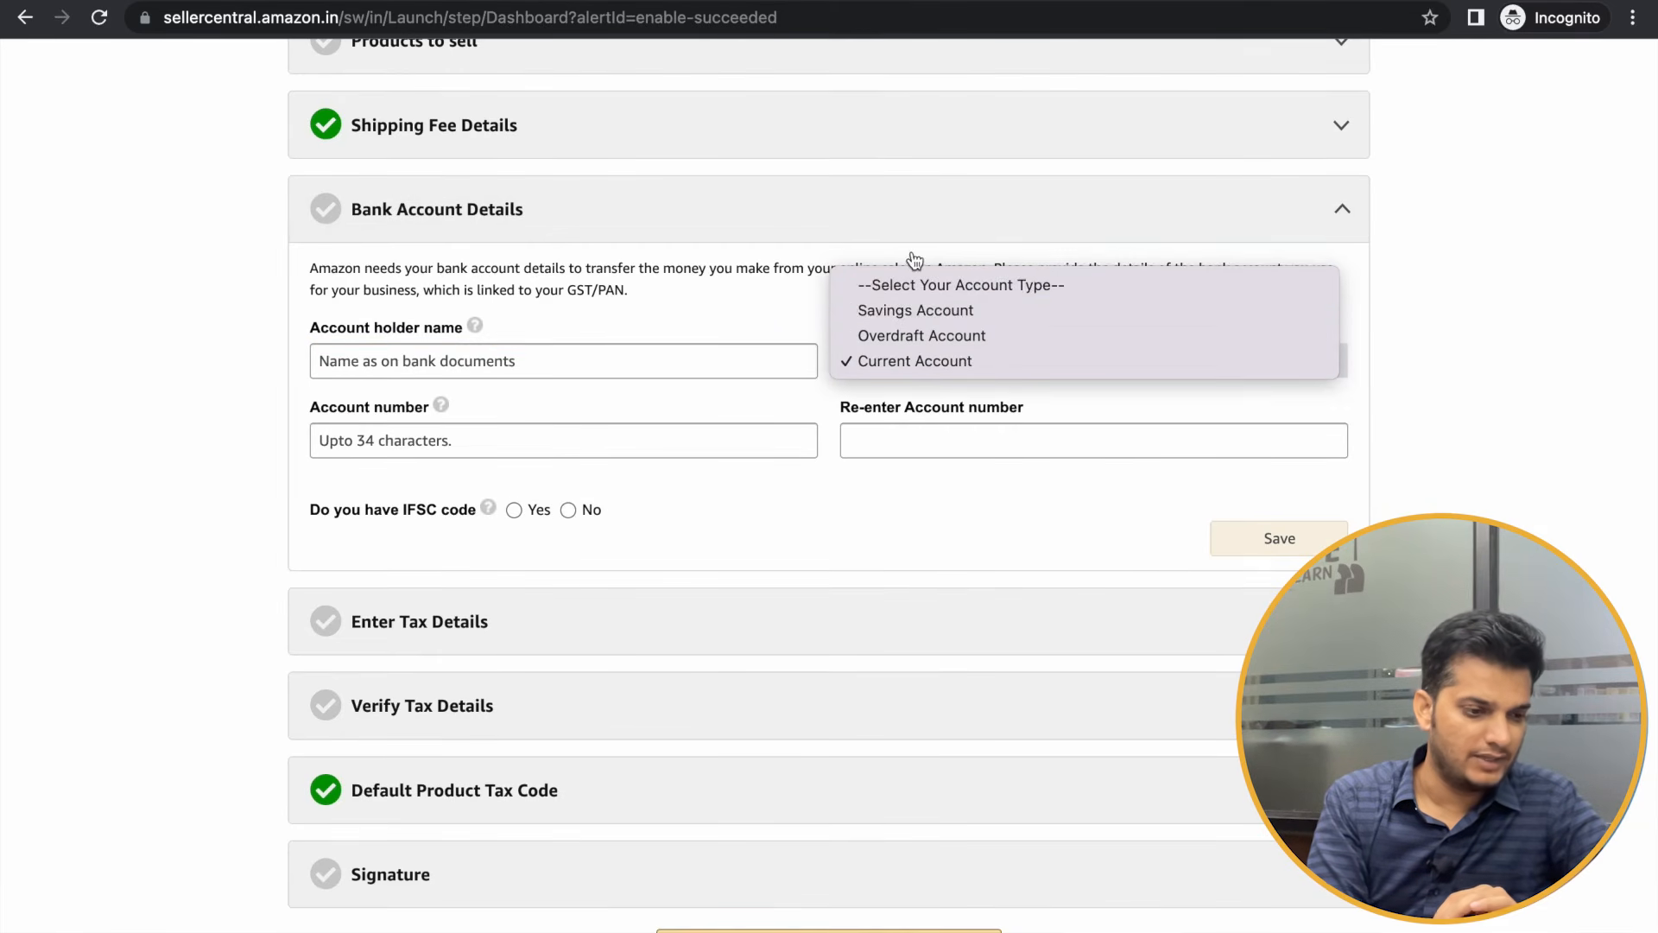
{"action": "left_click", "coordinate": [881, 406]}
{"action": "left_click", "coordinate": [932, 355]}
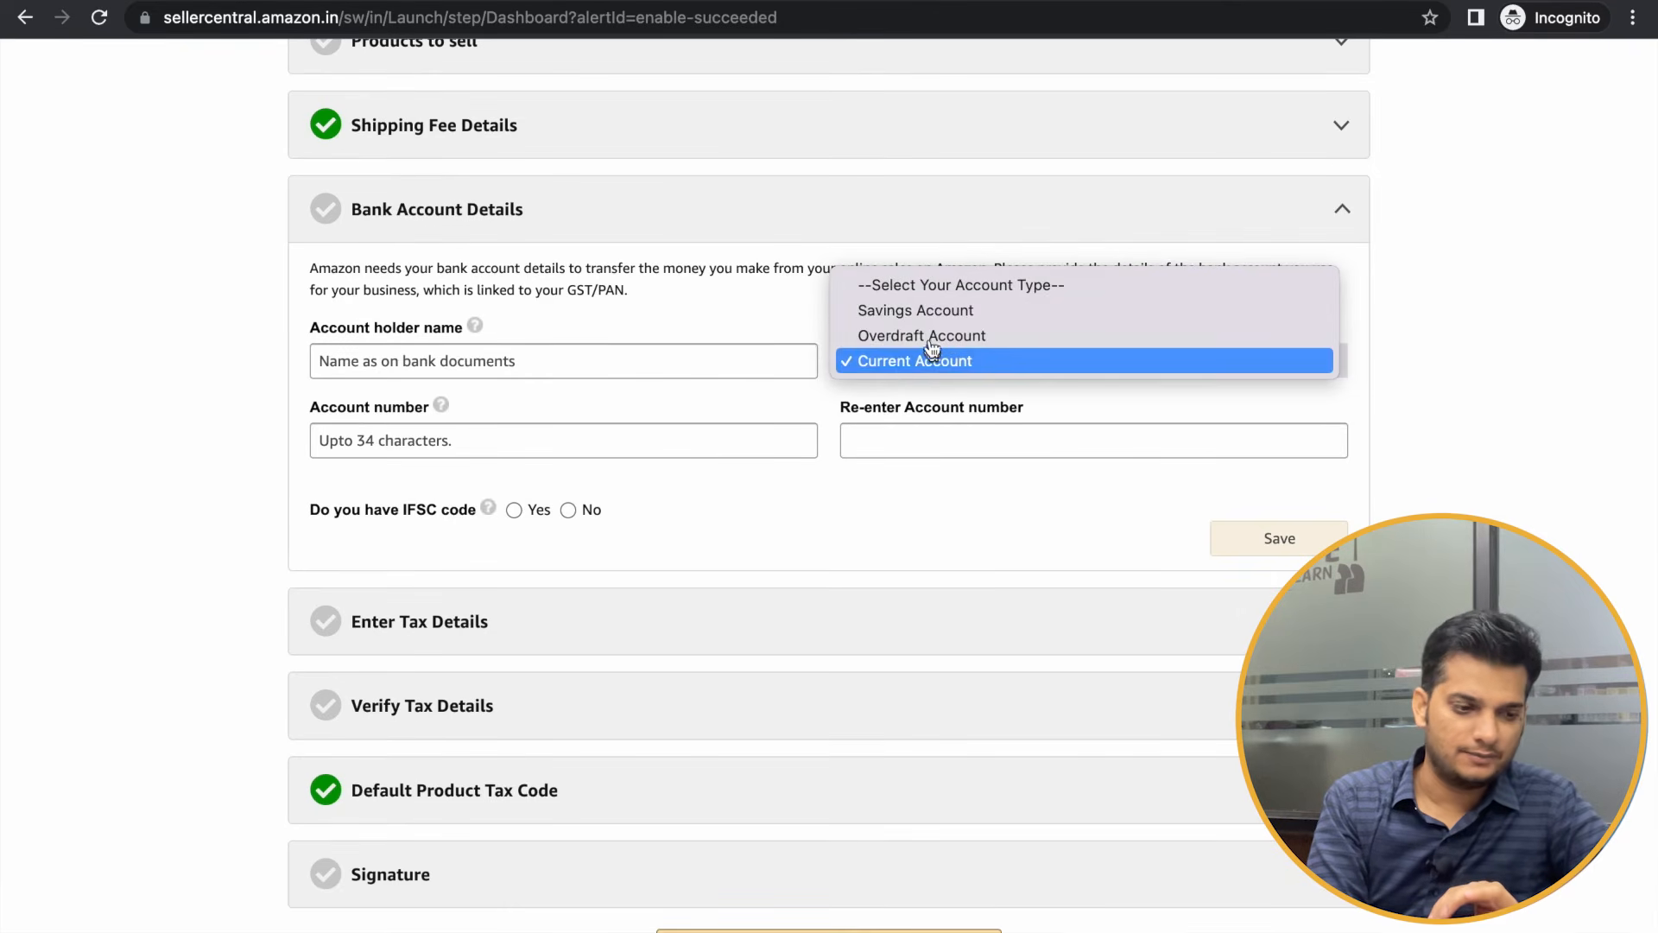
{"action": "left_click", "coordinate": [961, 399]}
{"action": "scroll", "coordinate": [958, 395], "scroll_direction": "down", "scroll_amount": 1}
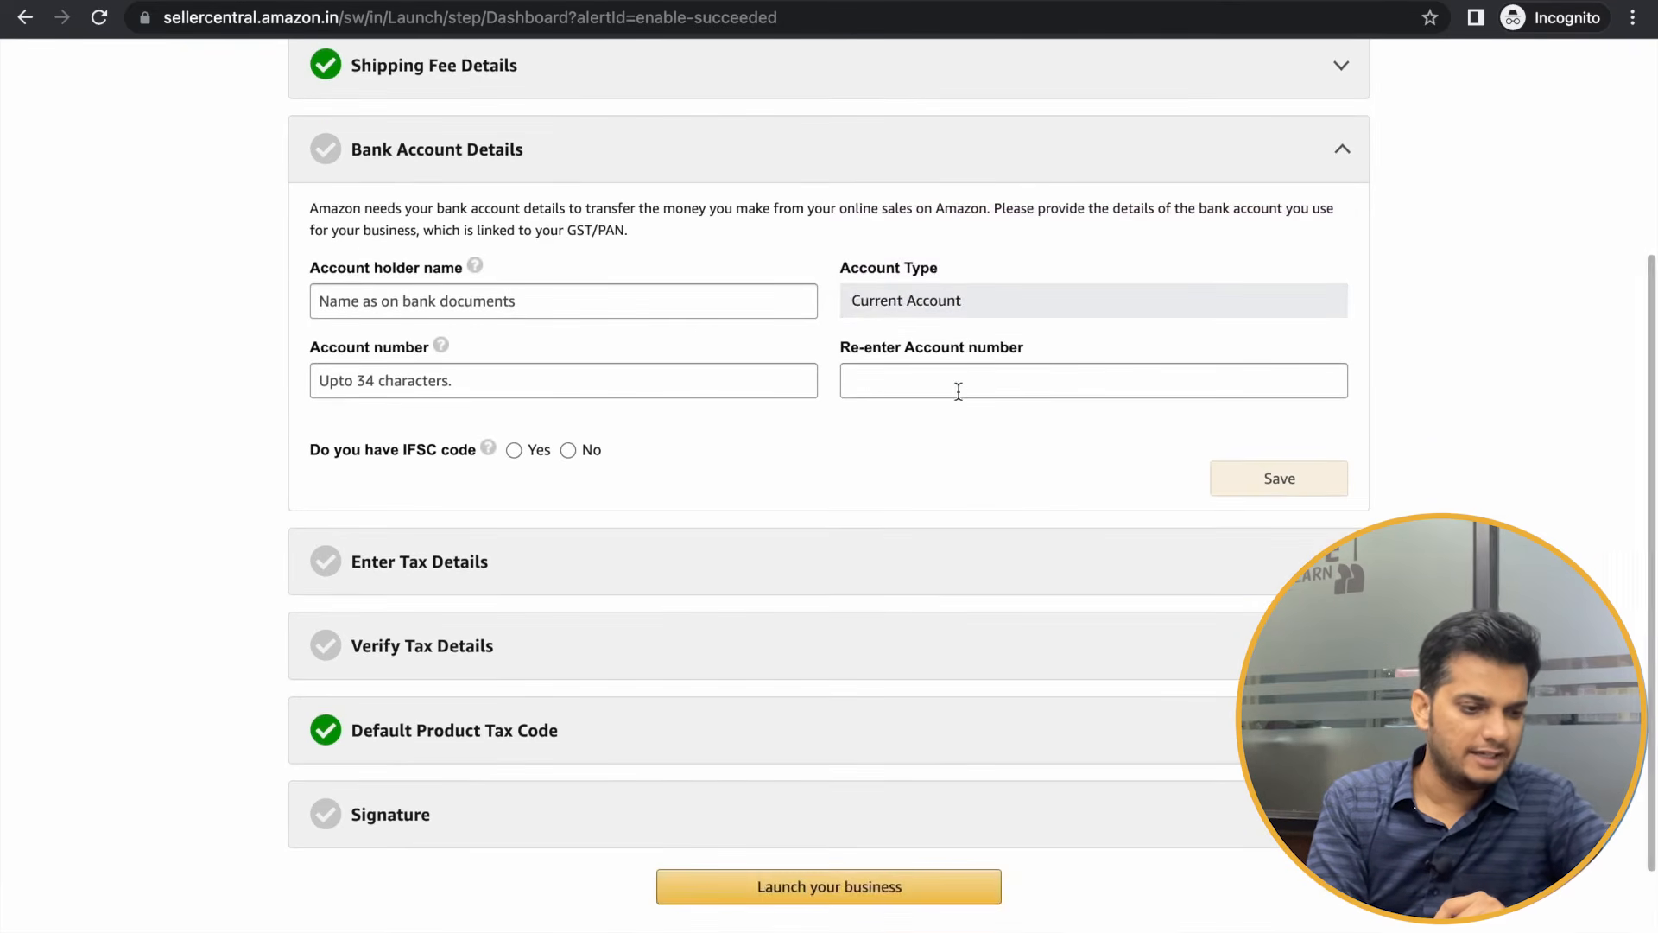
{"action": "left_click", "coordinate": [948, 299]}
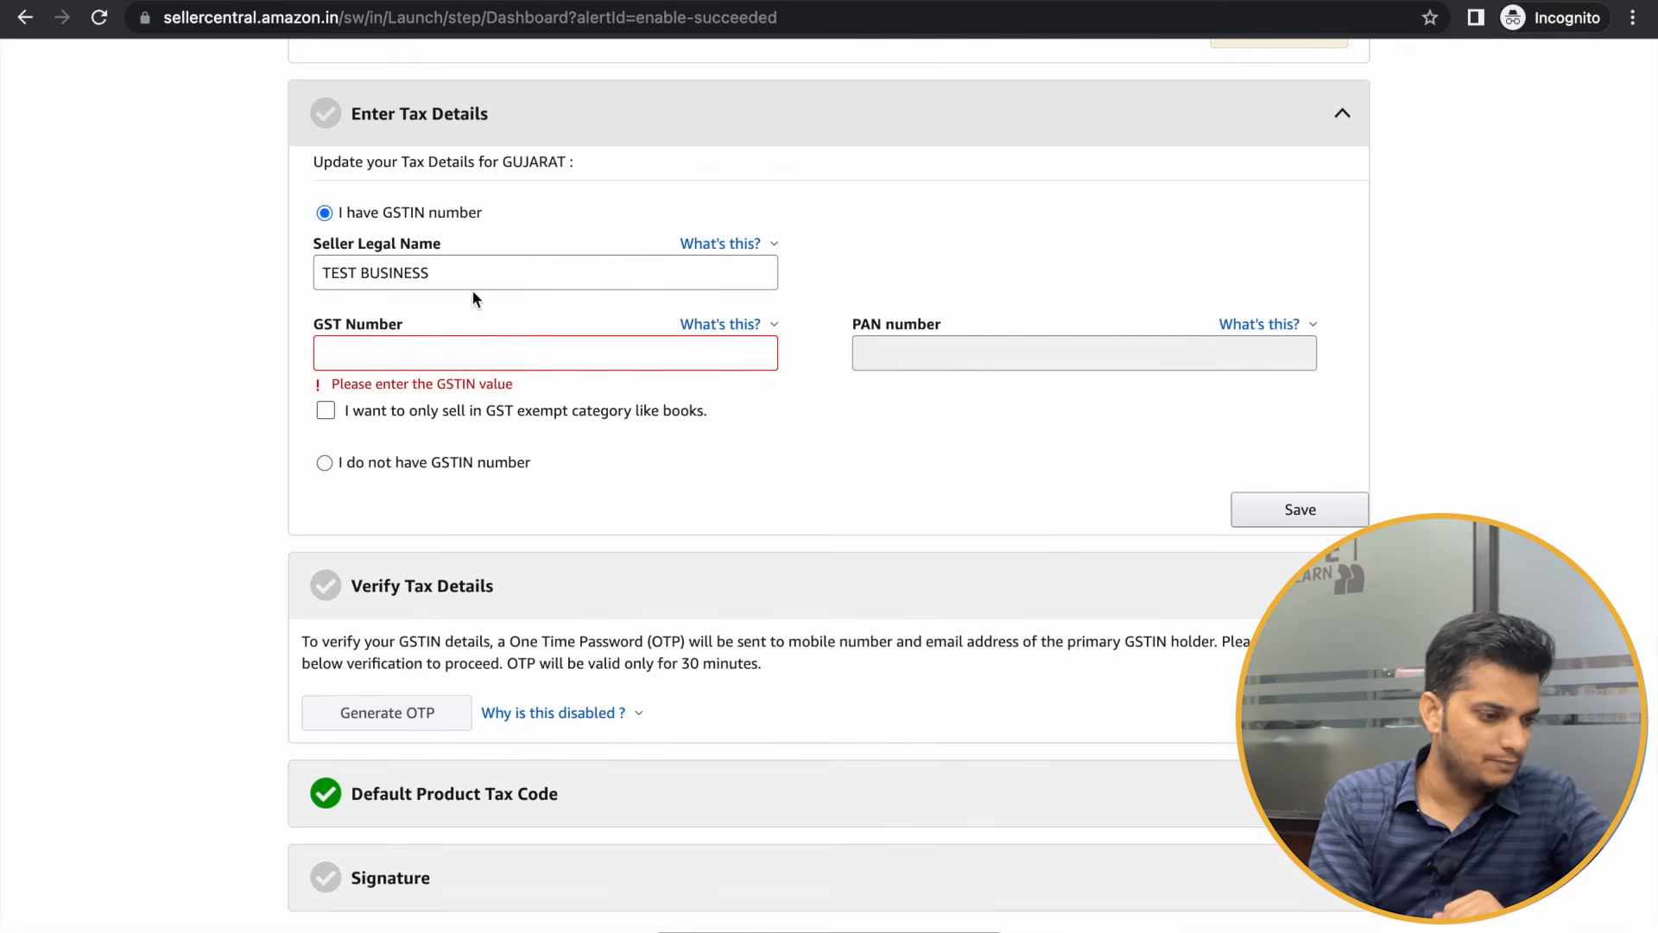
Toggle the GST-exempt-only option off again and read the OTP verification explanation
{"action": "left_click", "coordinate": [470, 350]}
{"action": "left_click", "coordinate": [498, 397]}
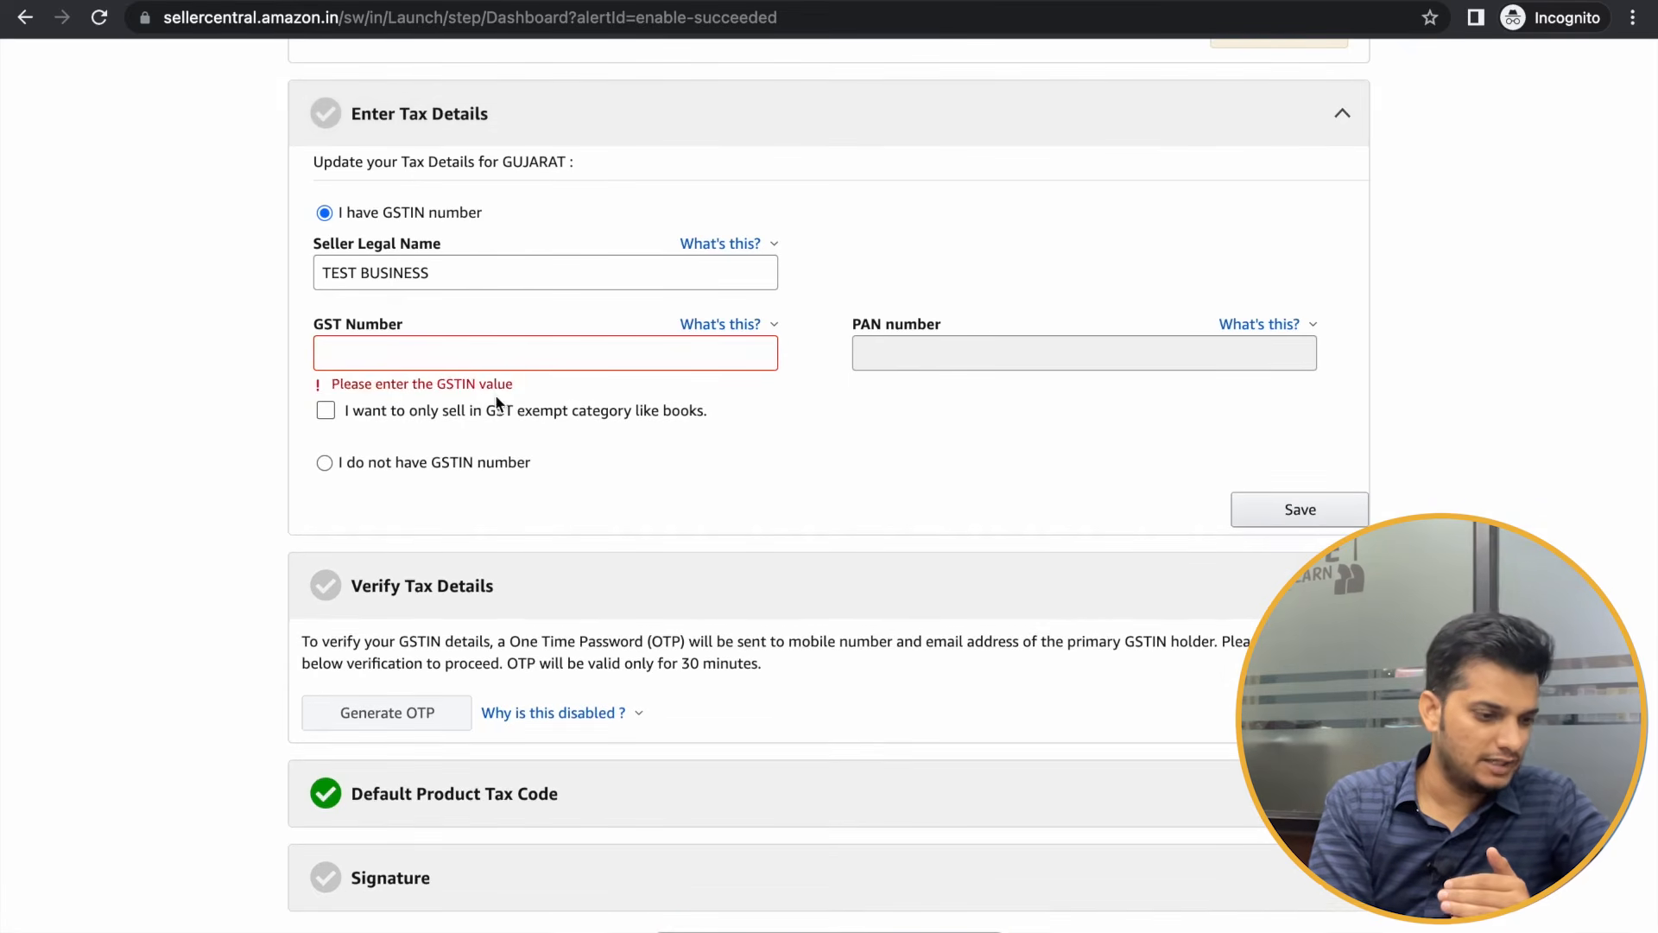
{"action": "left_click", "coordinate": [324, 412]}
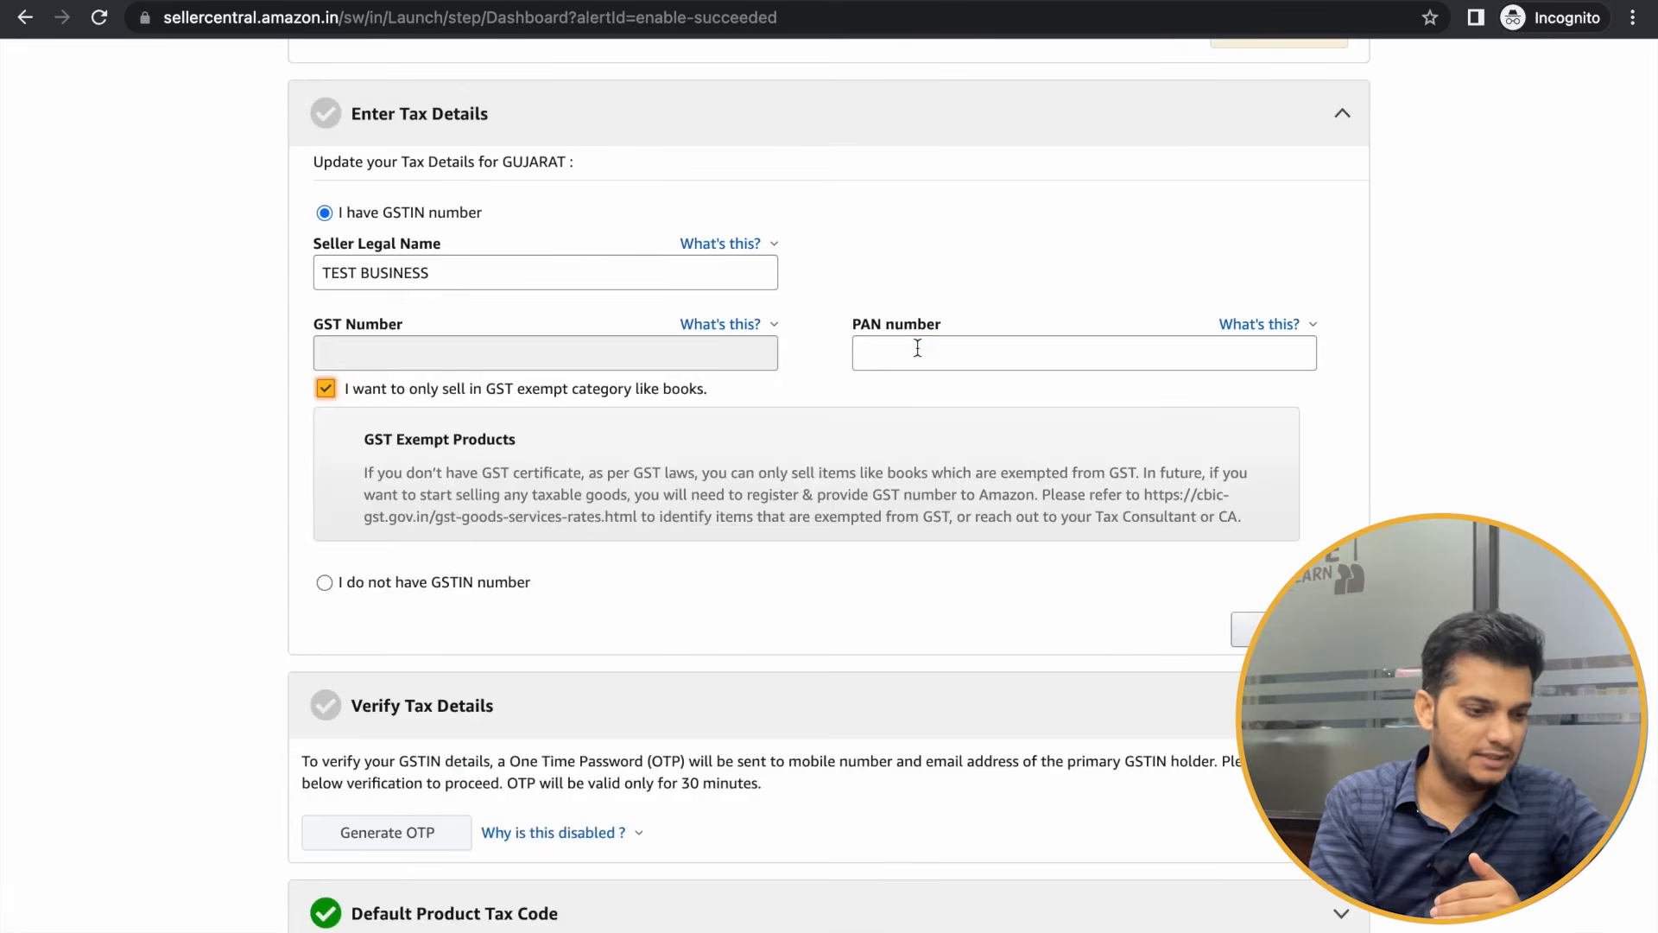
{"action": "left_click", "coordinate": [325, 389]}
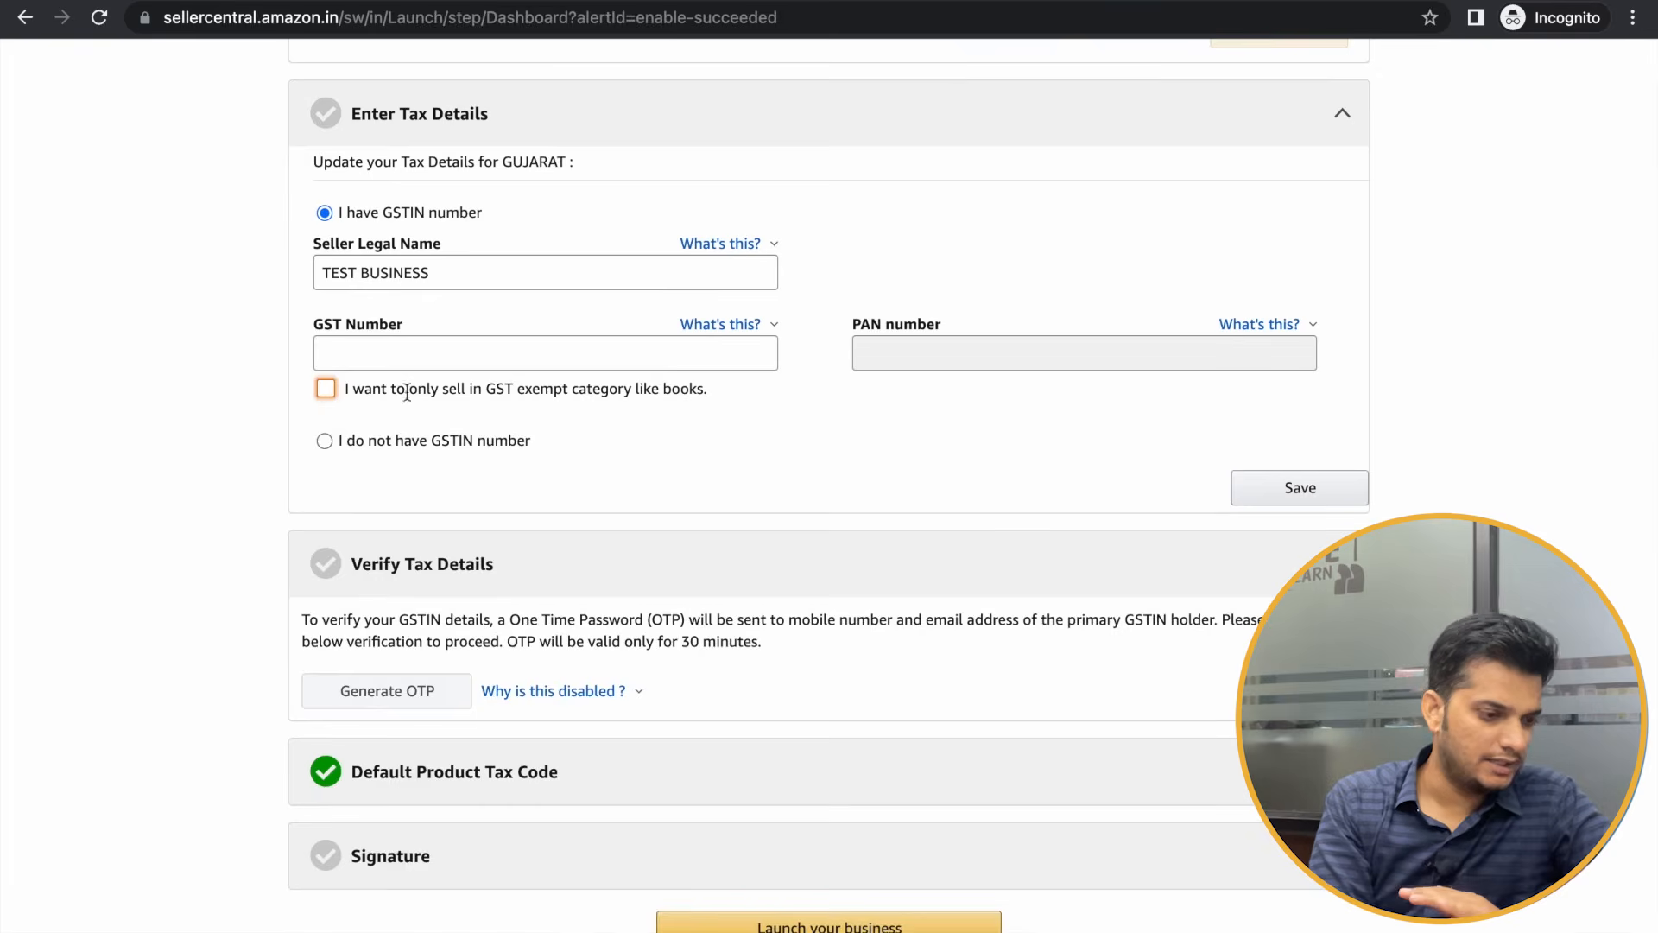
{"action": "scroll", "coordinate": [524, 417], "scroll_direction": "down", "scroll_amount": 1}
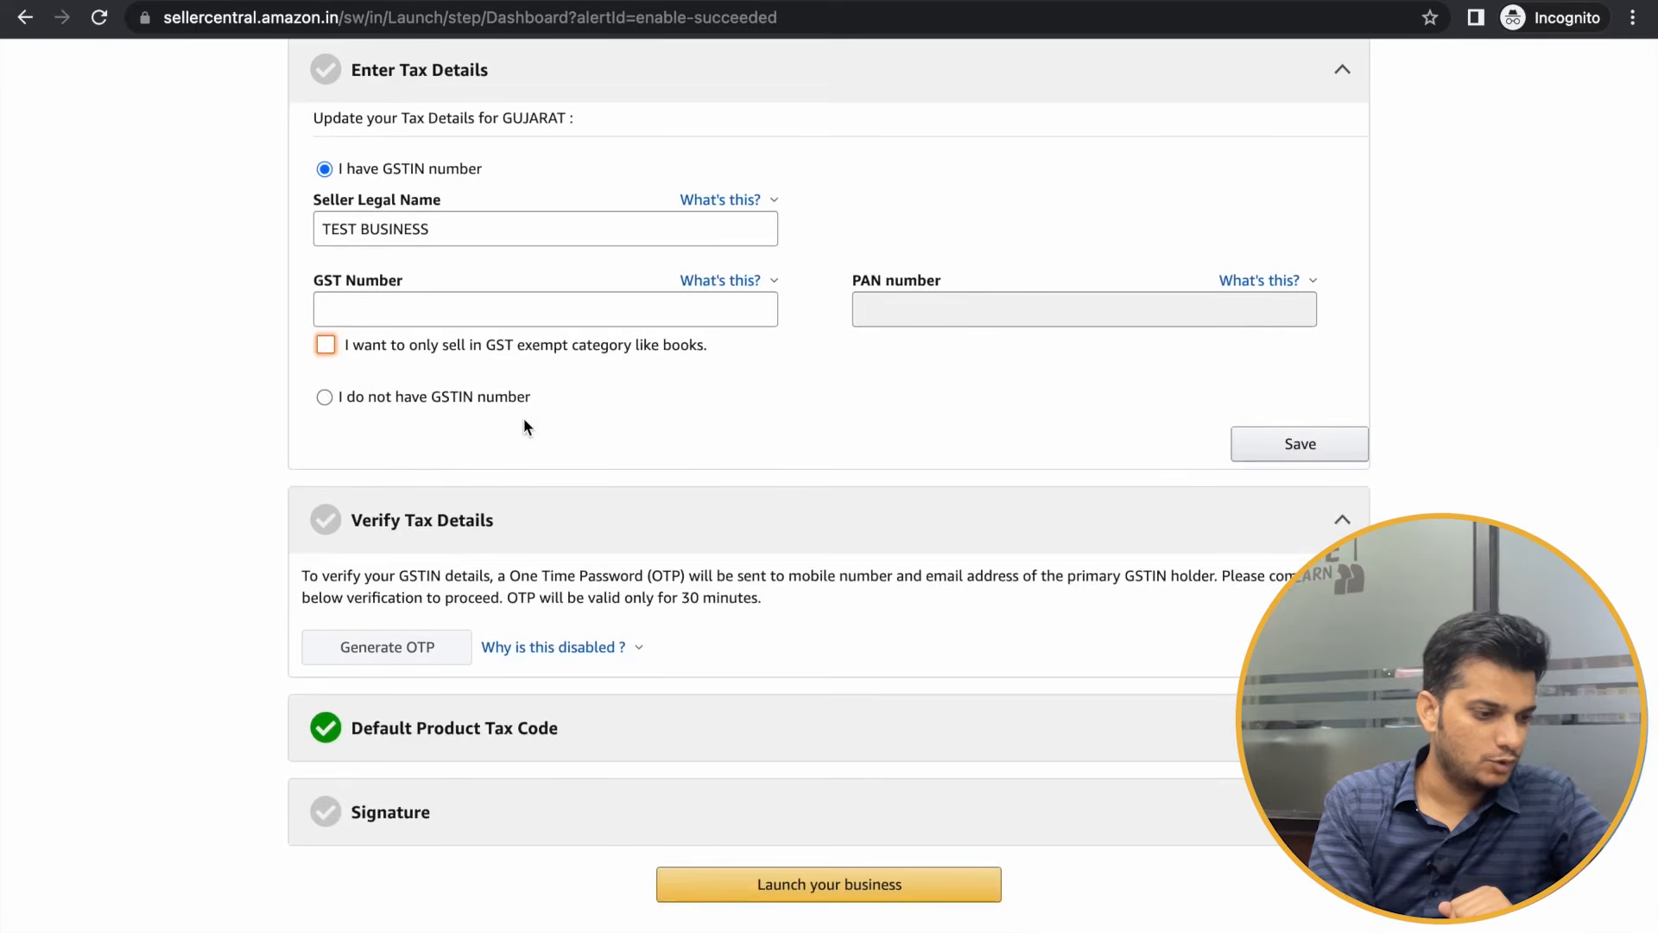
{"action": "scroll", "coordinate": [656, 414], "scroll_direction": "down", "scroll_amount": 3}
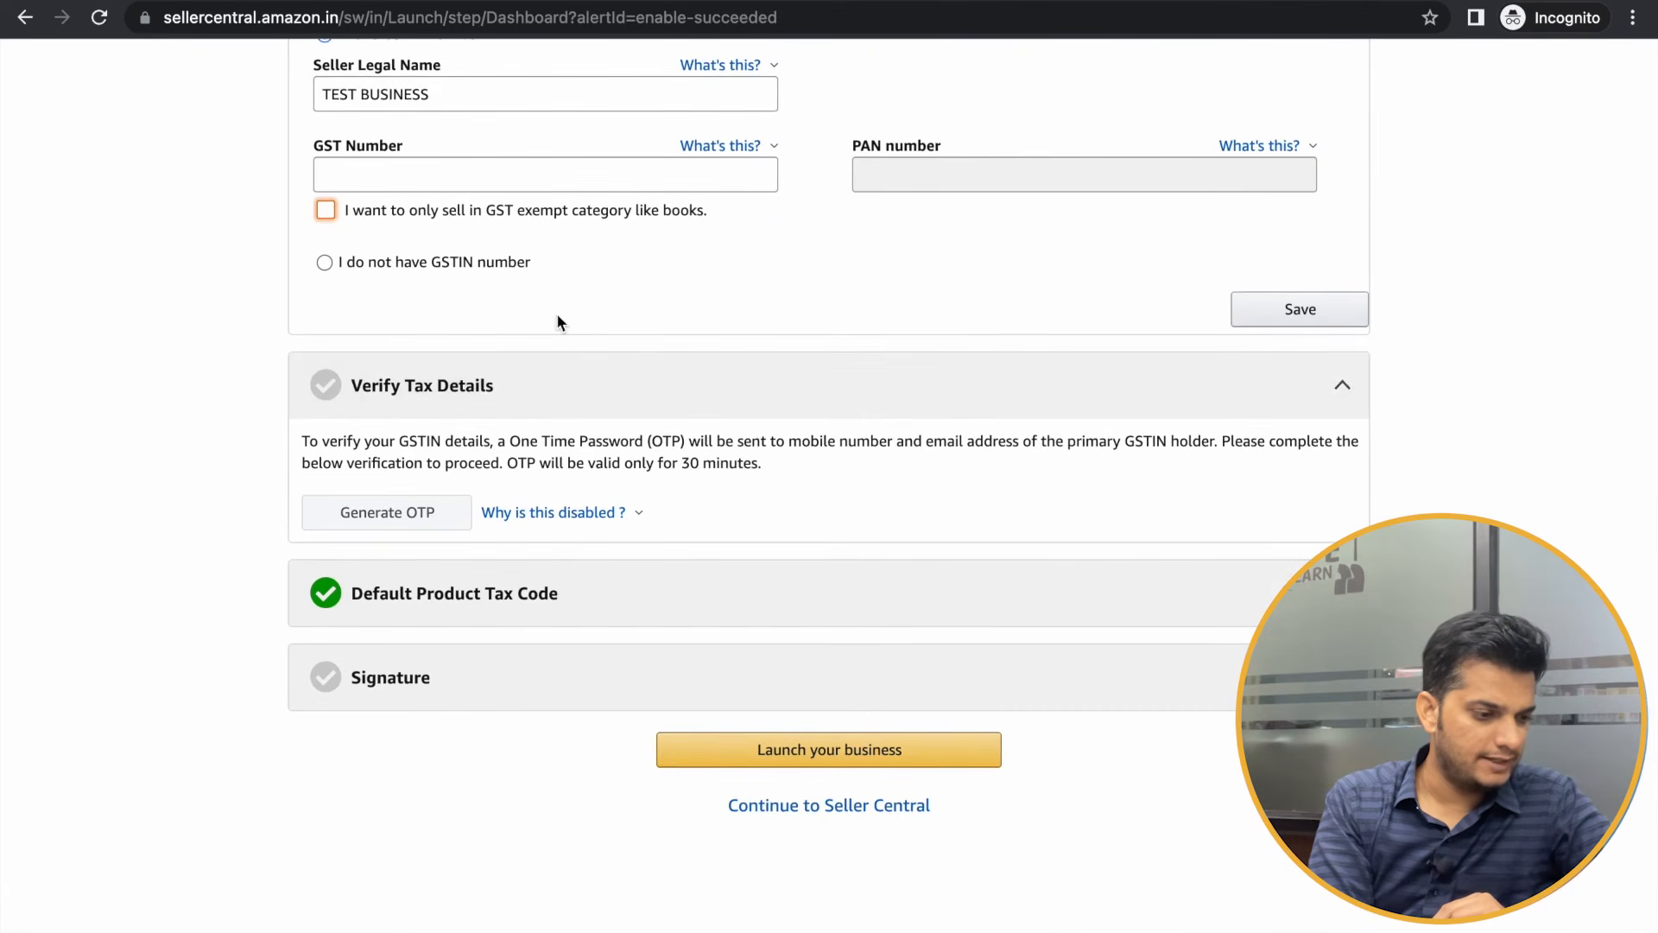
{"action": "scroll", "coordinate": [483, 345], "scroll_direction": "down", "scroll_amount": 1}
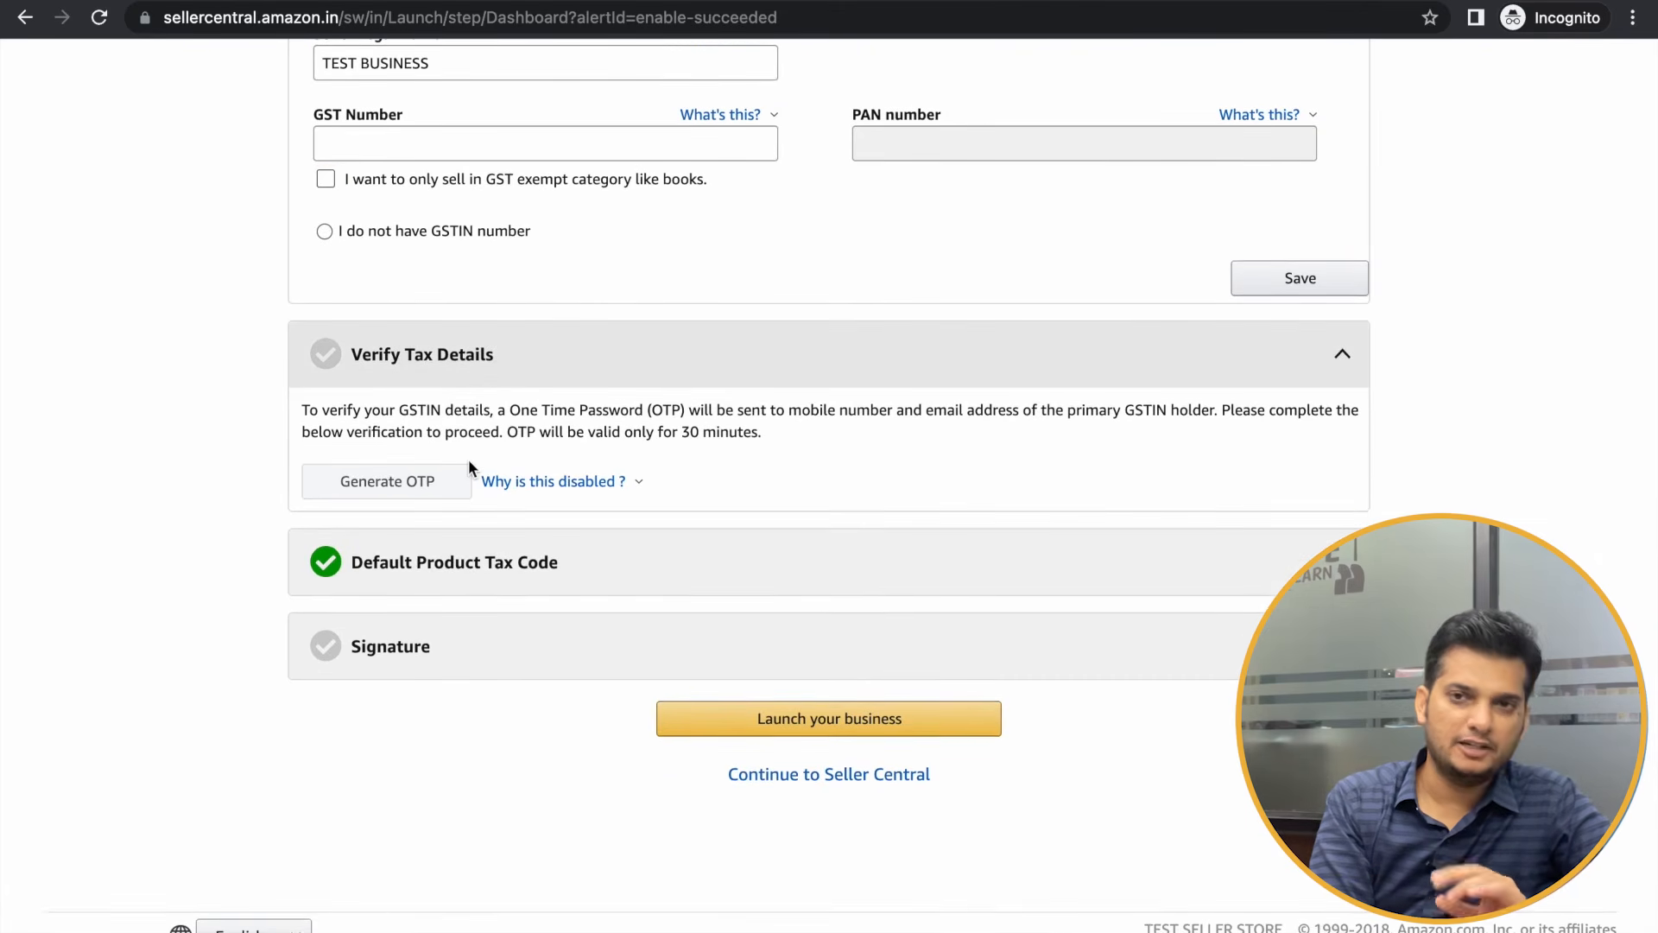
{"action": "left_click_drag", "start_coordinate": [300, 411], "coordinate": [560, 411]}
{"action": "left_click", "coordinate": [613, 413]}
{"action": "double_click", "coordinate": [614, 411]}
{"action": "double_click", "coordinate": [666, 410]}
{"action": "double_click", "coordinate": [696, 409]}
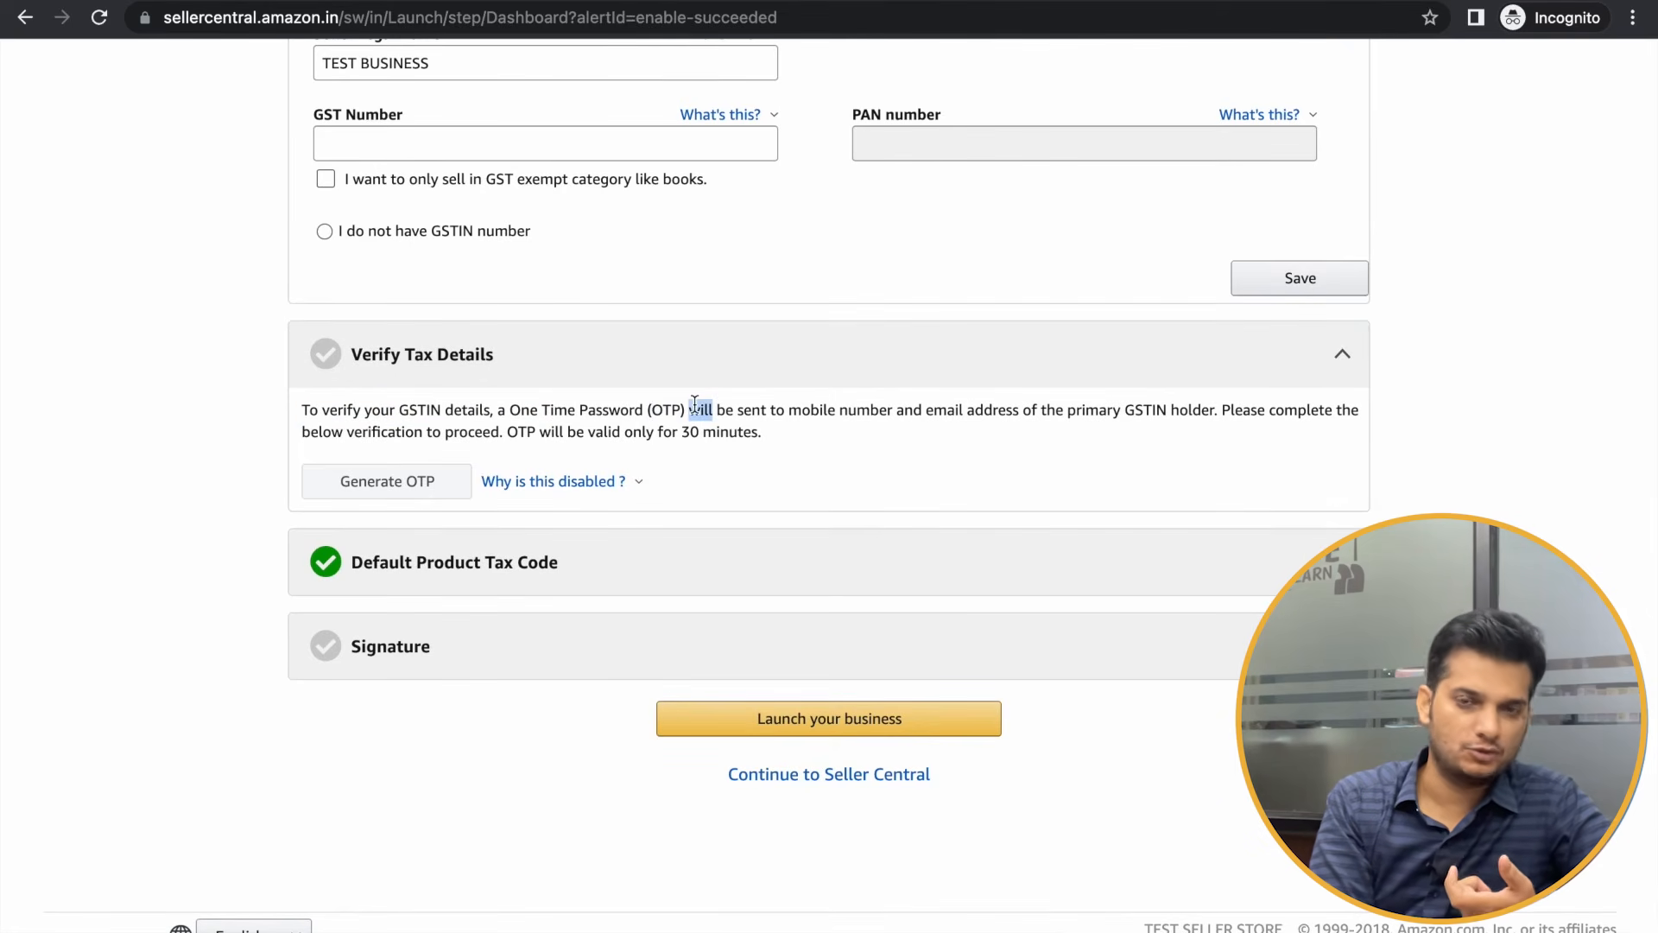
Try the disabled Generate OTP button, then scroll to the Default Product Tax Code section
{"action": "left_click", "coordinate": [377, 482]}
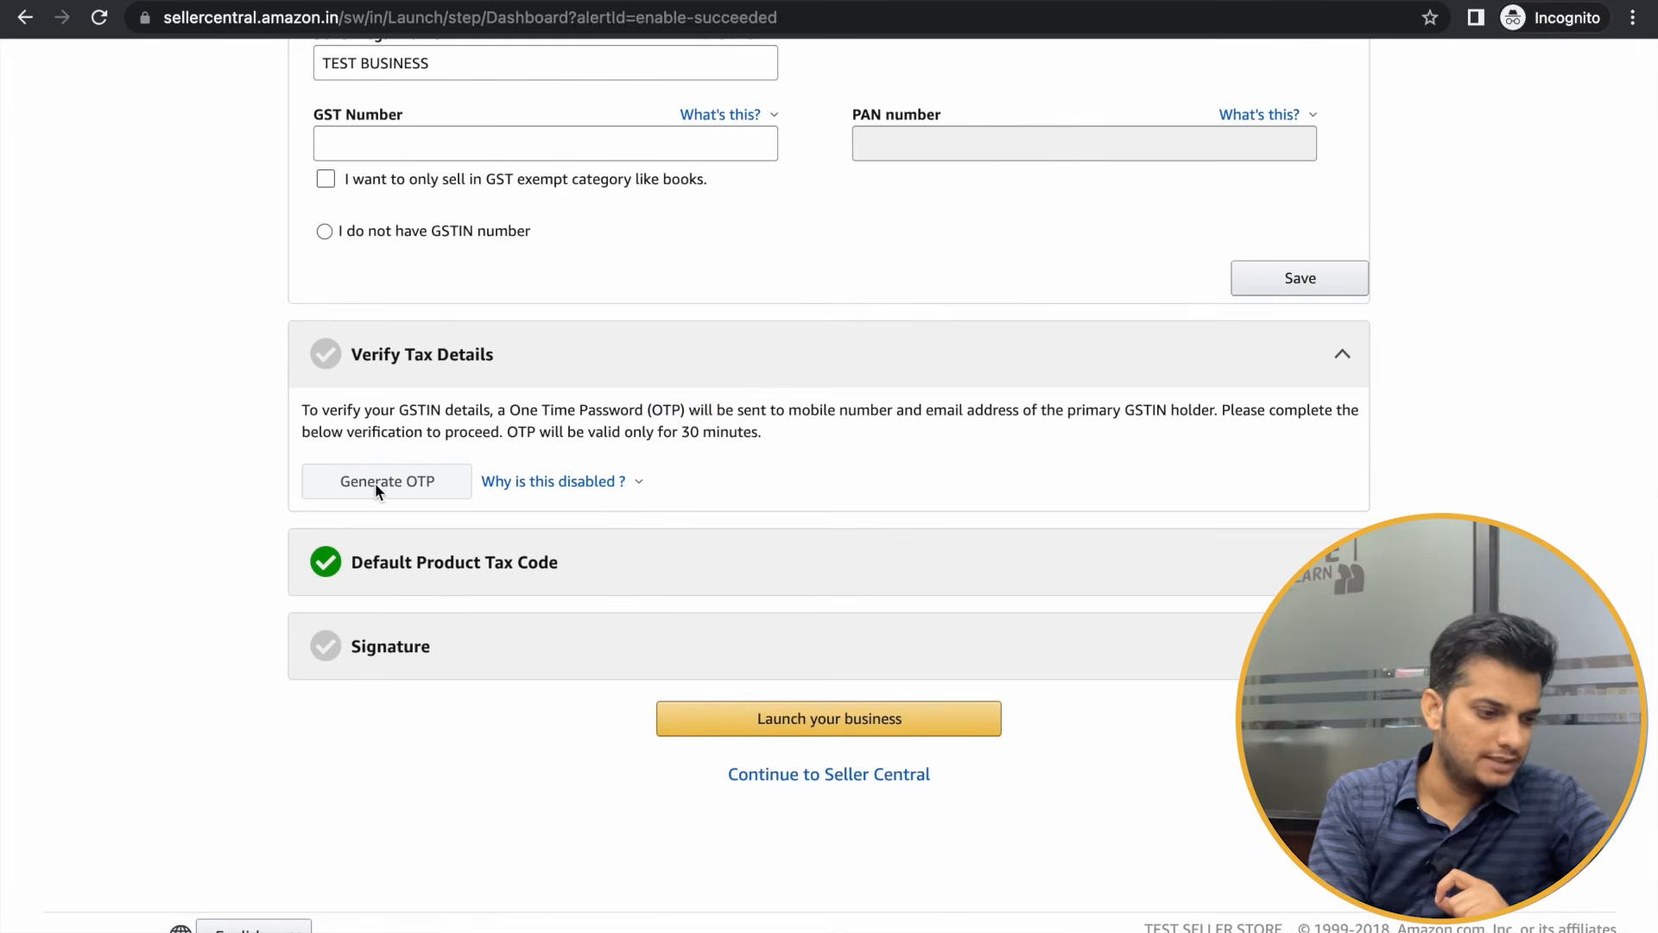
{"action": "triple_click", "coordinate": [450, 412]}
{"action": "left_click", "coordinate": [375, 488]}
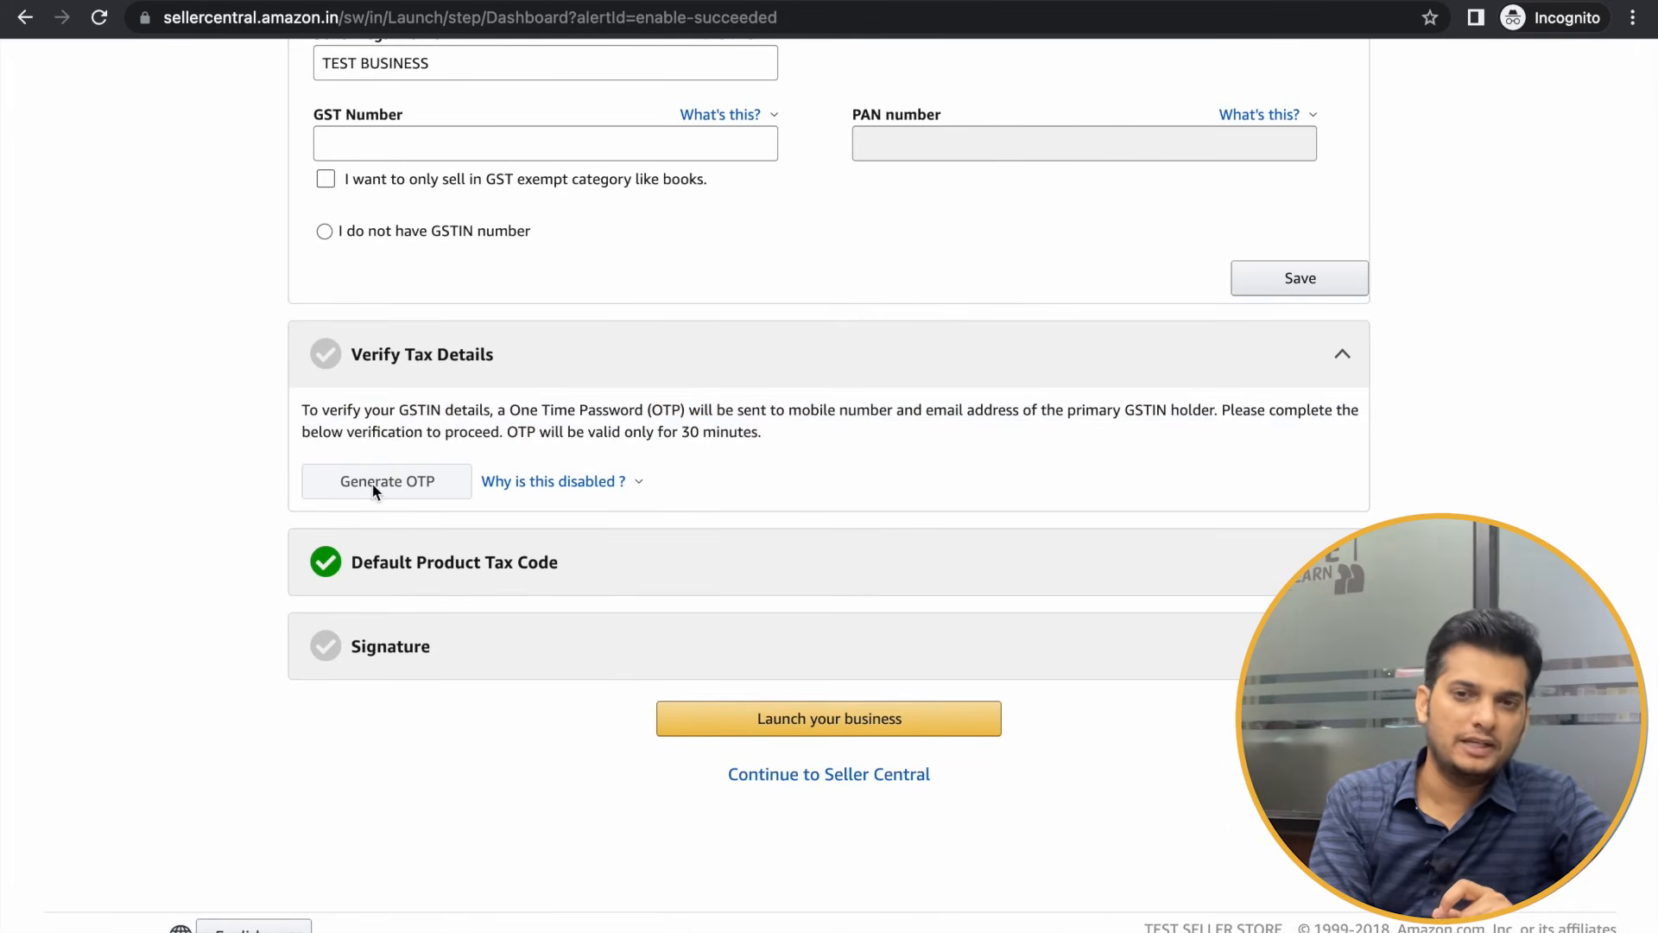
{"action": "left_click_drag", "start_coordinate": [896, 411], "coordinate": [961, 409]}
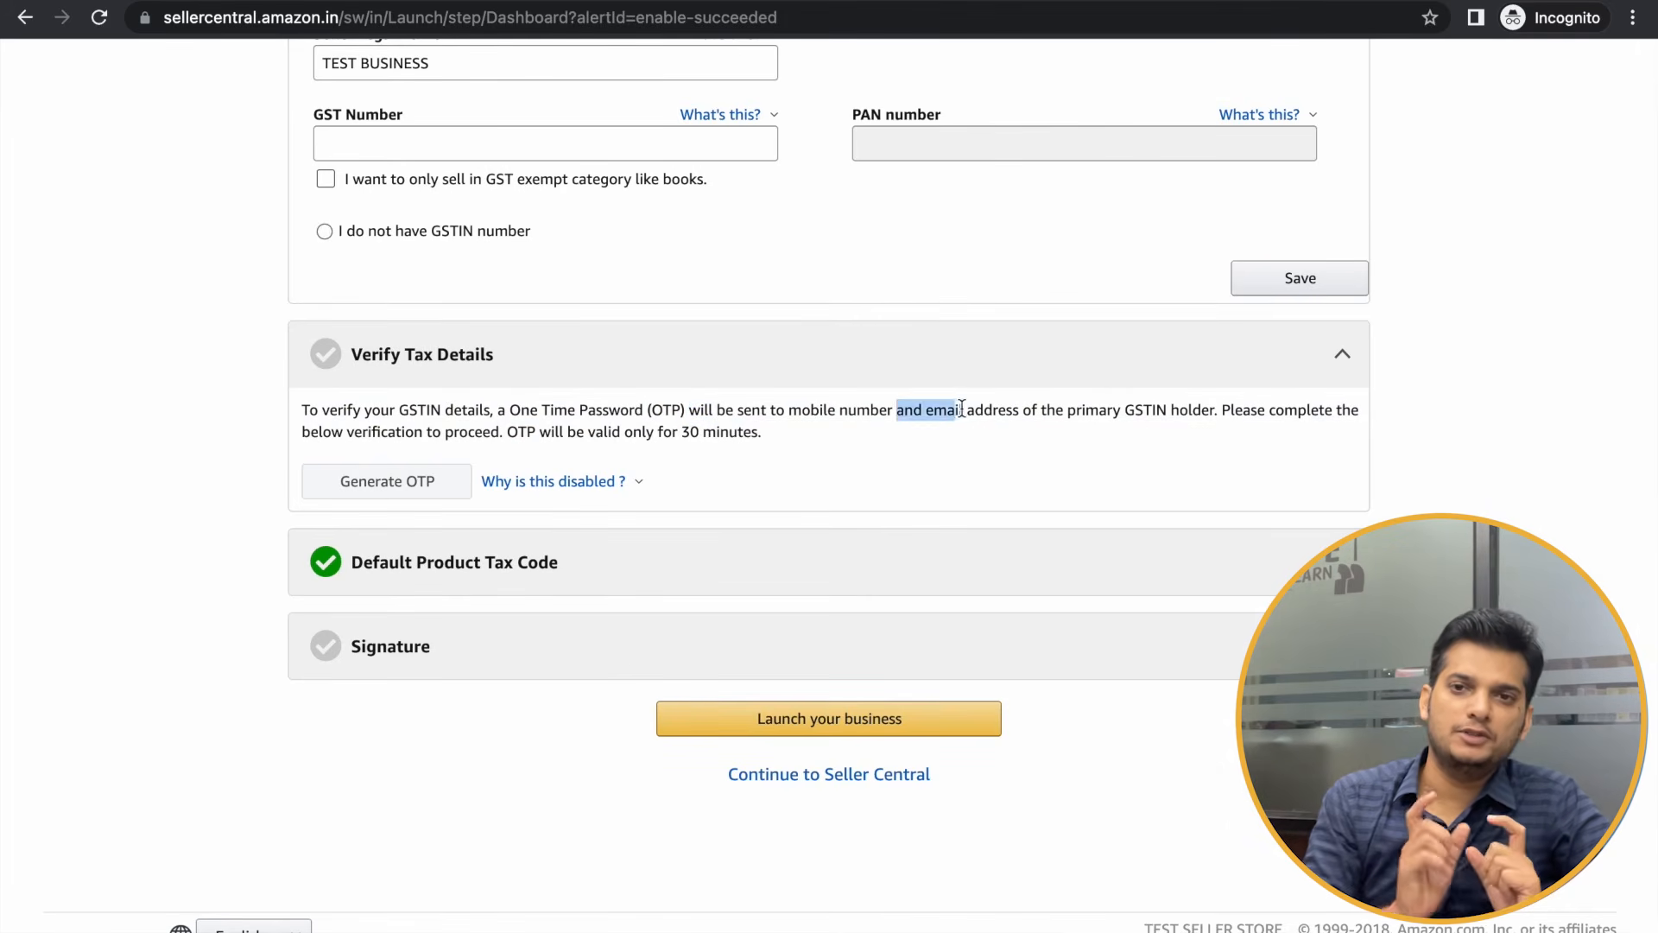
{"action": "double_click", "coordinate": [972, 409]}
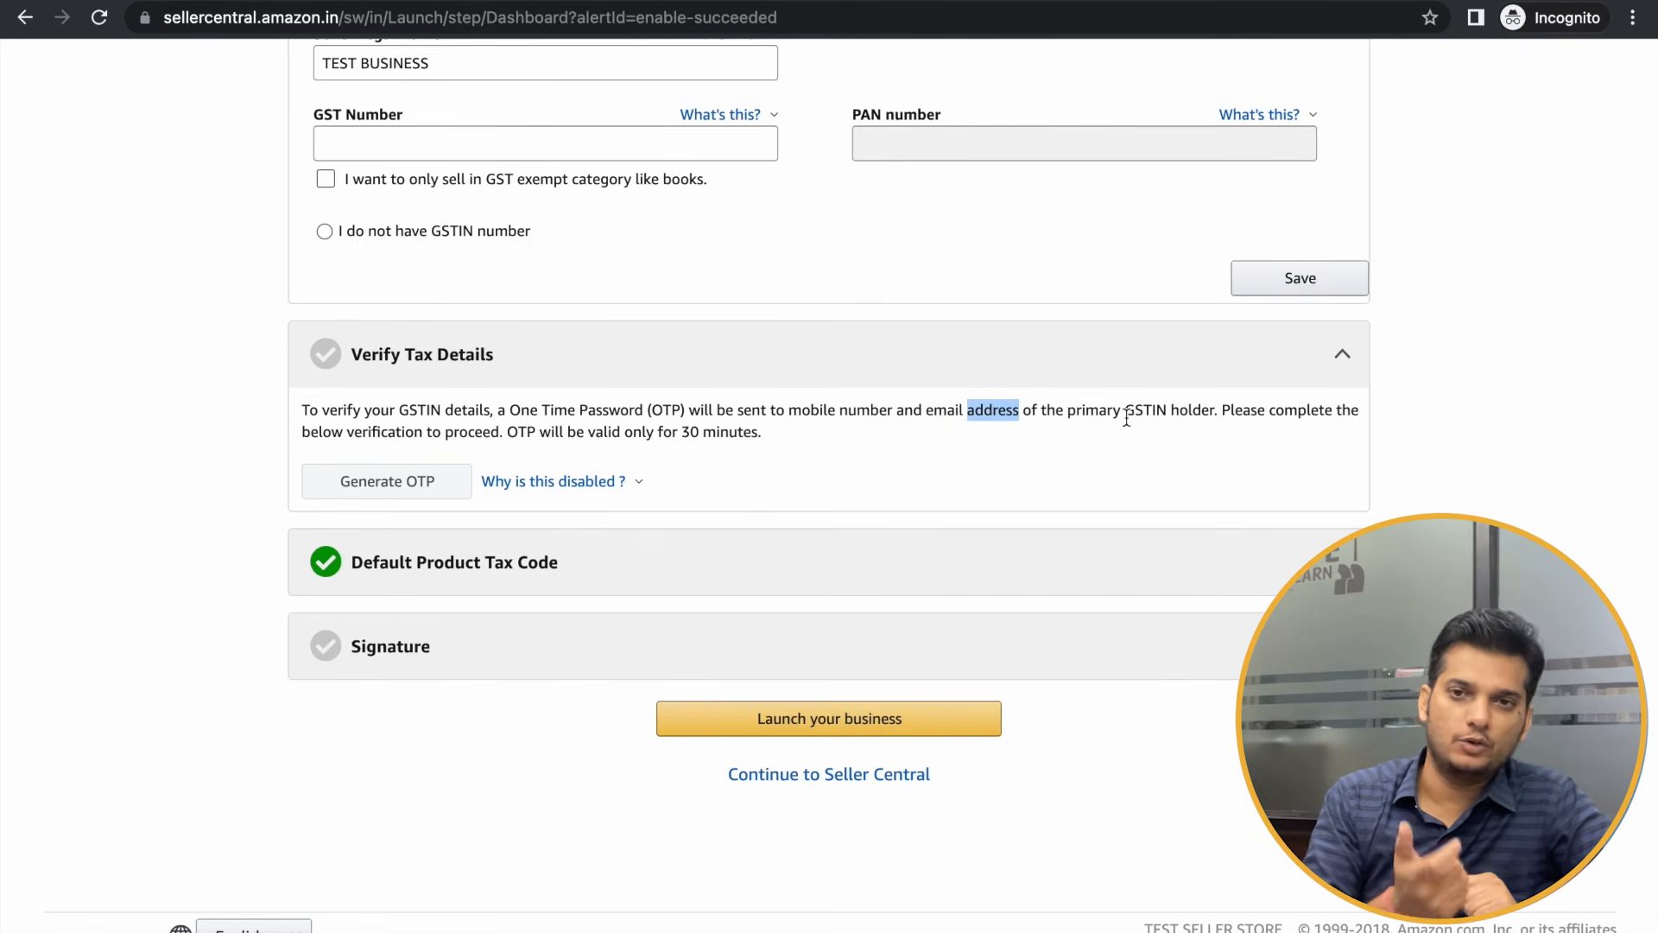
{"action": "left_click", "coordinate": [434, 489]}
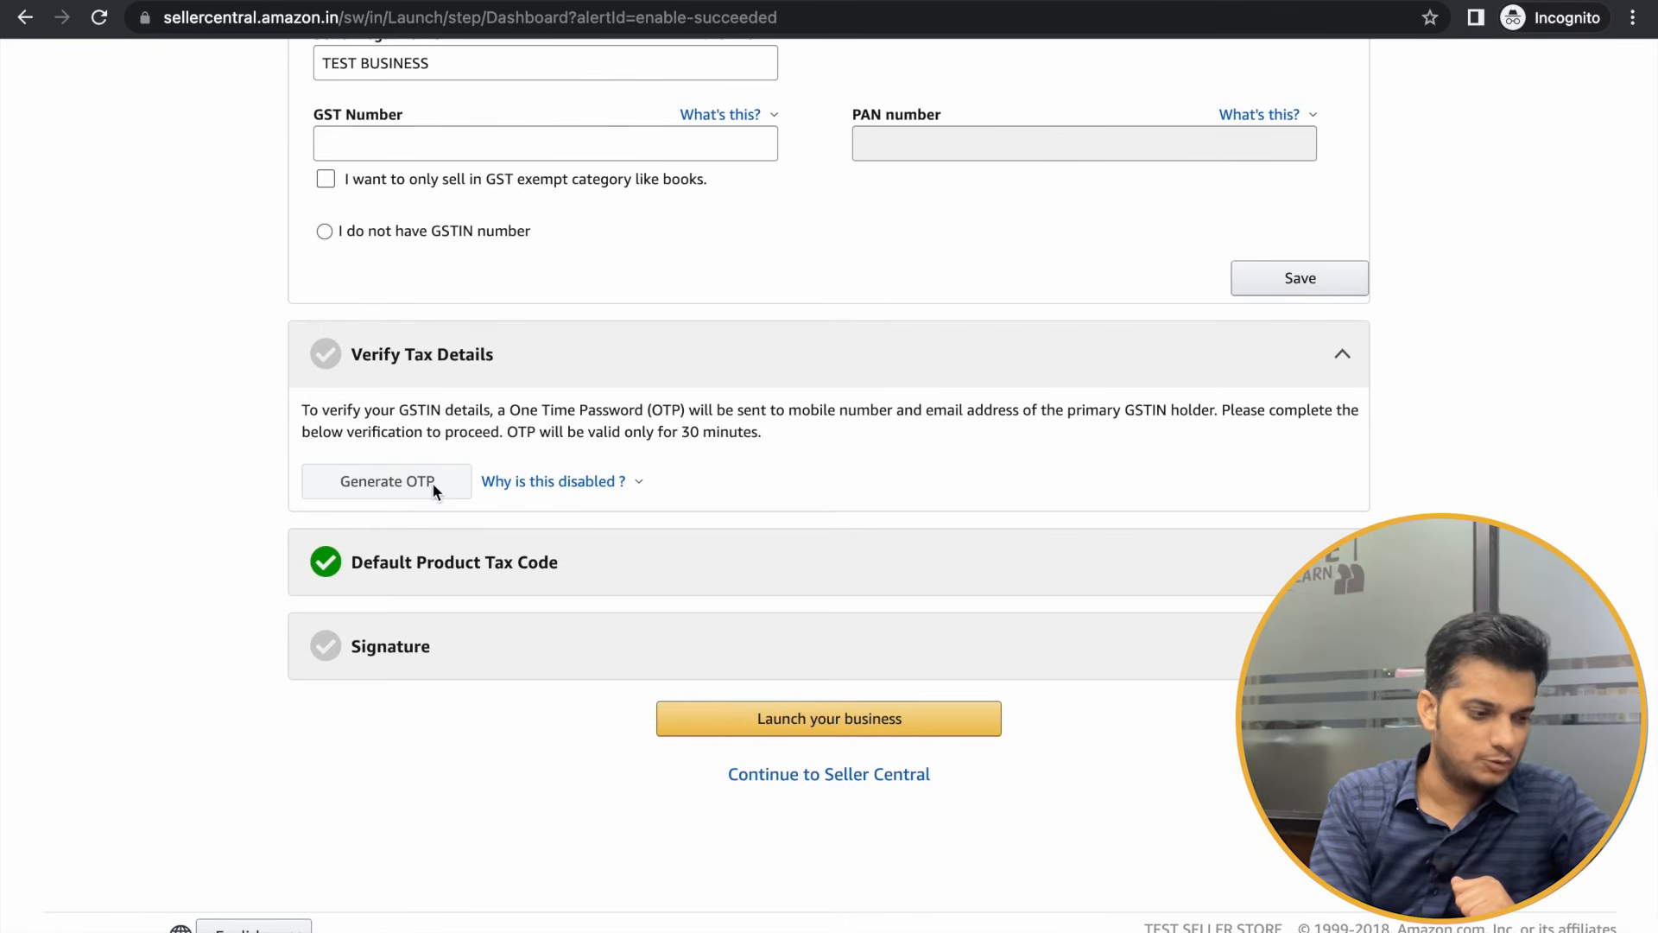
{"action": "scroll", "coordinate": [434, 490], "scroll_direction": "down", "scroll_amount": 1}
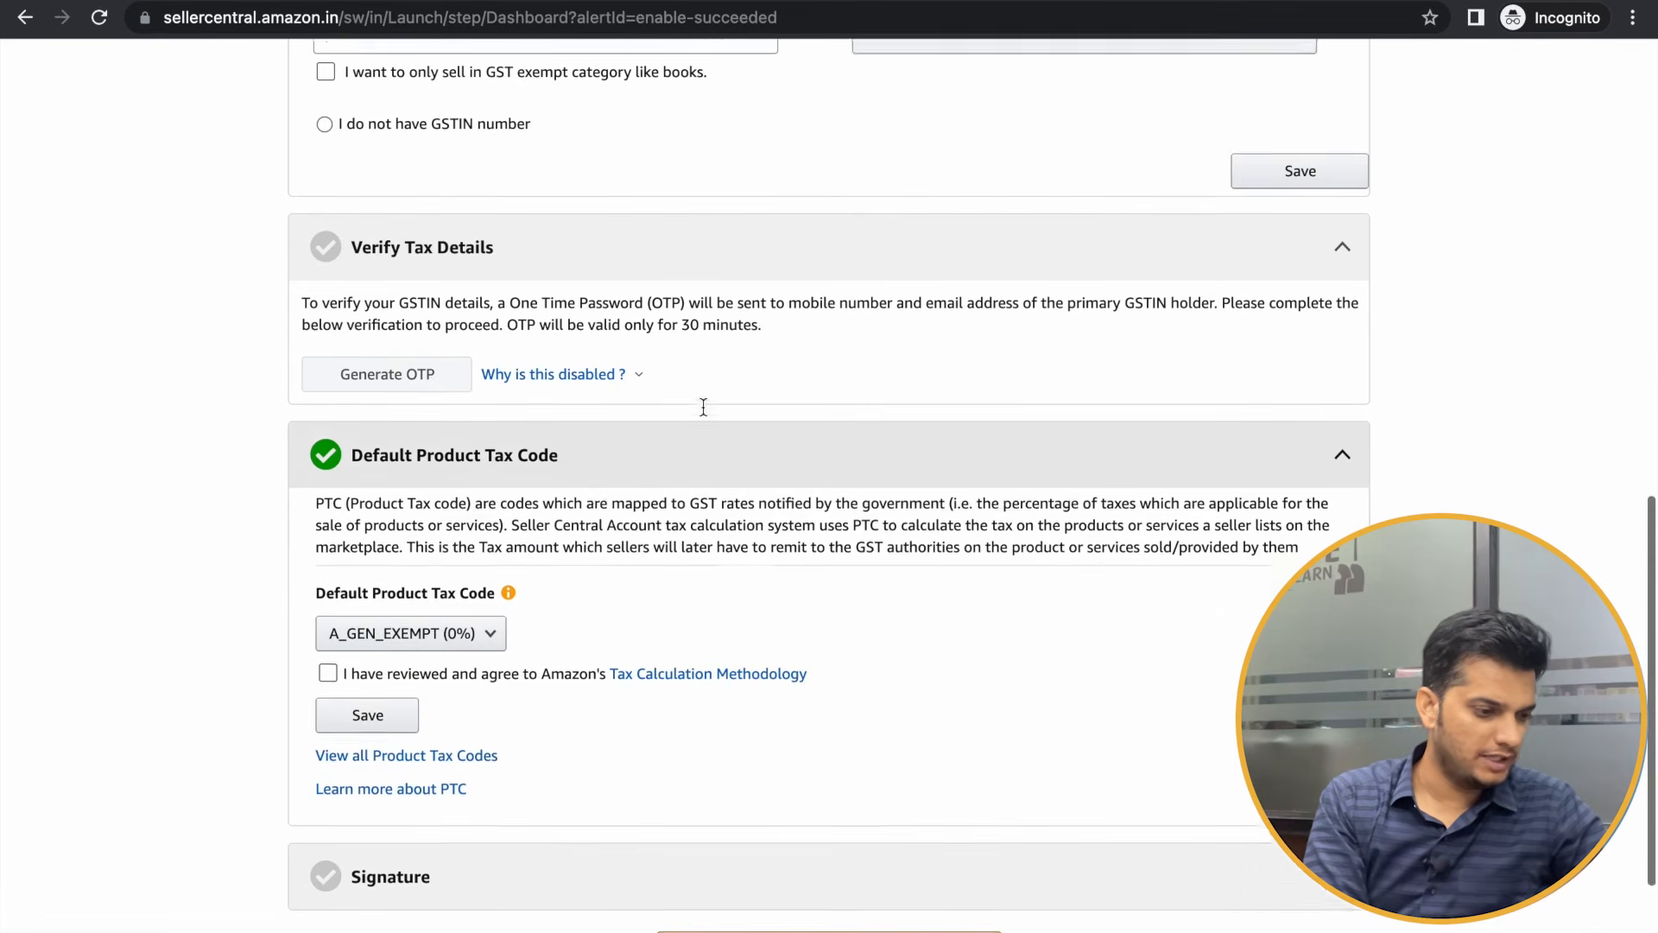
{"action": "scroll", "coordinate": [703, 407], "scroll_direction": "down", "scroll_amount": 1}
Pick A_GEN_REDUCED (12%) as the default product tax code
{"action": "scroll", "coordinate": [621, 465], "scroll_direction": "down", "scroll_amount": 1}
{"action": "scroll", "coordinate": [623, 432], "scroll_direction": "down", "scroll_amount": 2}
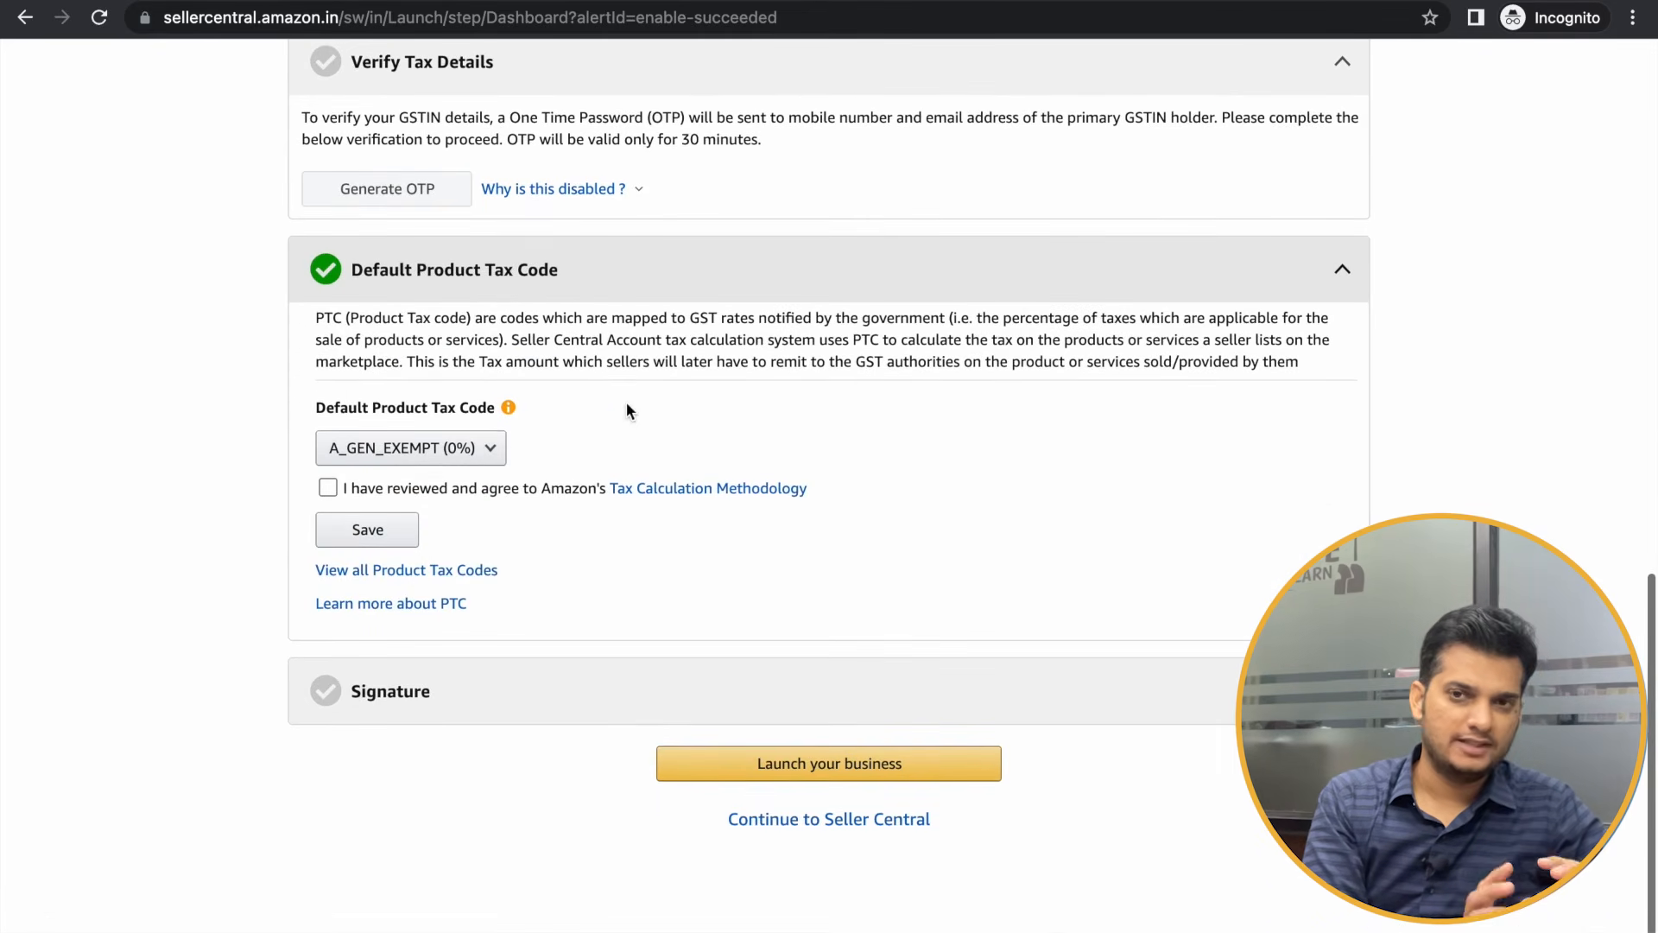
{"action": "left_click", "coordinate": [457, 417]}
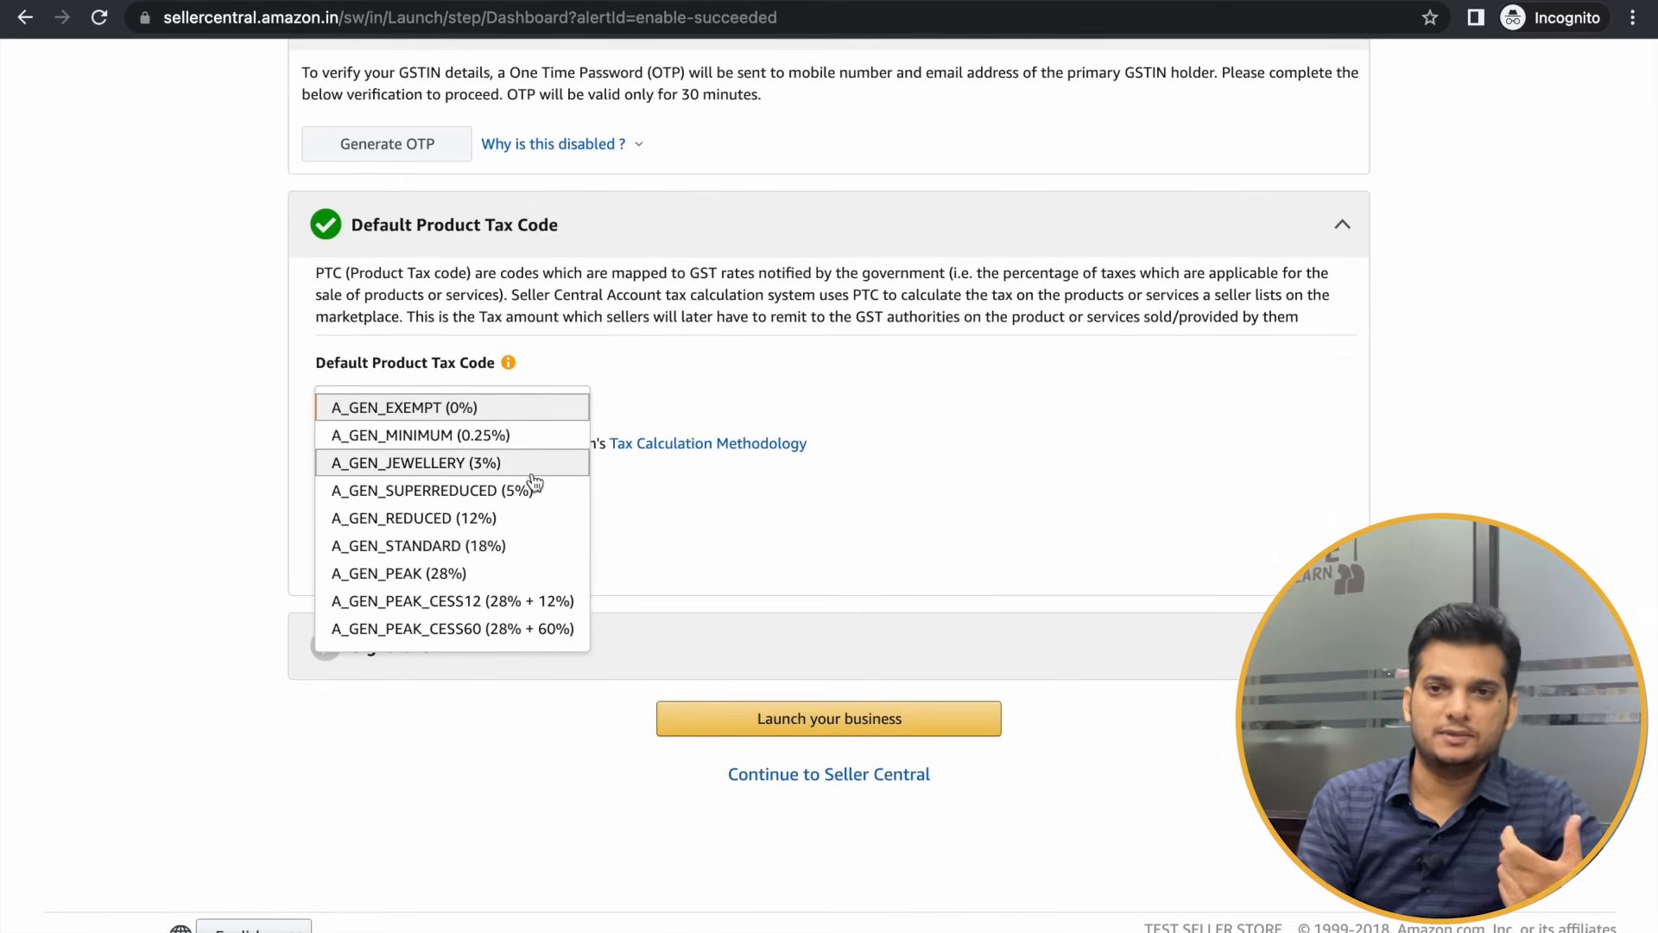
{"action": "left_click", "coordinate": [546, 518]}
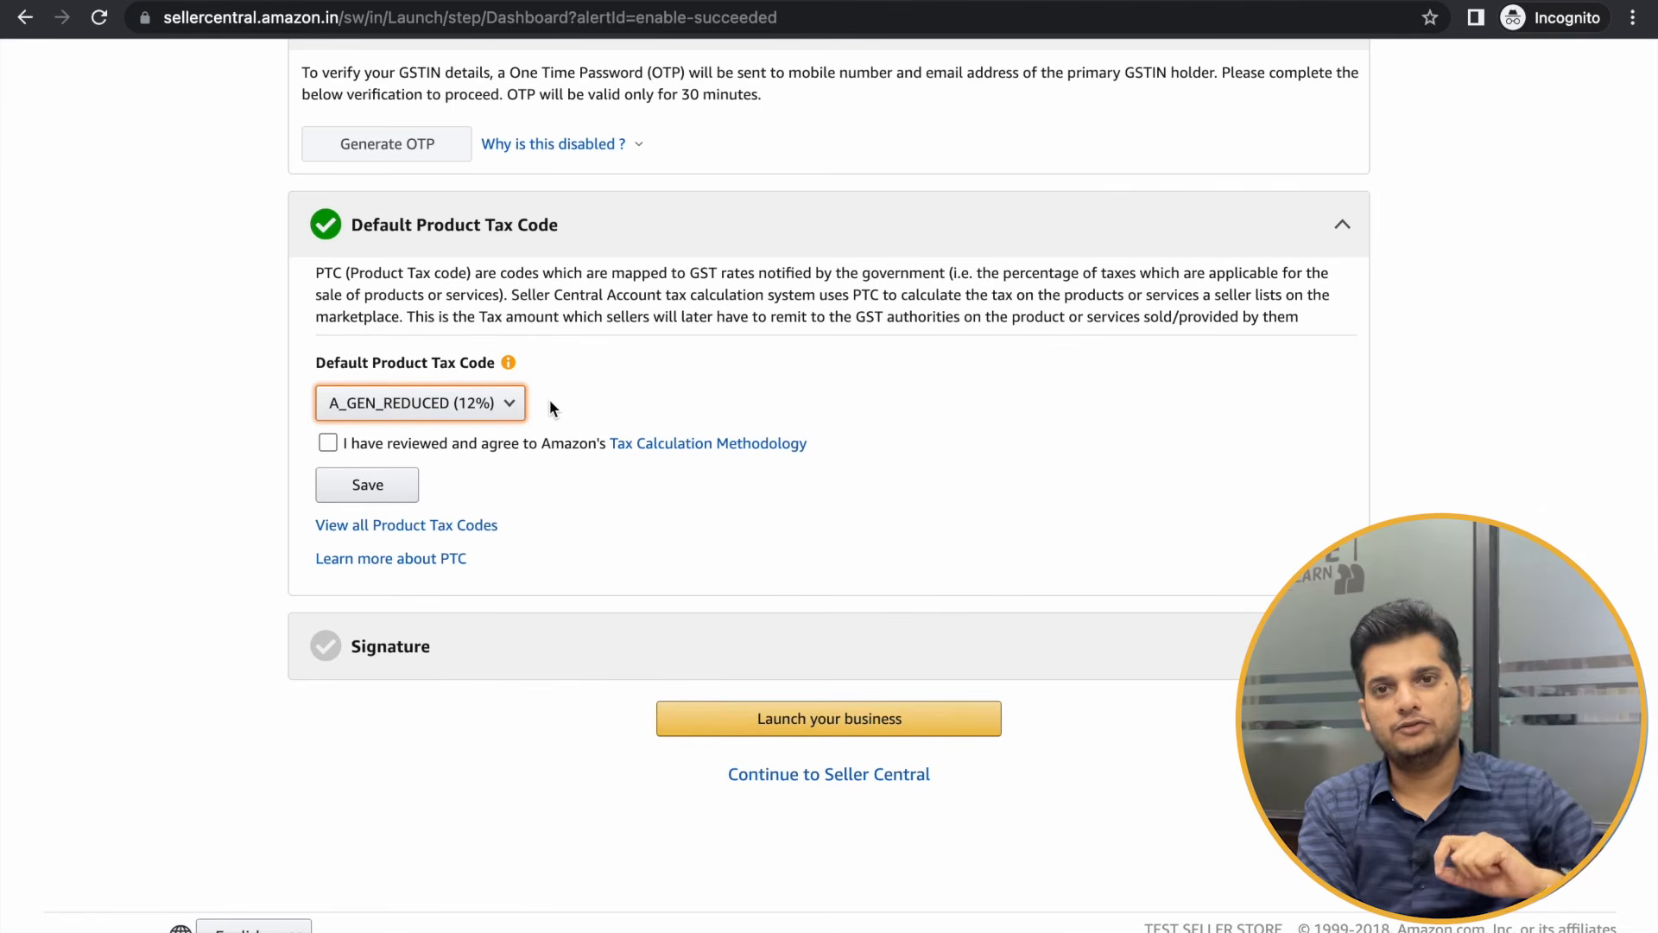
{"action": "left_click", "coordinate": [413, 401]}
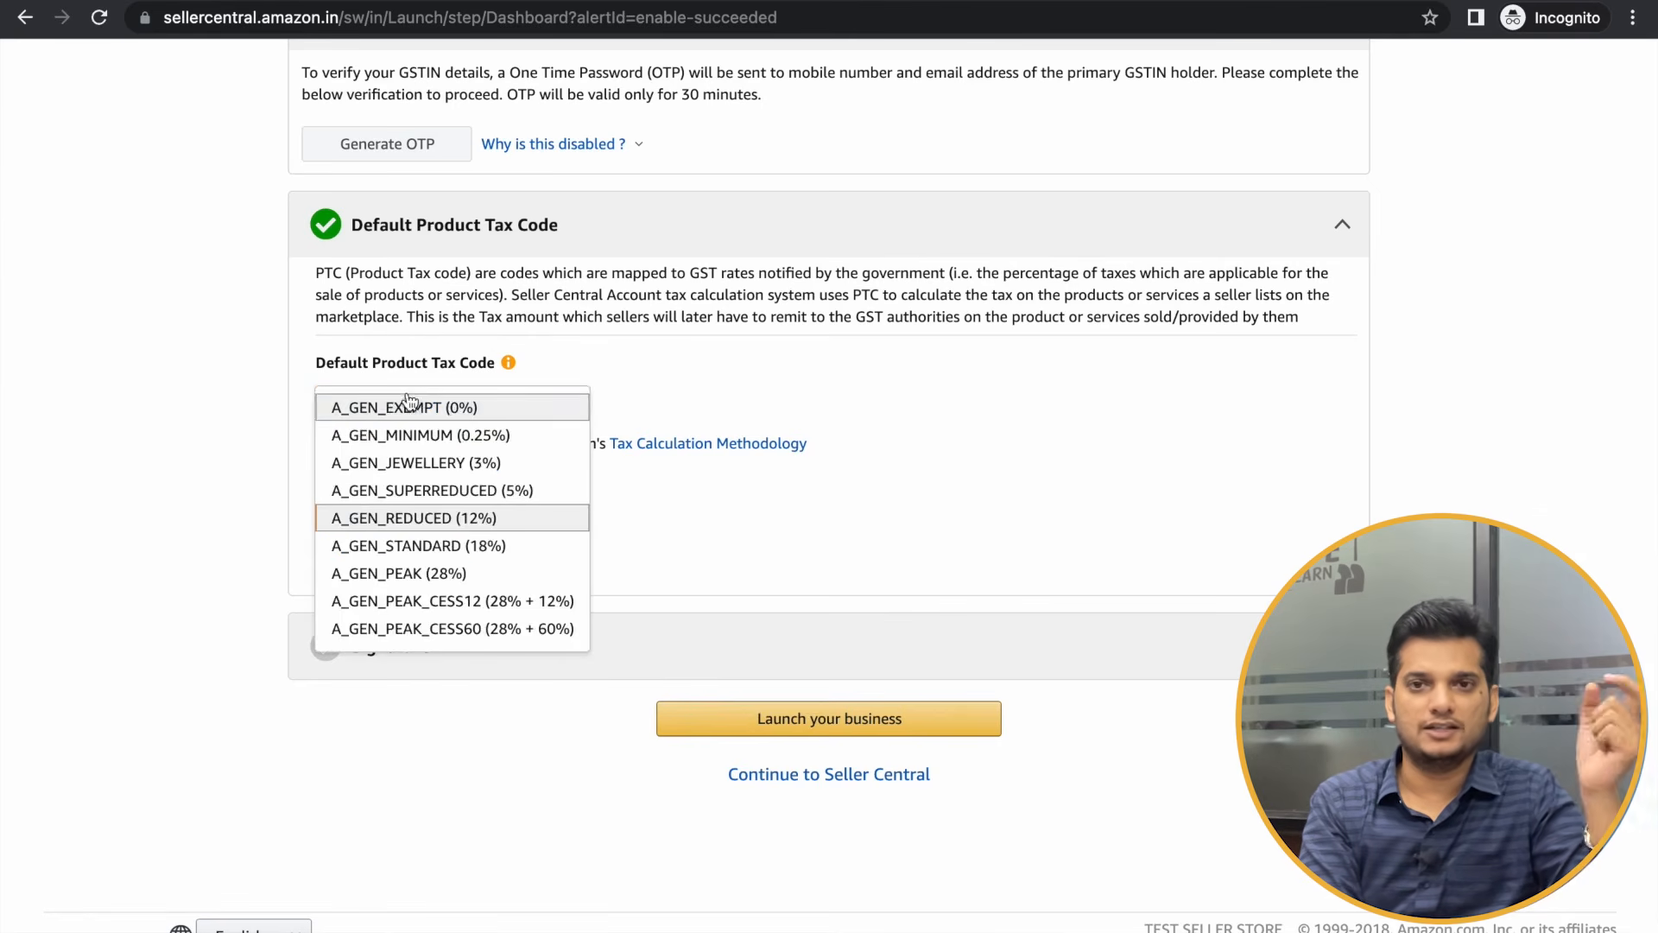
{"action": "left_click", "coordinate": [603, 324]}
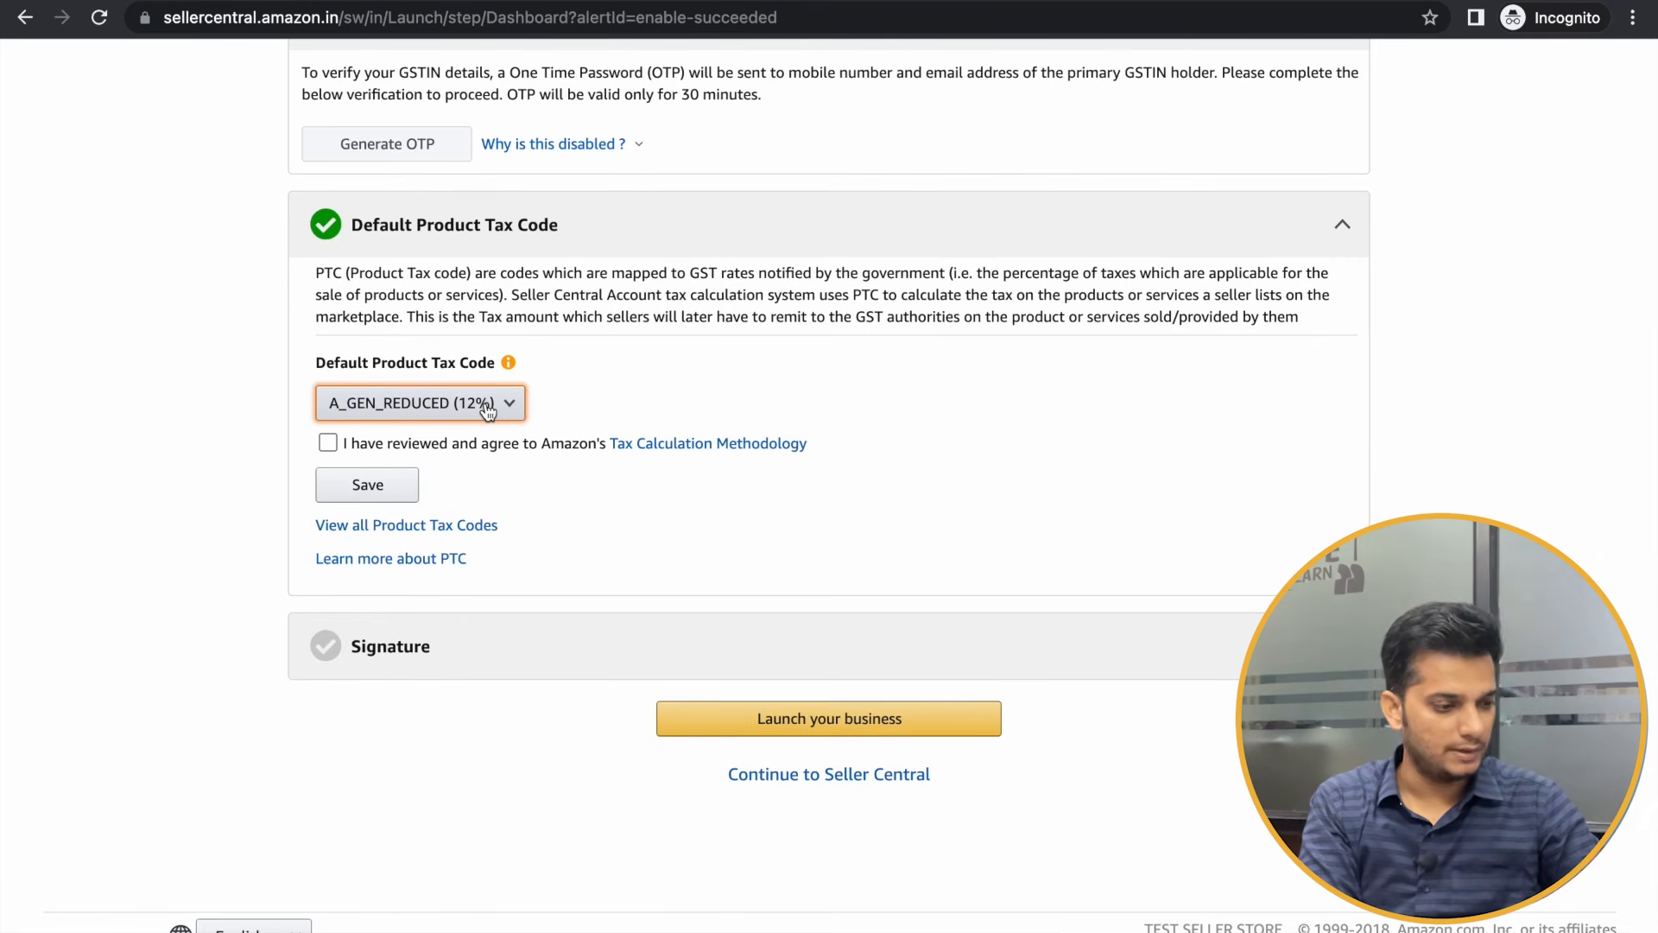
Switch the tax code to A_GEN_STANDARD (18%), accept the Tax Calculation Methodology terms, and save
{"action": "left_click", "coordinate": [488, 411]}
{"action": "left_click", "coordinate": [406, 544]}
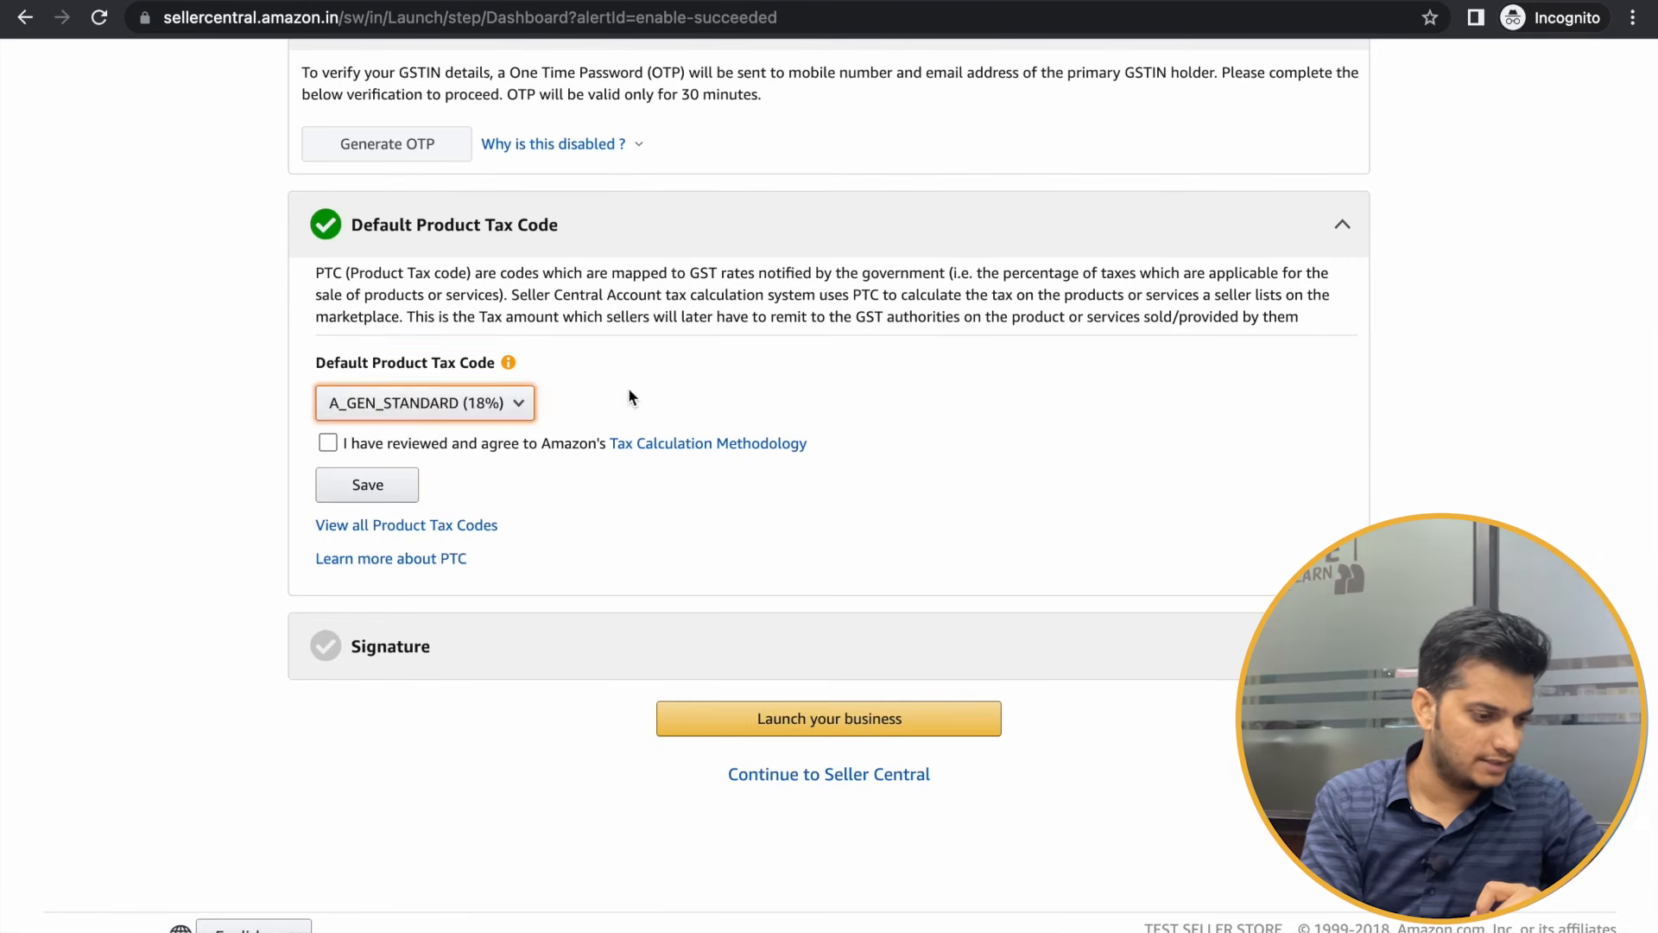
{"action": "left_click", "coordinate": [468, 445]}
{"action": "left_click", "coordinate": [468, 446]}
{"action": "left_click", "coordinate": [375, 446]}
{"action": "left_click", "coordinate": [370, 485]}
{"action": "left_click", "coordinate": [361, 497]}
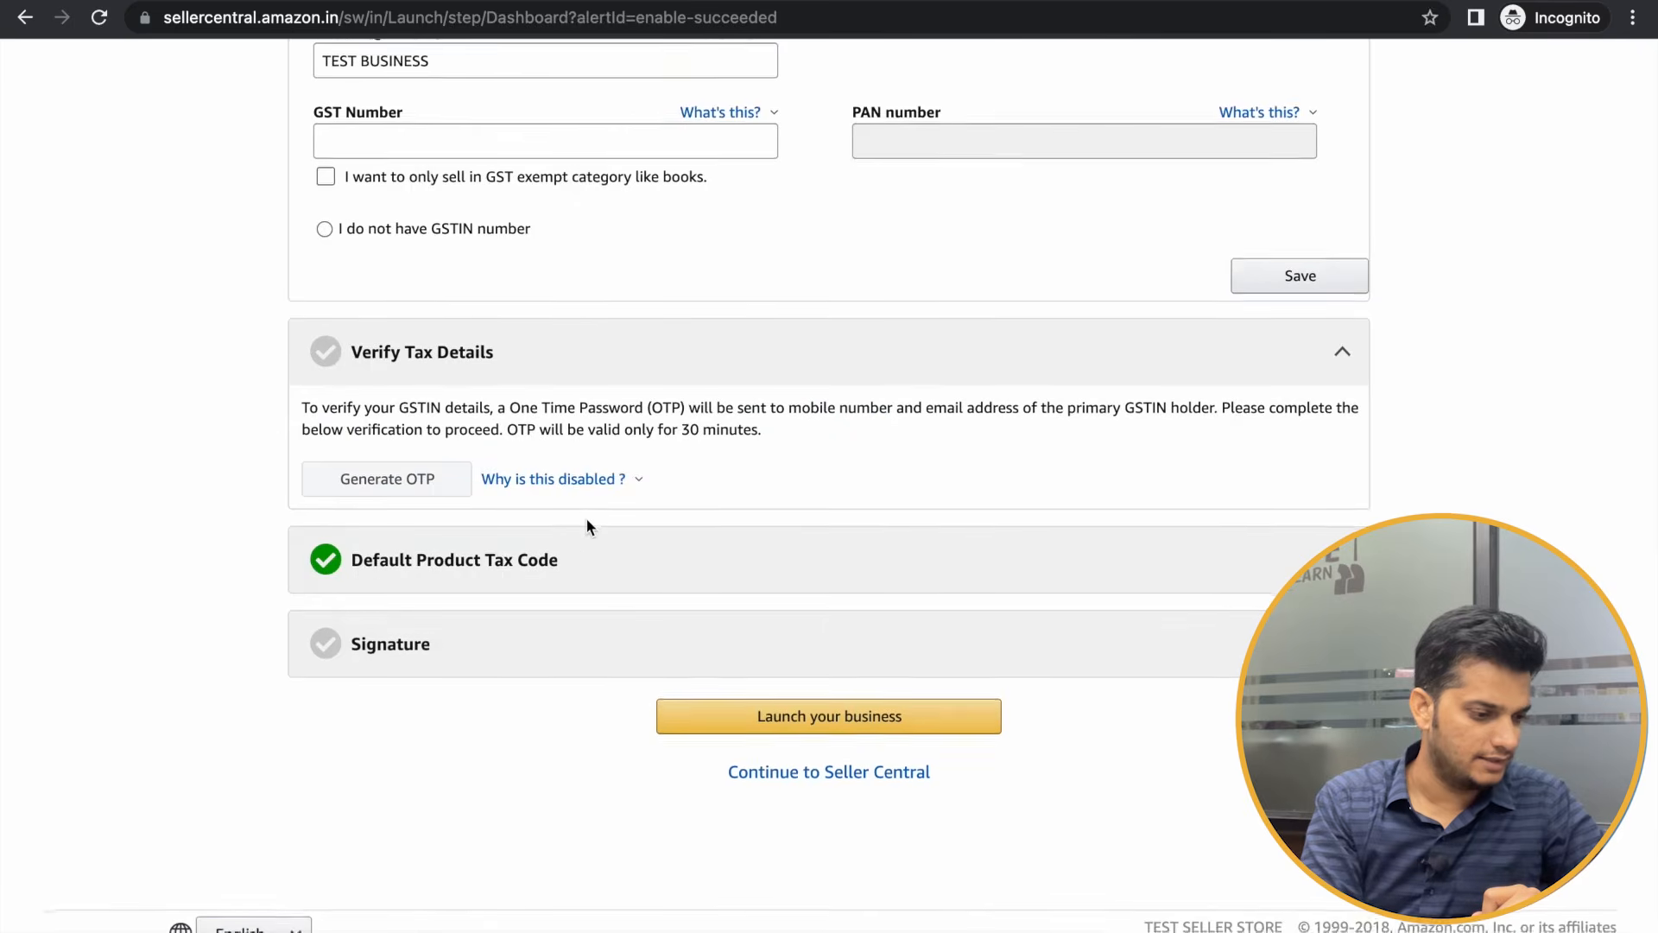
Expand the Signature step and keep 'Draw my signature on the screen' selected
{"action": "left_click", "coordinate": [521, 661]}
{"action": "scroll", "coordinate": [521, 660], "scroll_direction": "down", "scroll_amount": 5}
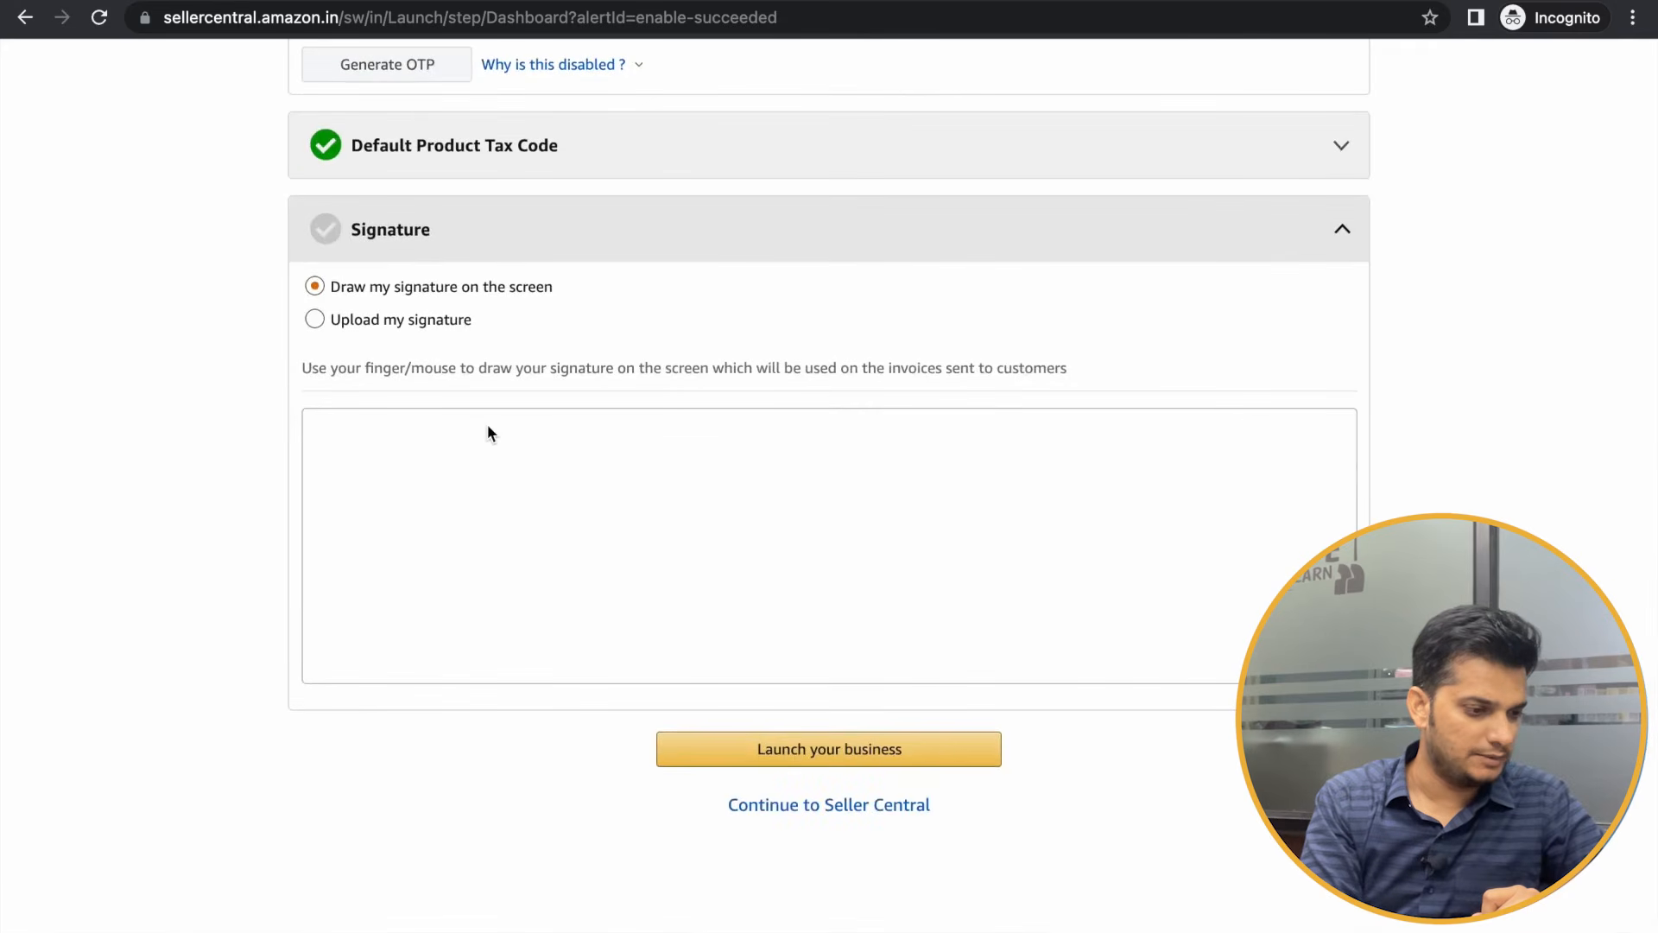
{"action": "left_click", "coordinate": [399, 287]}
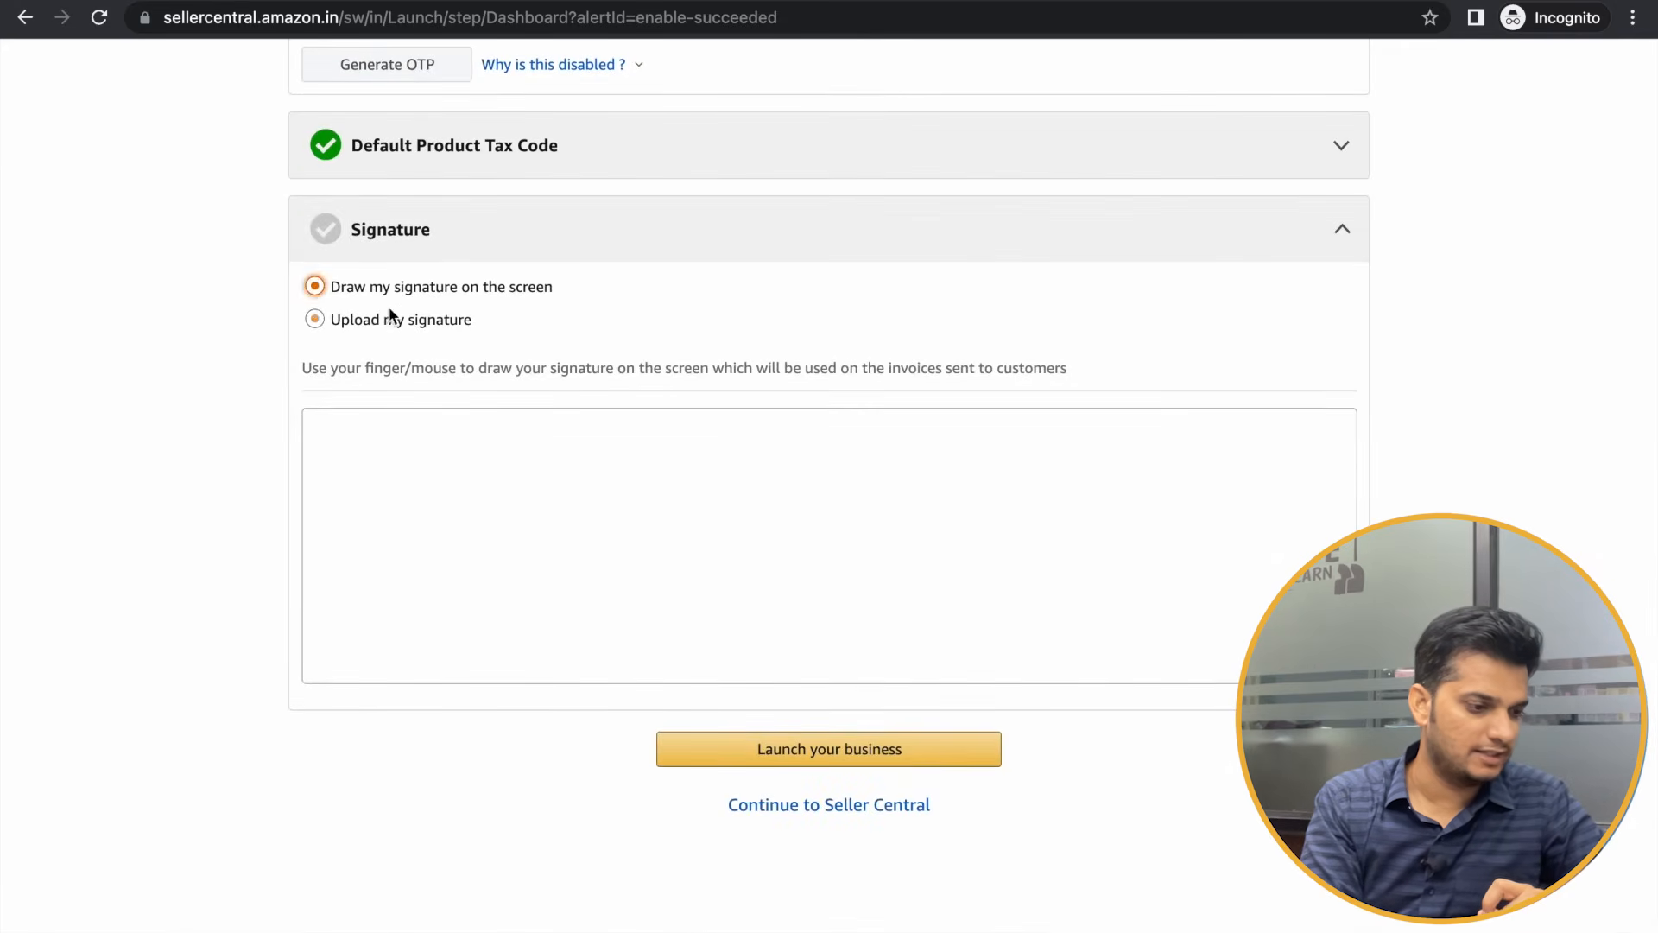
{"action": "left_click", "coordinate": [380, 319]}
{"action": "left_click", "coordinate": [388, 371]}
Confirm the drawn signature and continue to the Seller Central home page
{"action": "scroll", "coordinate": [481, 560], "scroll_direction": "down", "scroll_amount": 1}
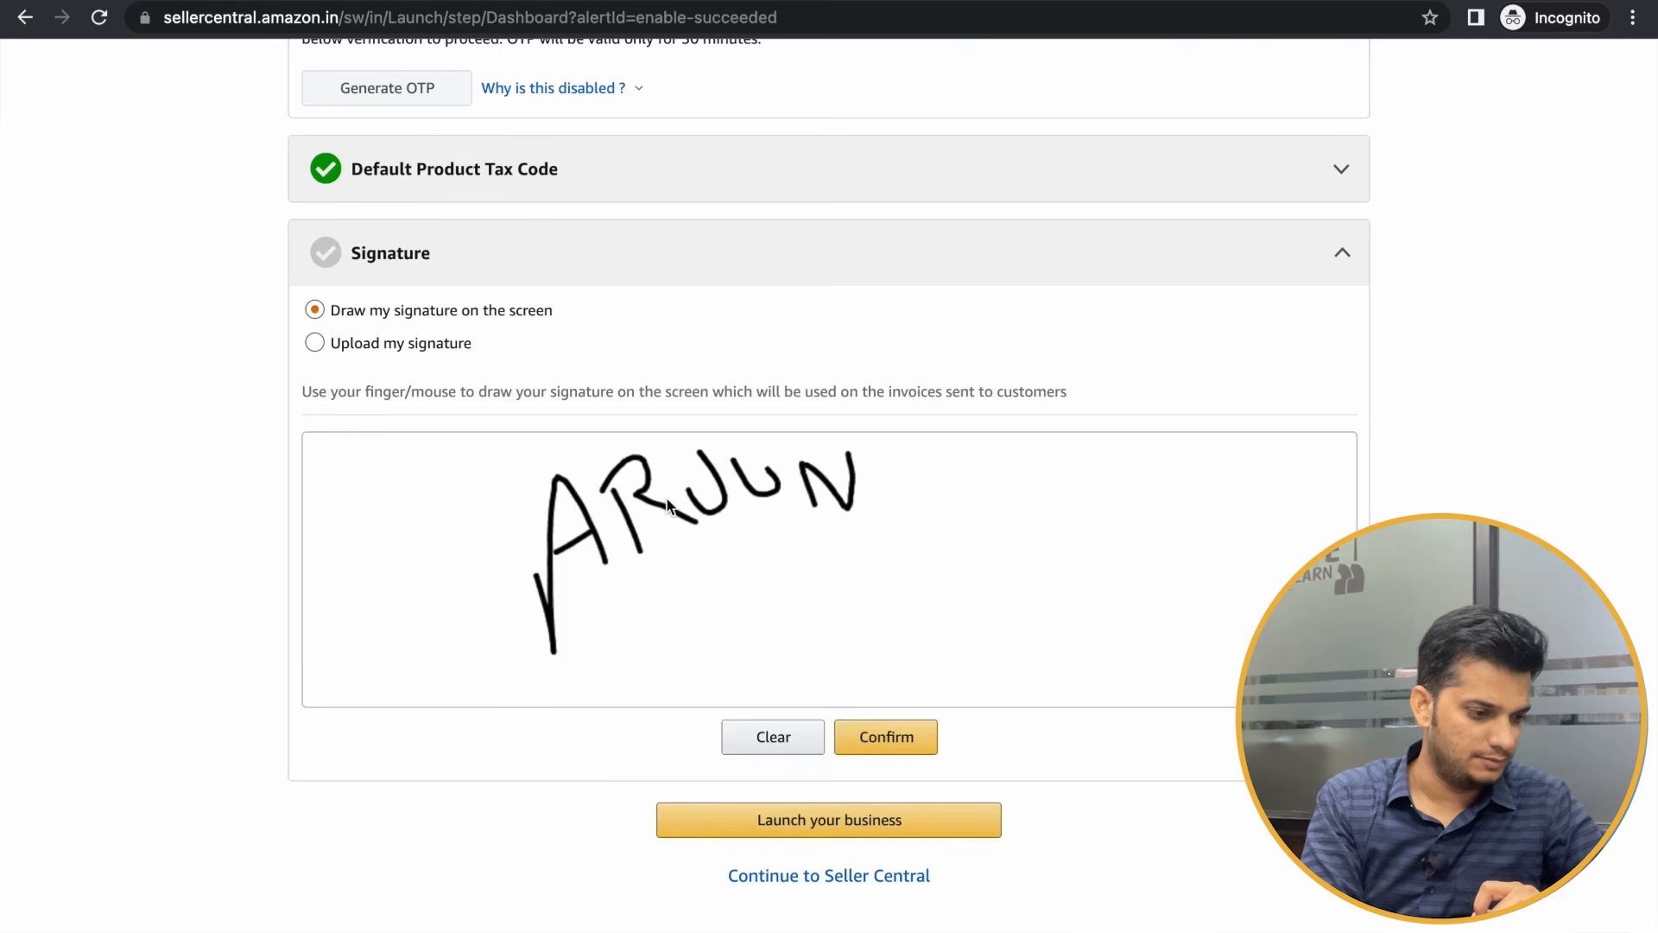
{"action": "scroll", "coordinate": [853, 649], "scroll_direction": "down", "scroll_amount": 1}
{"action": "left_click", "coordinate": [910, 706]}
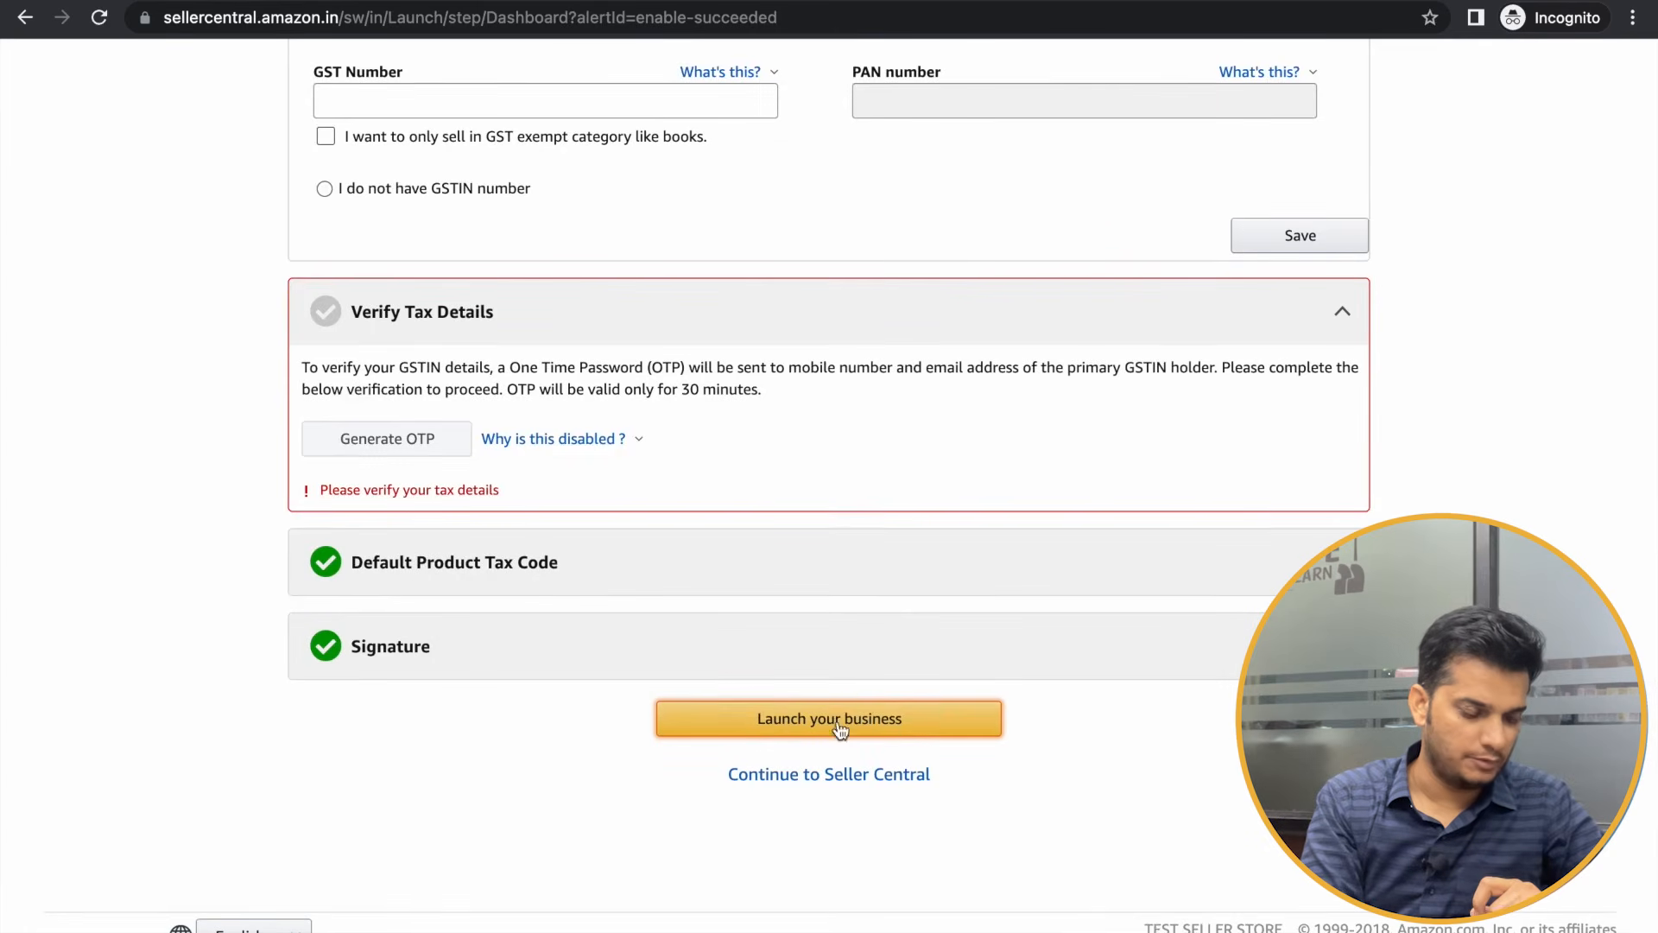
{"action": "scroll", "coordinate": [741, 554], "scroll_direction": "up", "scroll_amount": 1}
{"action": "scroll", "coordinate": [617, 557], "scroll_direction": "up", "scroll_amount": 1}
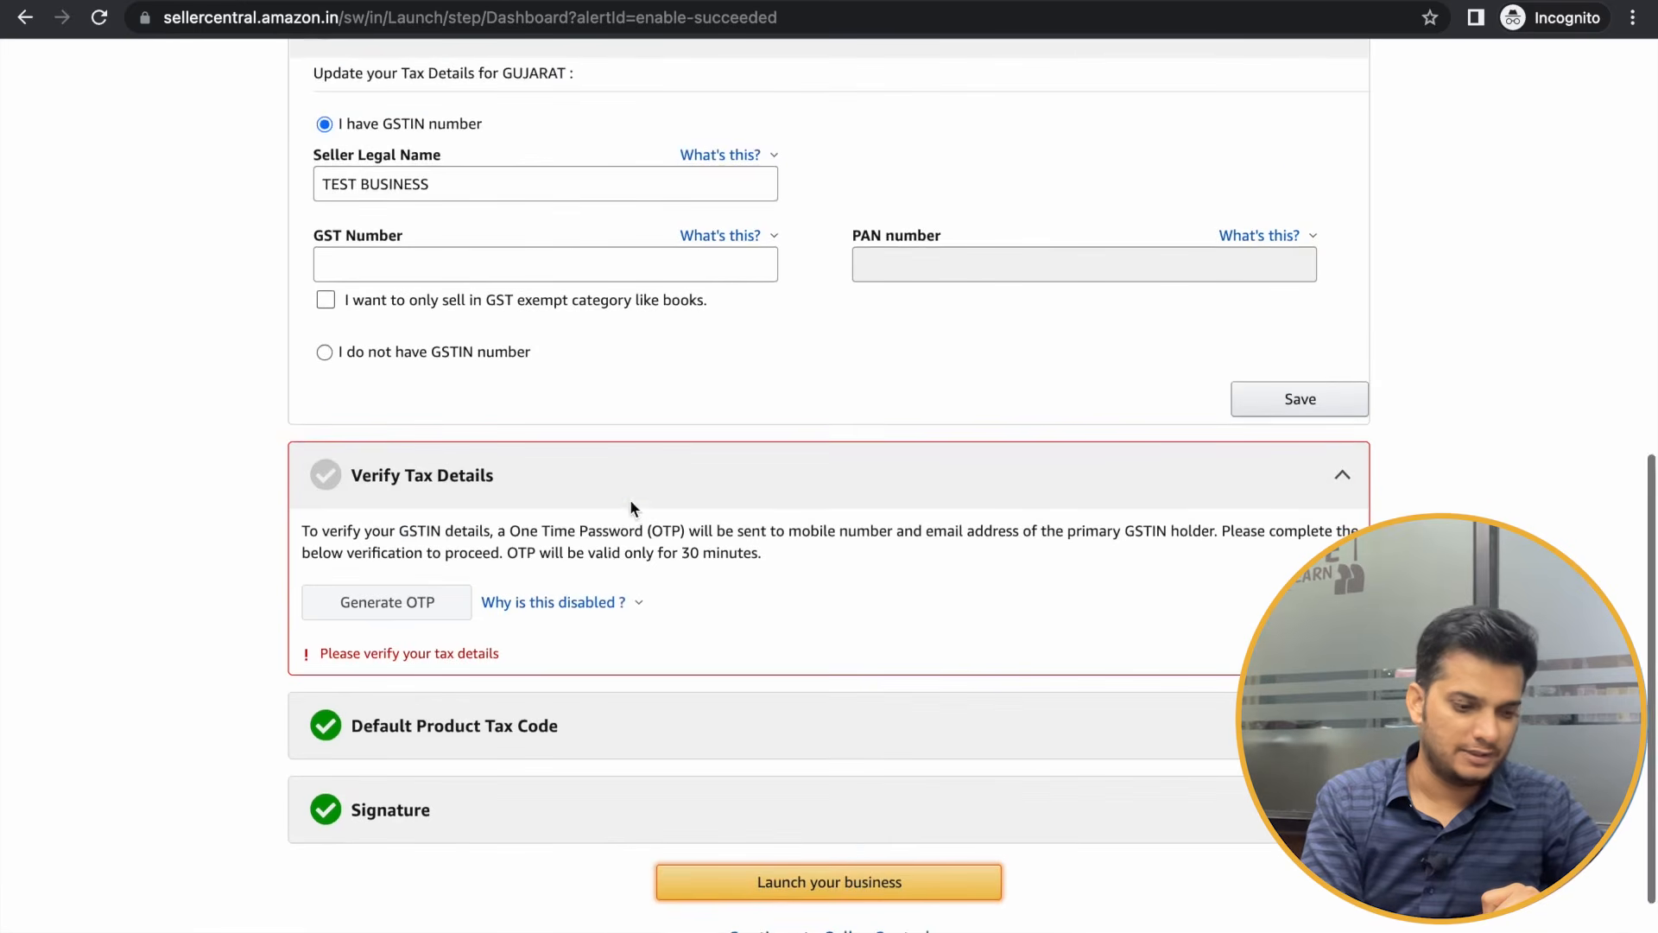
{"action": "scroll", "coordinate": [550, 519], "scroll_direction": "down", "scroll_amount": 2}
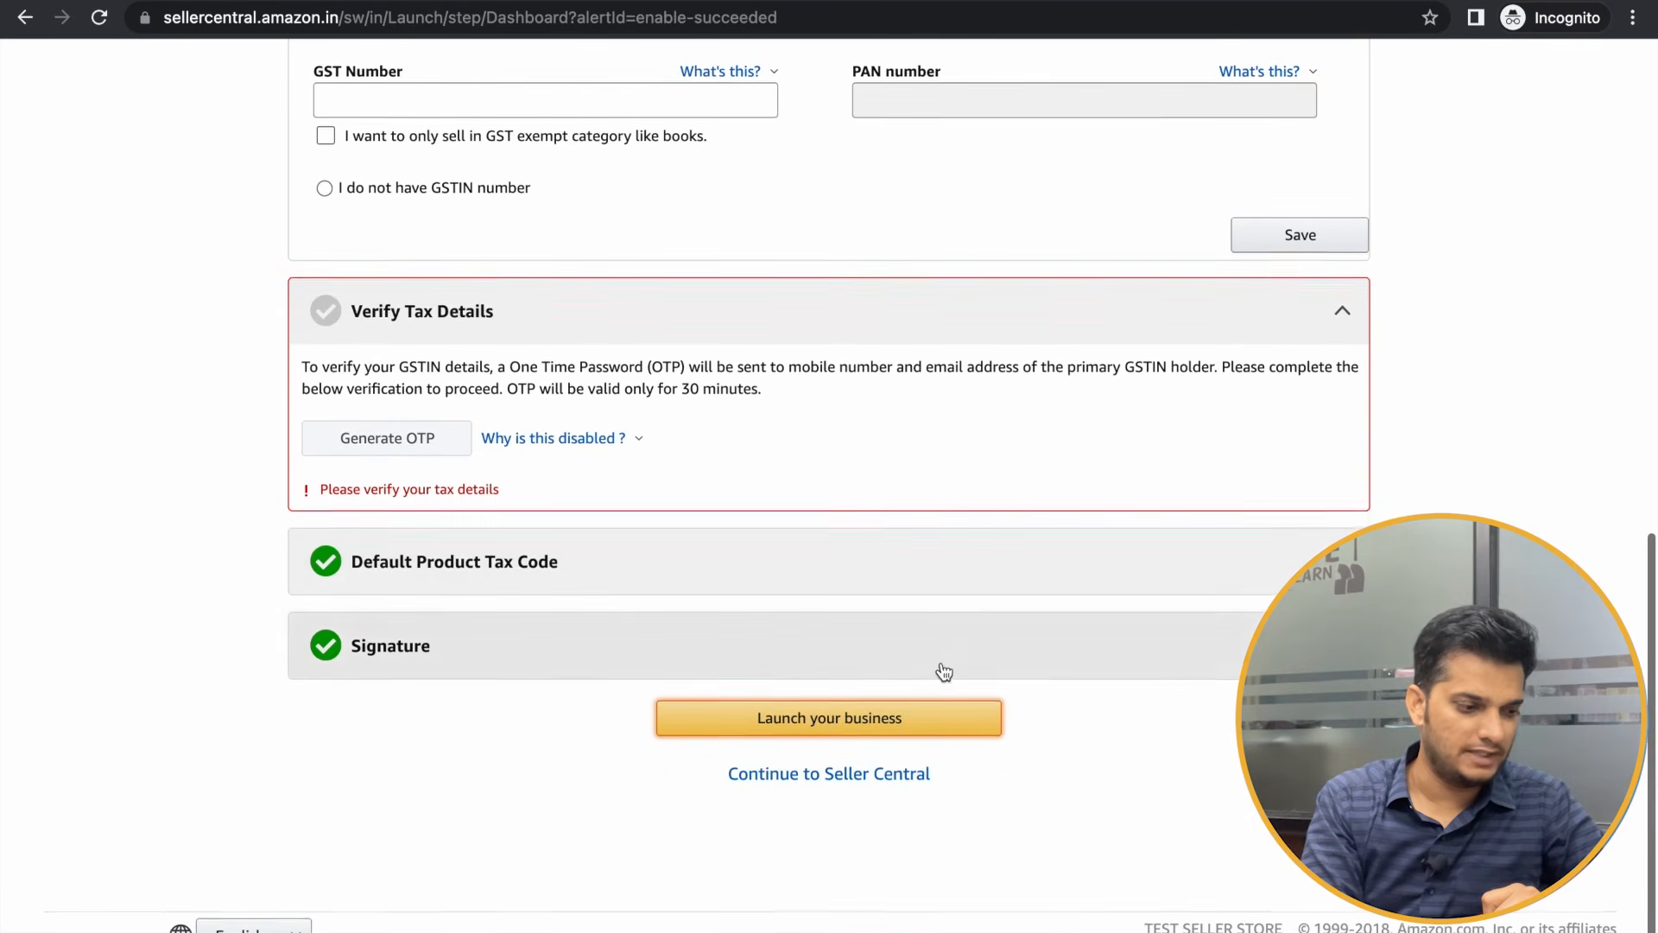
{"action": "left_click", "coordinate": [825, 777]}
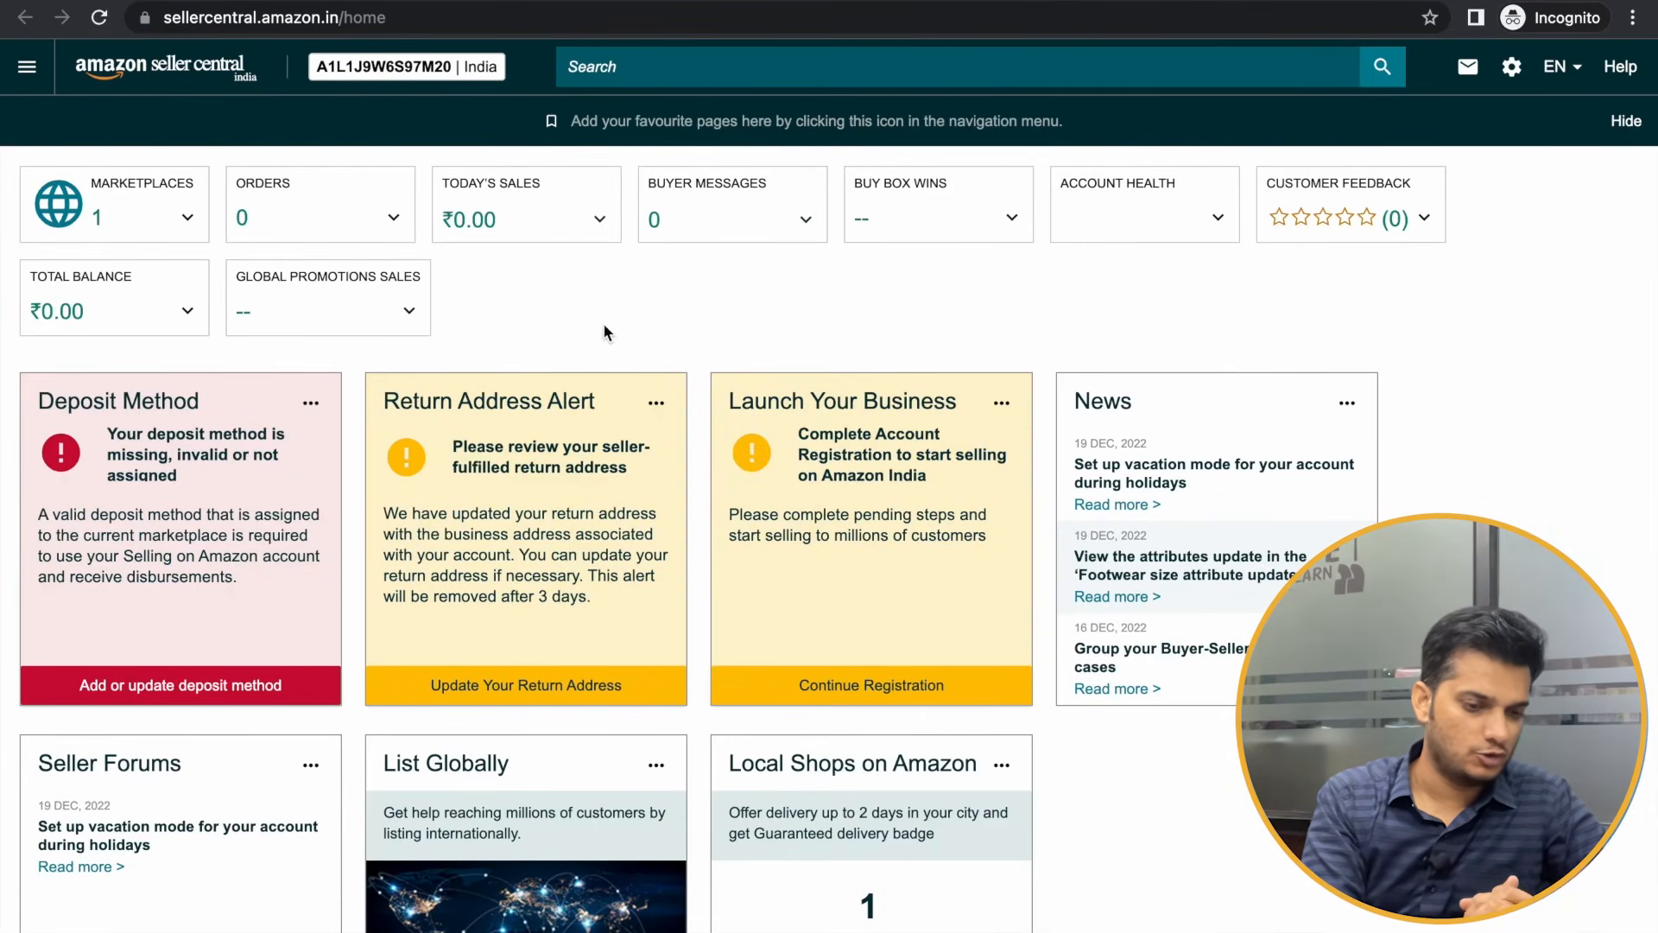
Browse the main navigation drawer, close it, and bring up the settings gear icon
{"action": "left_click", "coordinate": [24, 66]}
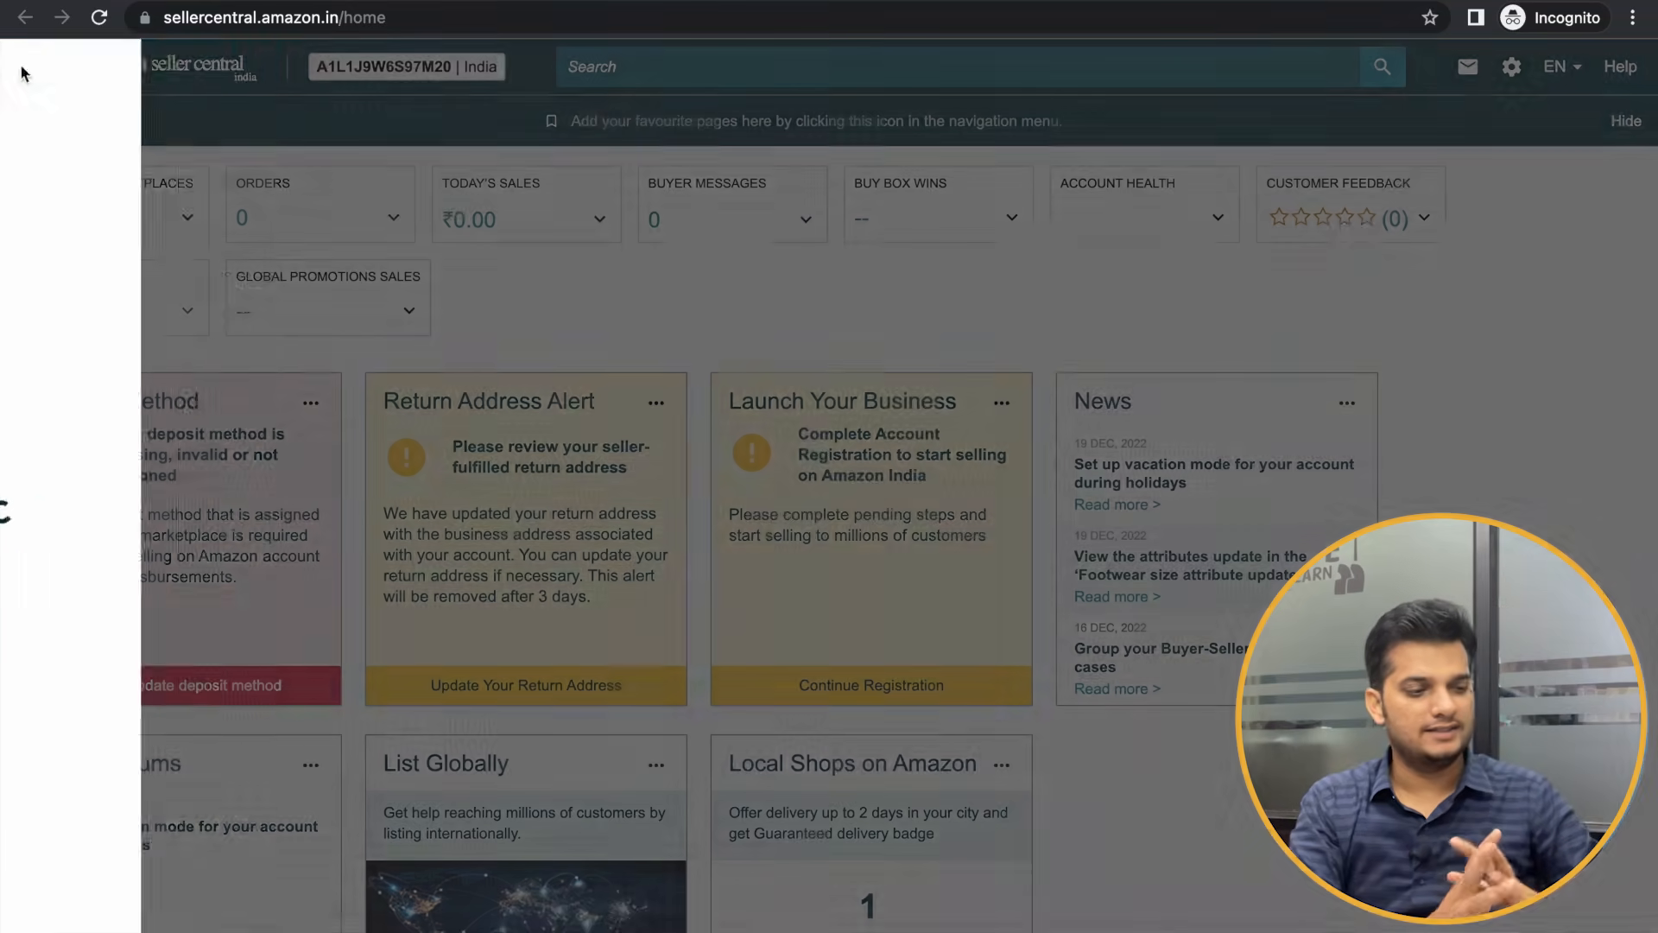
{"action": "mouse_move", "coordinate": [76, 145]}
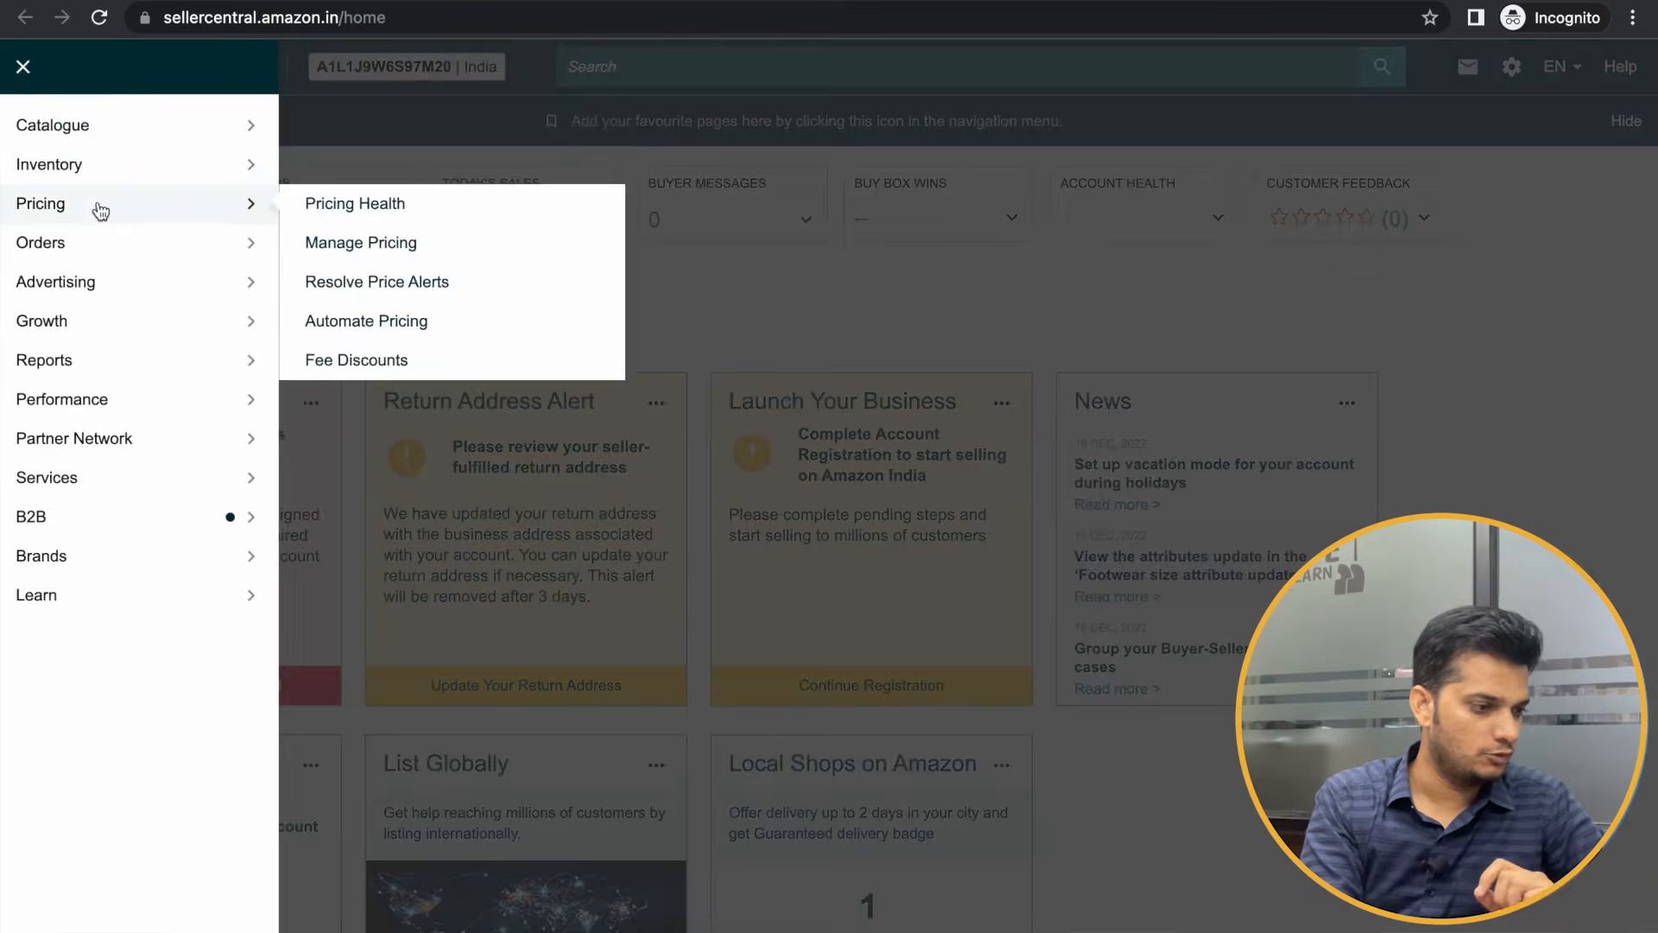
{"action": "mouse_move", "coordinate": [104, 246]}
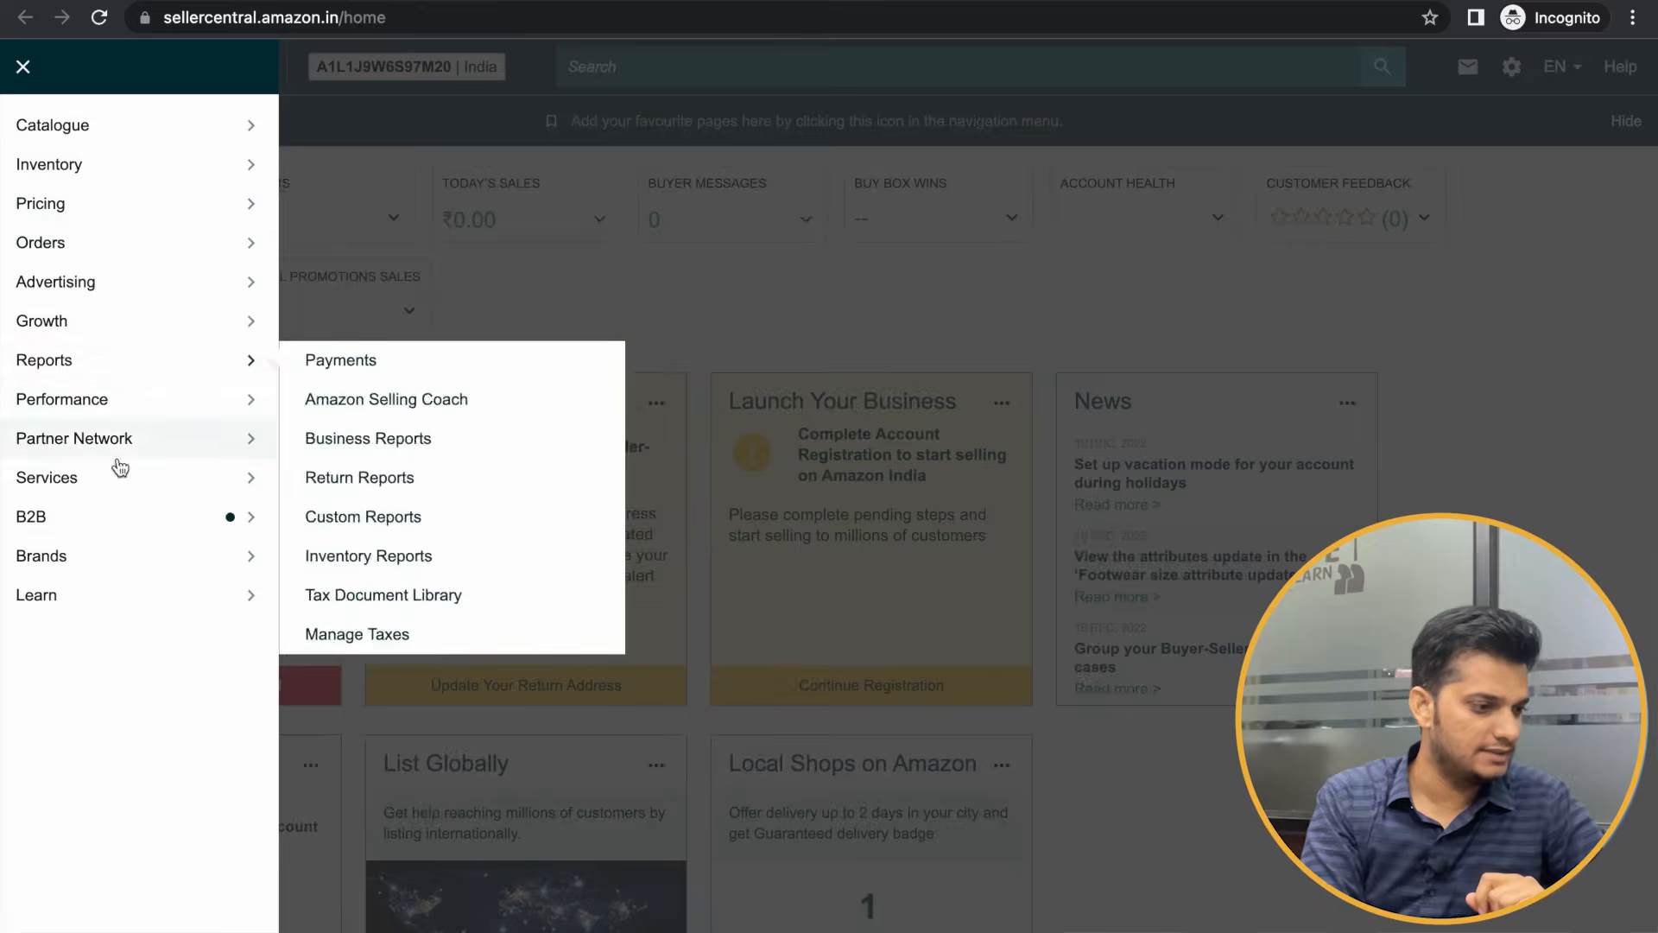
{"action": "left_click", "coordinate": [609, 229]}
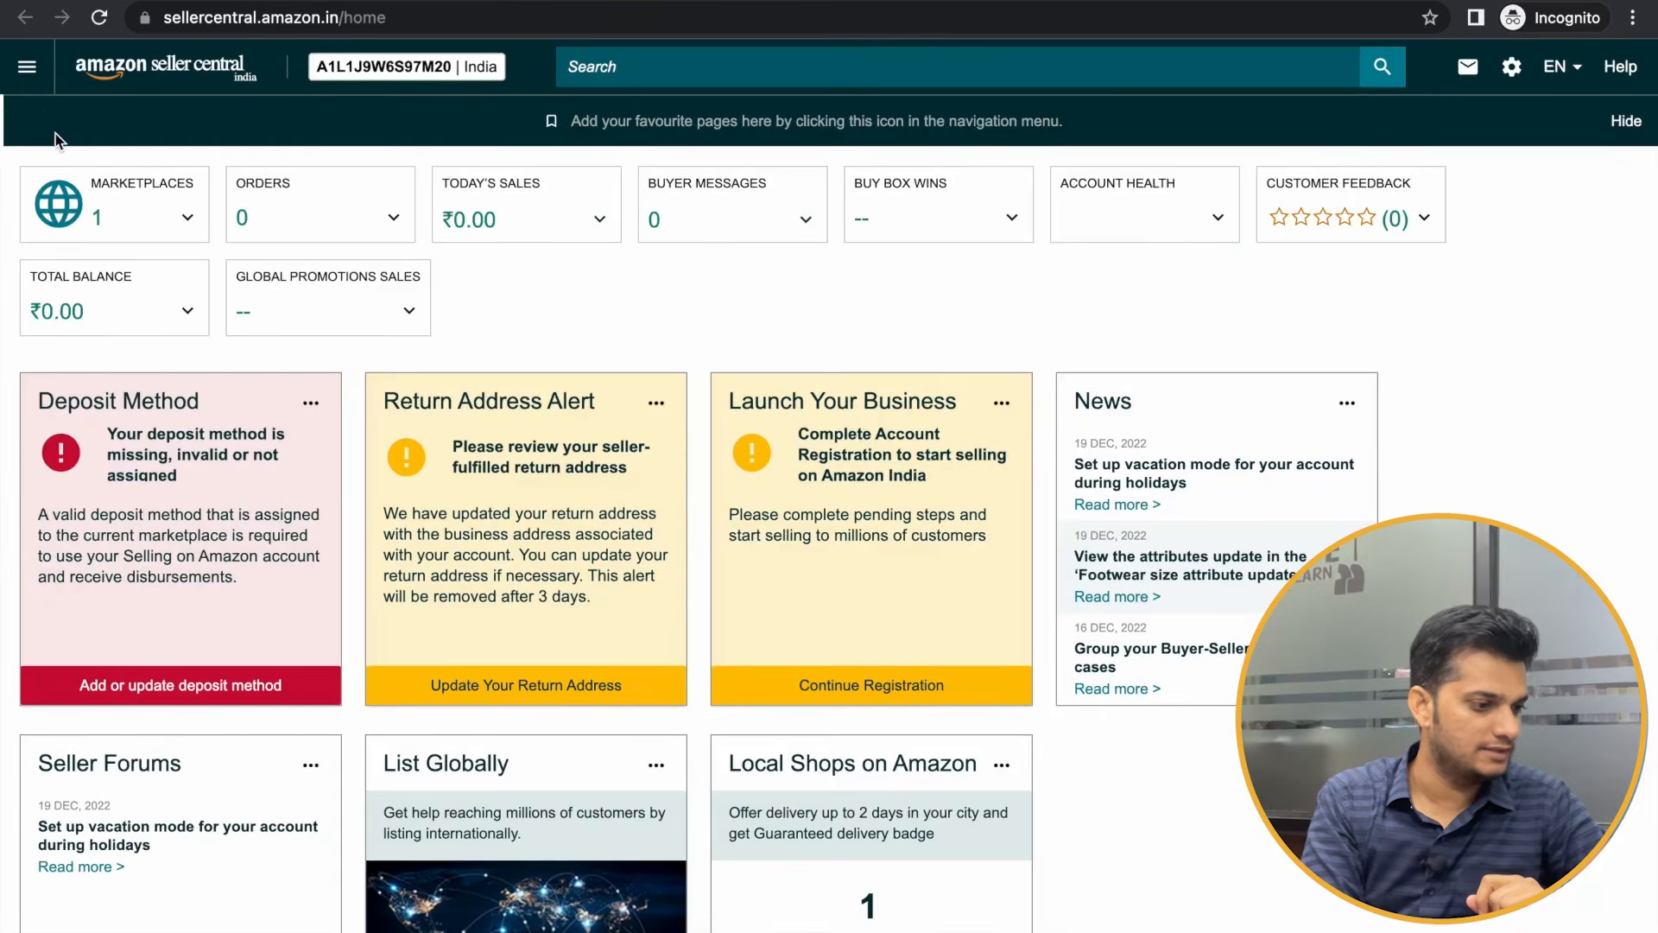
{"action": "left_click", "coordinate": [31, 72]}
{"action": "left_click", "coordinate": [33, 75]}
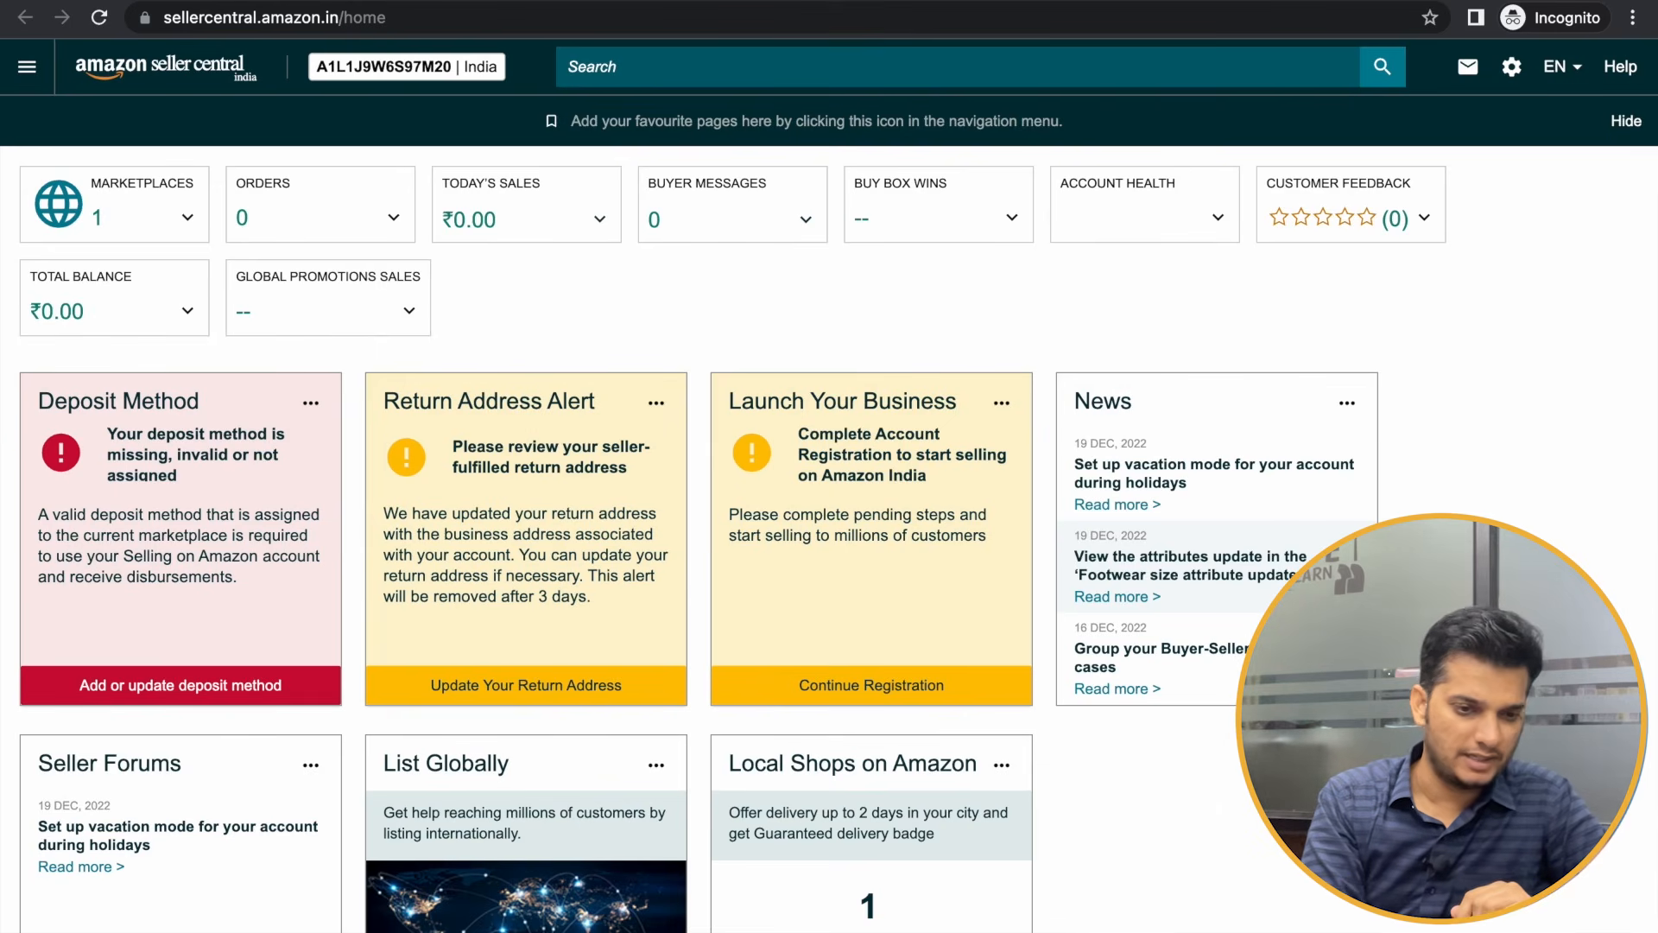
{"action": "mouse_move", "coordinate": [1511, 69]}
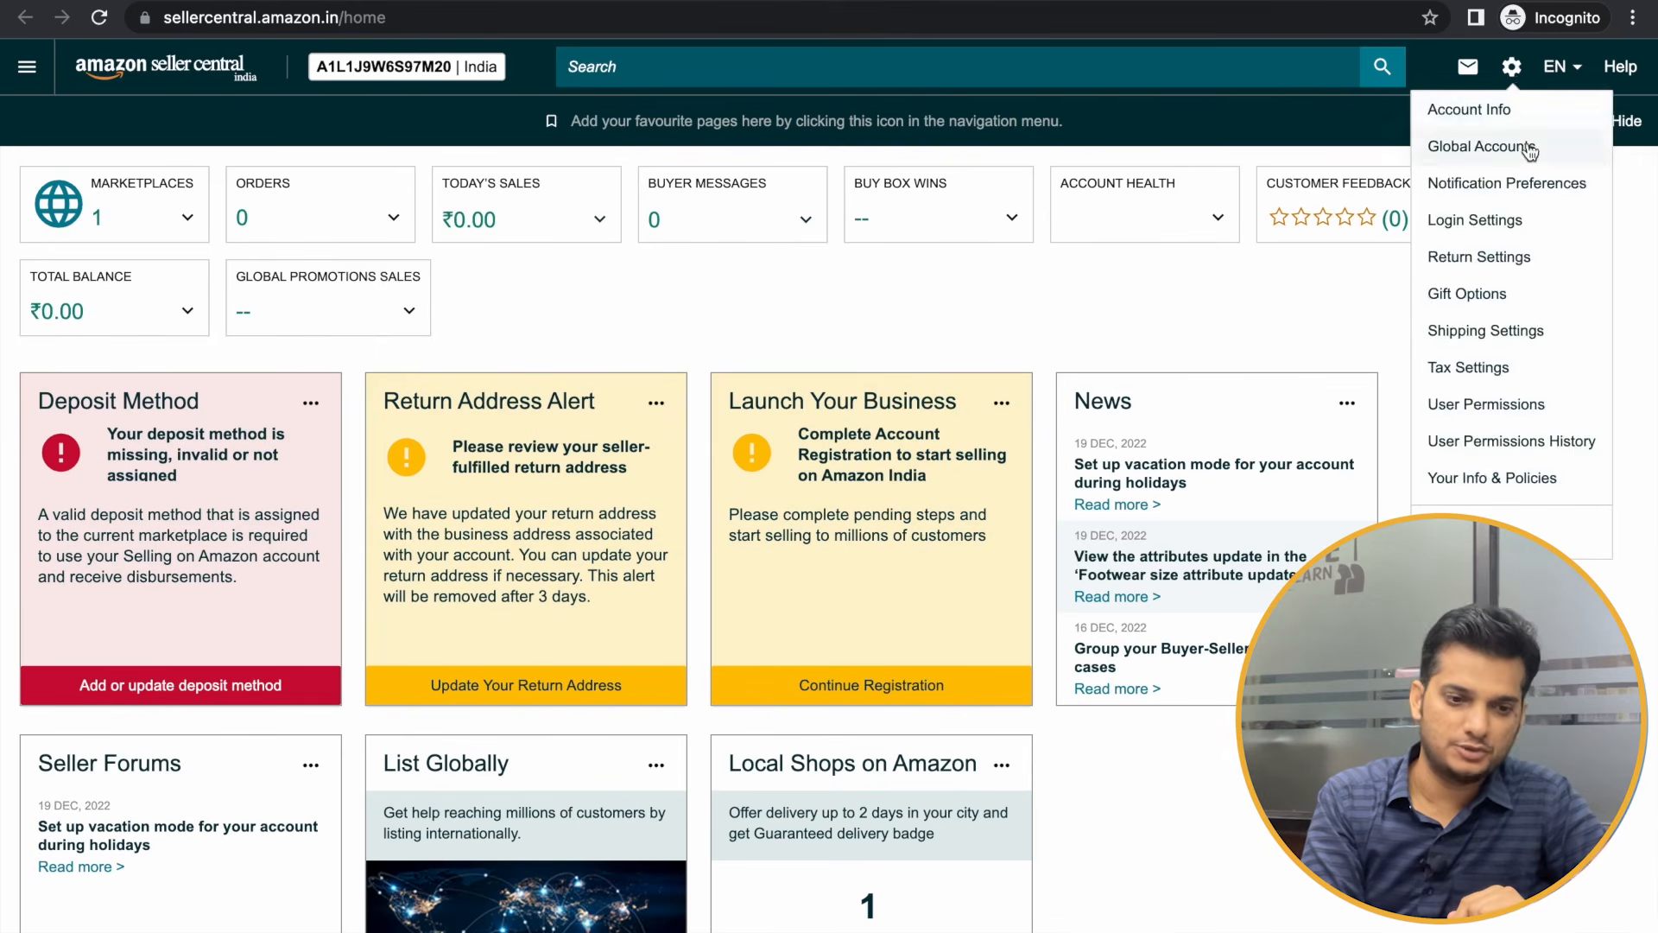